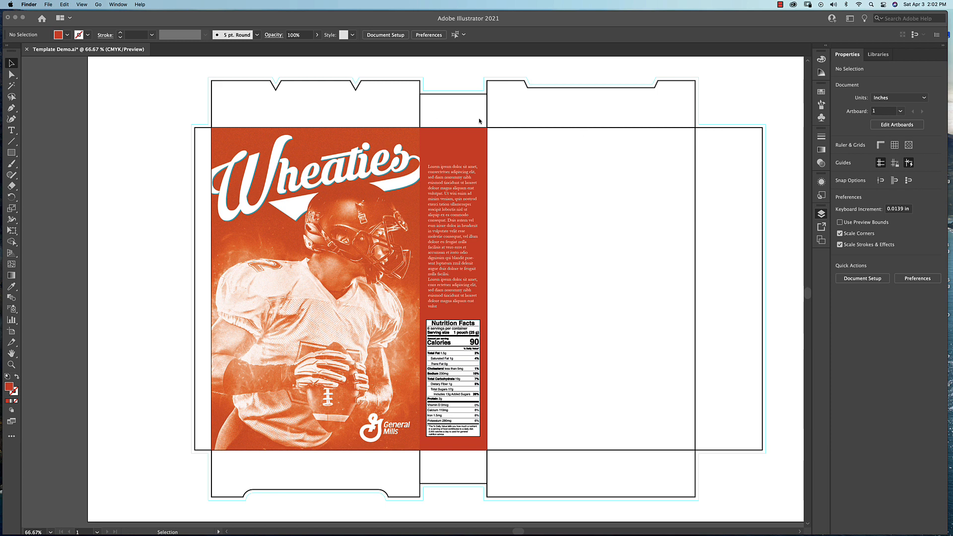
Unlock the front panel layer, check the width and height of its clipped artwork, and relock the layer.
{"action": "left_click", "coordinate": [821, 215]}
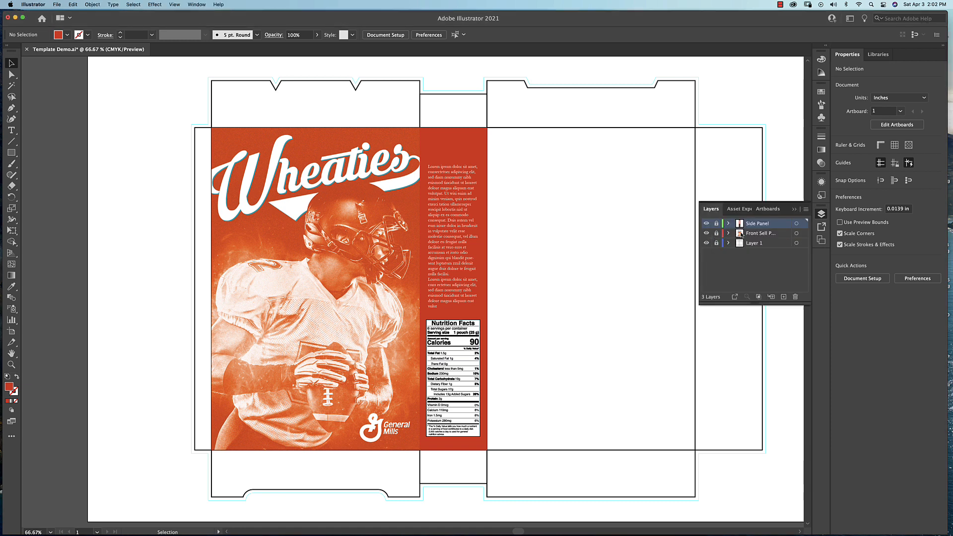
{"action": "left_click", "coordinate": [716, 233]}
{"action": "left_click", "coordinate": [393, 139]}
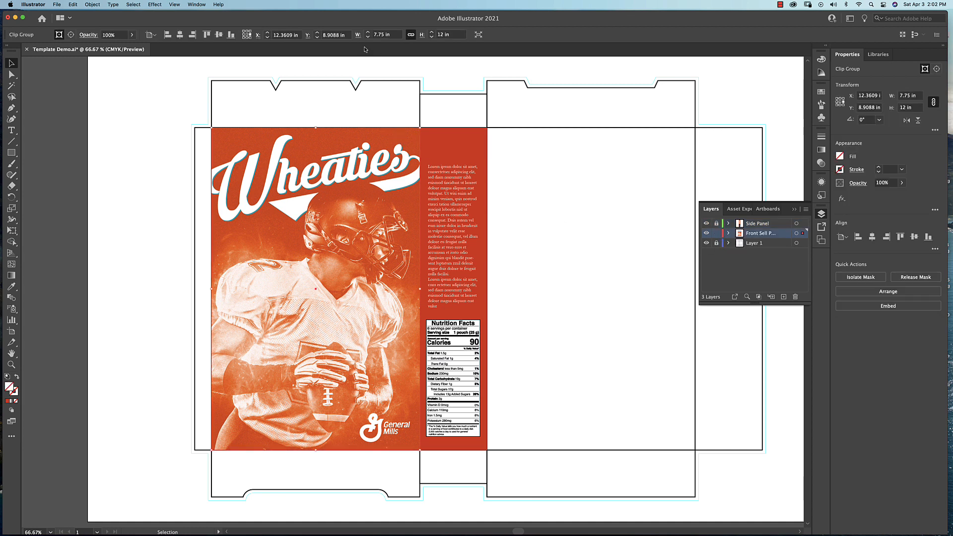
{"action": "left_click", "coordinate": [376, 35]}
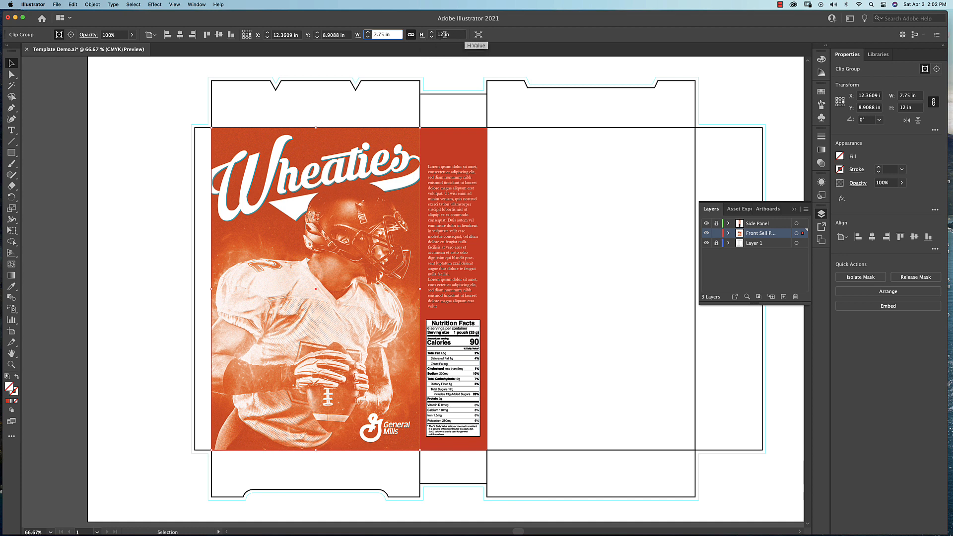
{"action": "left_click", "coordinate": [714, 234]}
Unlock the Side Panel layer, check the width and height of its red background rectangle, and relock it.
{"action": "left_click", "coordinate": [716, 223]}
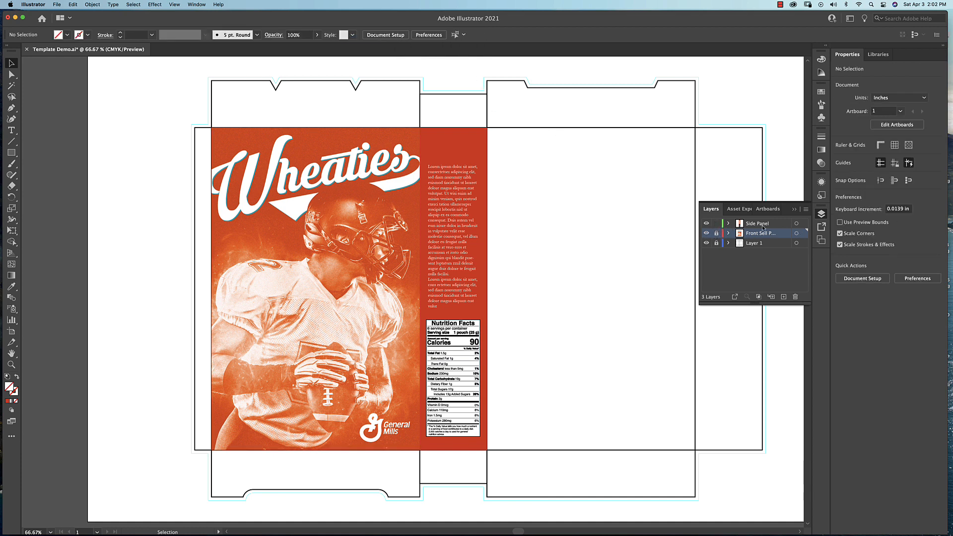
{"action": "left_click", "coordinate": [472, 168]}
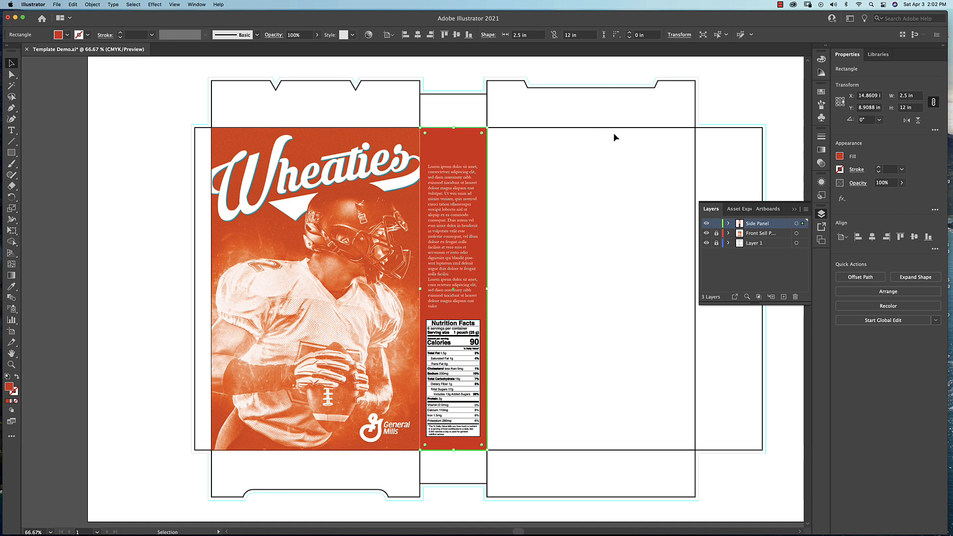
{"action": "left_click", "coordinate": [716, 224]}
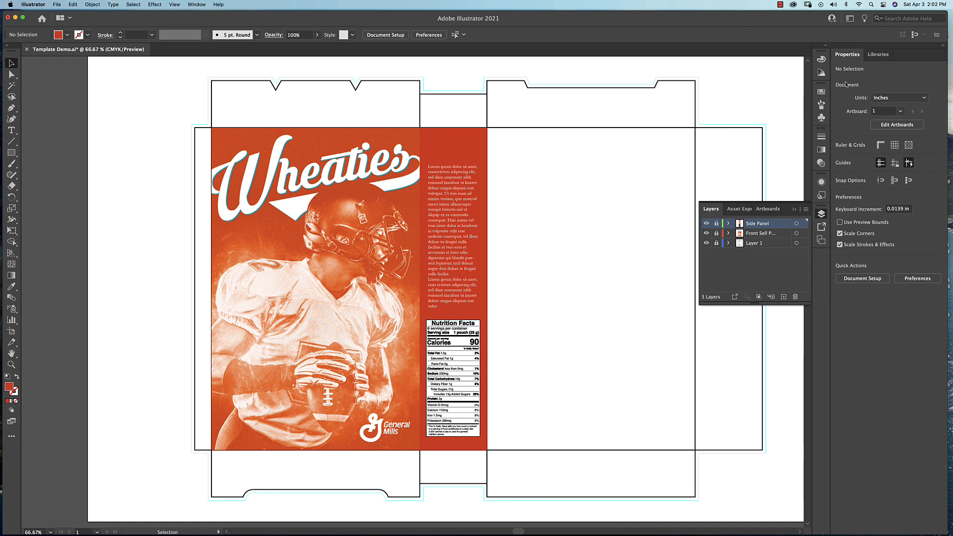
Unlock the front panel layer and add all of its artwork to the DIMENSIONS TEST library as a graphic.
{"action": "left_click", "coordinate": [878, 54]}
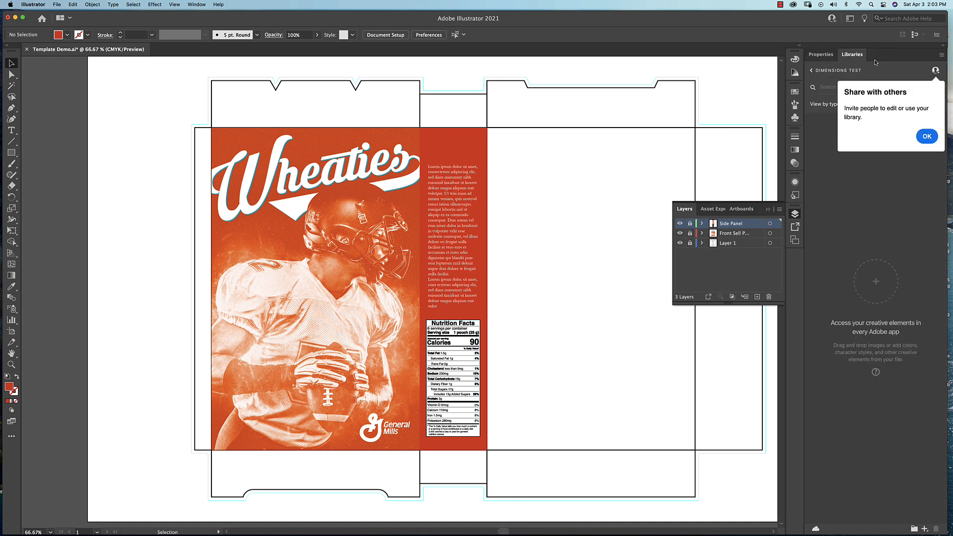
{"action": "left_click", "coordinate": [689, 233]}
{"action": "left_click_drag", "start_coordinate": [203, 119], "coordinate": [465, 469]}
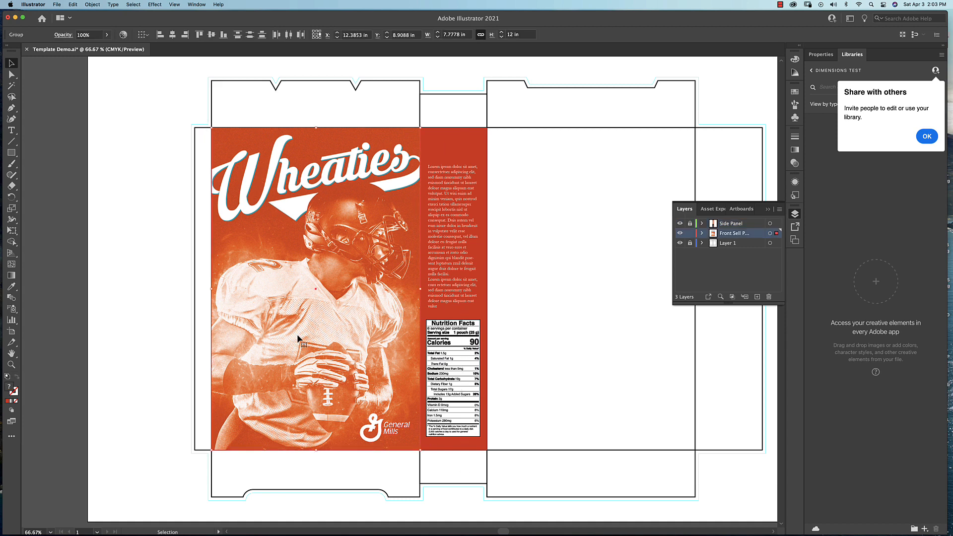
{"action": "left_click_drag", "start_coordinate": [297, 339], "coordinate": [855, 240]}
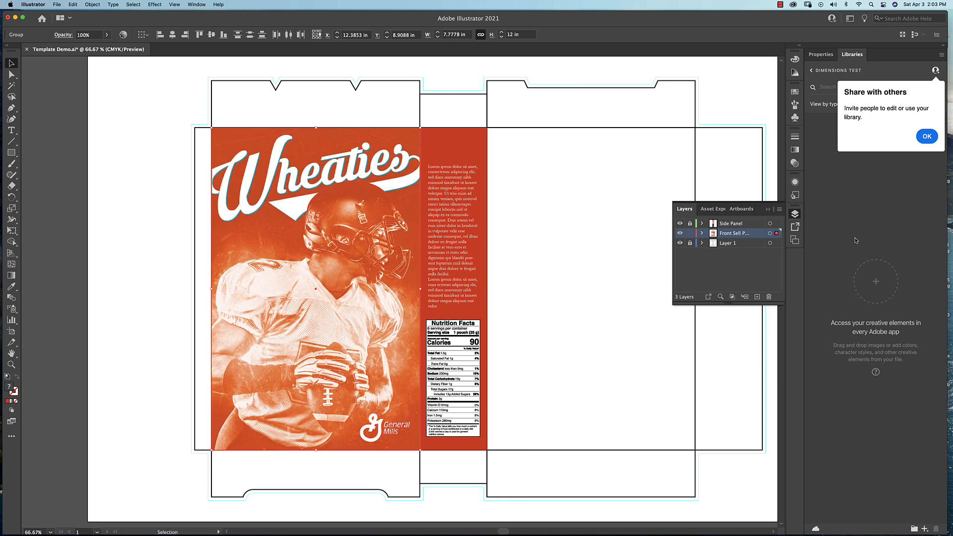
{"action": "left_click", "coordinate": [927, 136]}
{"action": "left_click_drag", "start_coordinate": [280, 283], "coordinate": [883, 149]}
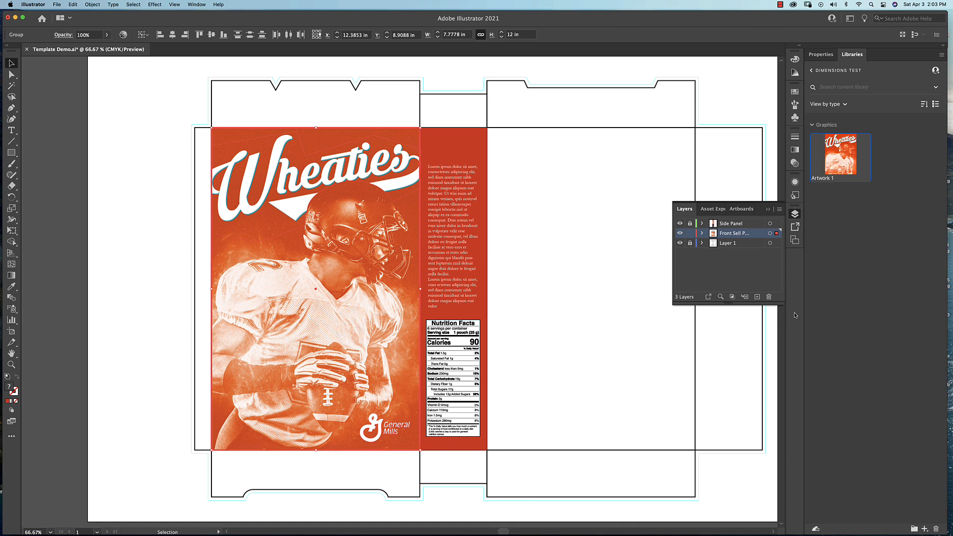
Name the front panel's library graphic FRONT and relock the front panel layer.
{"action": "double_click", "coordinate": [823, 178]}
{"action": "type", "text": "FRONT"}
{"action": "left_click", "coordinate": [690, 233]}
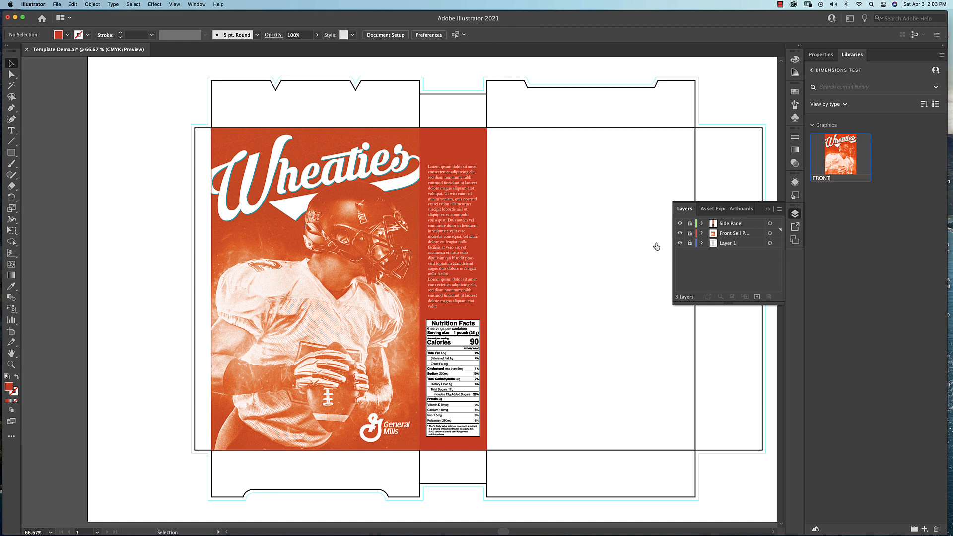
Unlock the Side Panel layer and add its artwork to the library as a graphic named SIDE.
{"action": "left_click", "coordinate": [690, 223]}
{"action": "left_click_drag", "start_coordinate": [526, 109], "coordinate": [422, 474]}
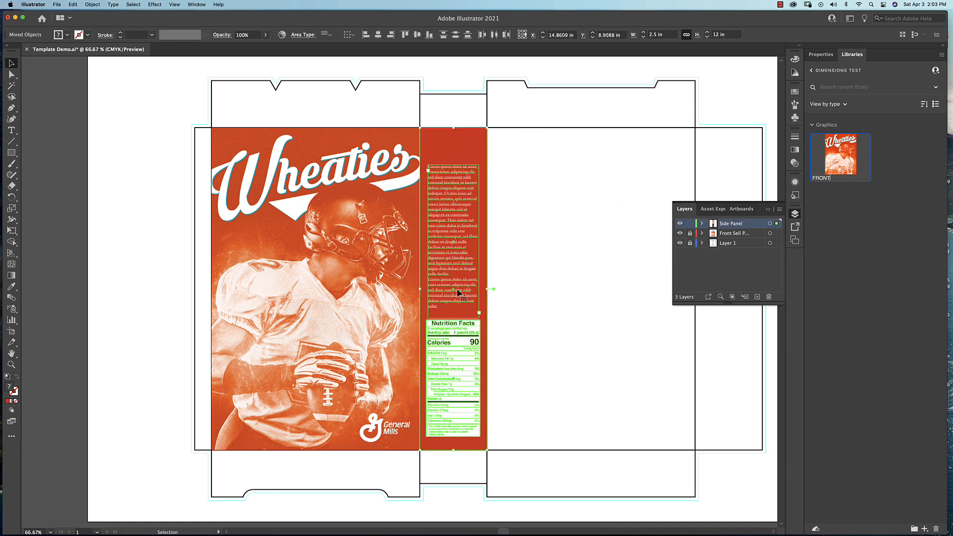
{"action": "left_click_drag", "start_coordinate": [459, 292], "coordinate": [896, 263]}
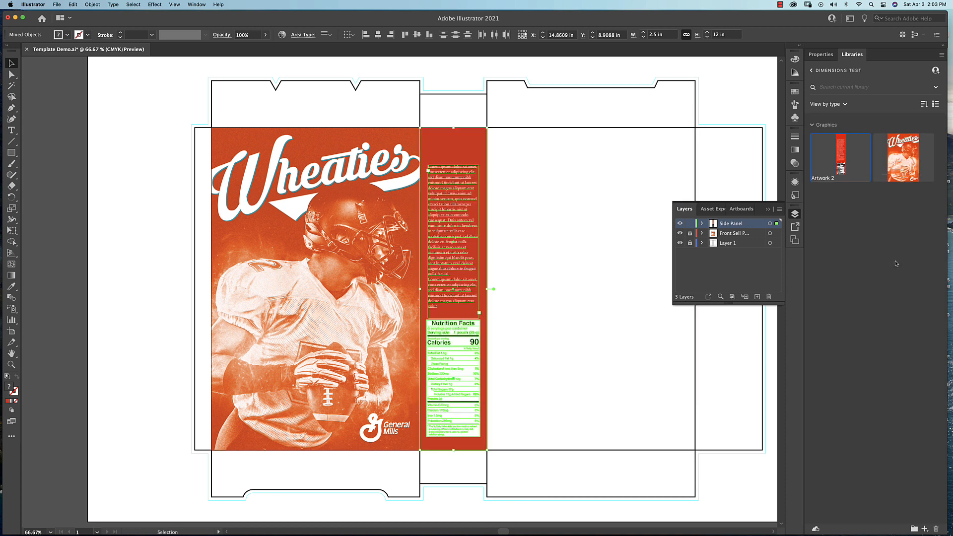
{"action": "double_click", "coordinate": [823, 180]}
{"action": "type", "text": "SIDE"}
{"action": "key", "text": "Return"}
Unlock the front panel layer and add the front and side artwork together as a library graphic named COMPLETE BOX.
{"action": "left_click", "coordinate": [690, 233]}
{"action": "left_click_drag", "start_coordinate": [531, 111], "coordinate": [134, 475]}
{"action": "left_click_drag", "start_coordinate": [352, 409], "coordinate": [882, 355]}
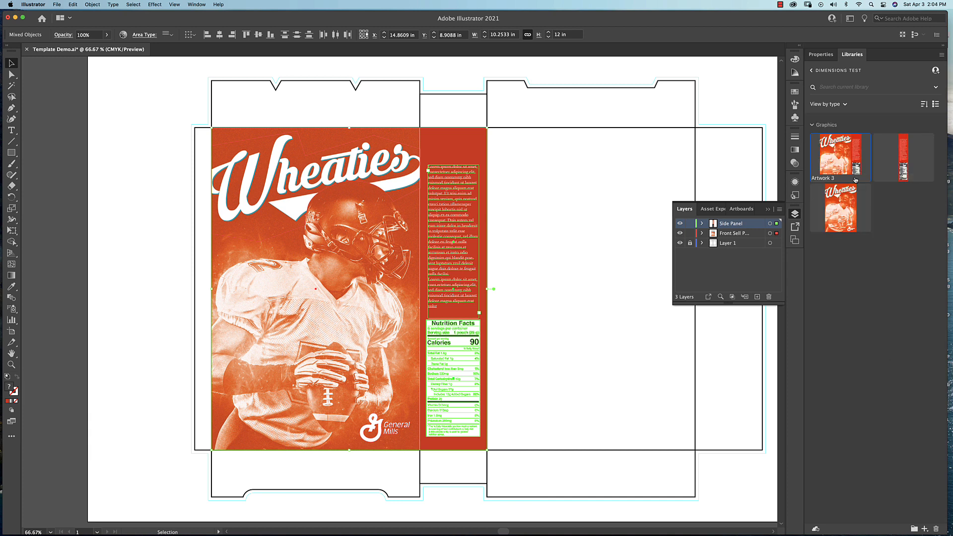
{"action": "double_click", "coordinate": [827, 179]}
{"action": "type", "text": "BOT"}
{"action": "key", "text": "BackSpace"}
{"action": "key", "text": "BackSpace"}
{"action": "key", "text": "BackSpace"}
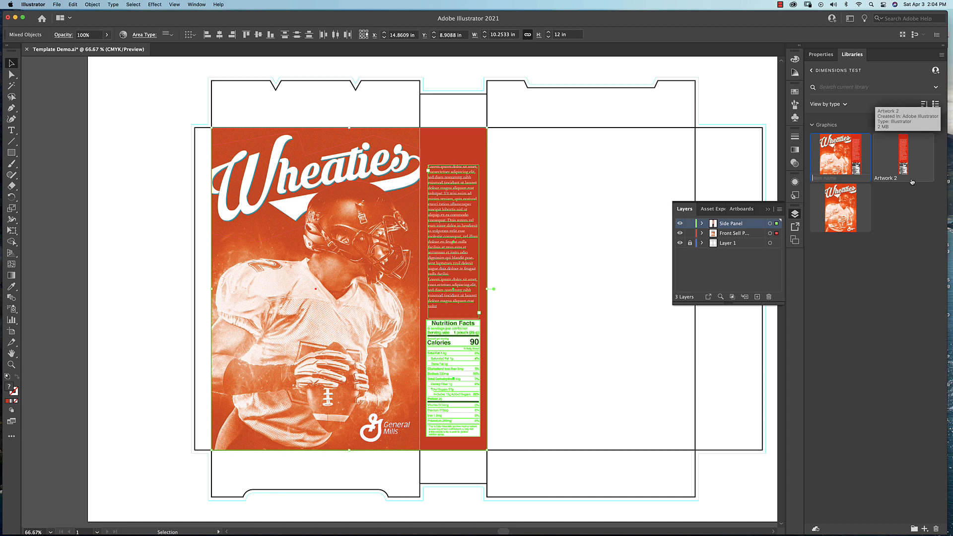
{"action": "type", "text": "COMPLETE BOX"}
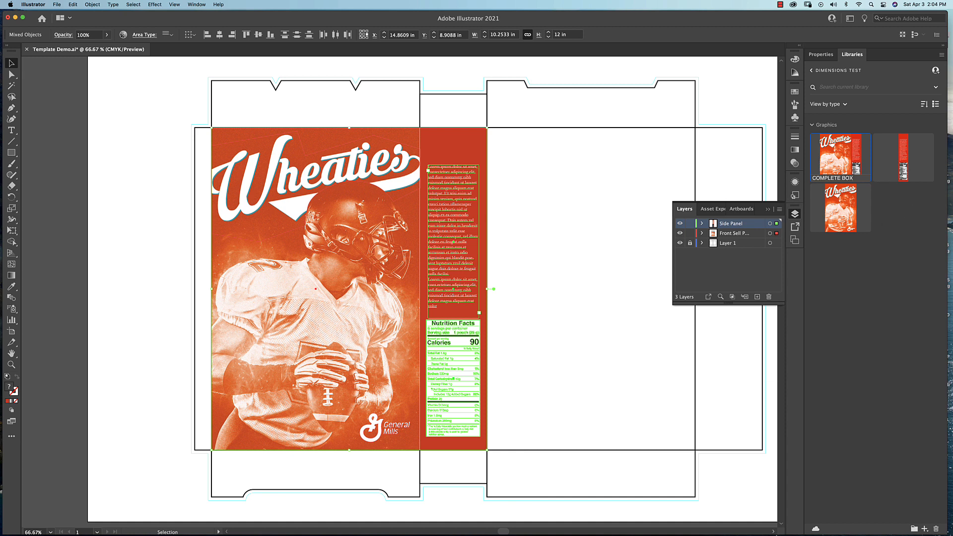
Switch to Adobe Dimension, create a new document, and reposition and enlarge its window.
{"action": "mouse_move", "coordinate": [726, 534]}
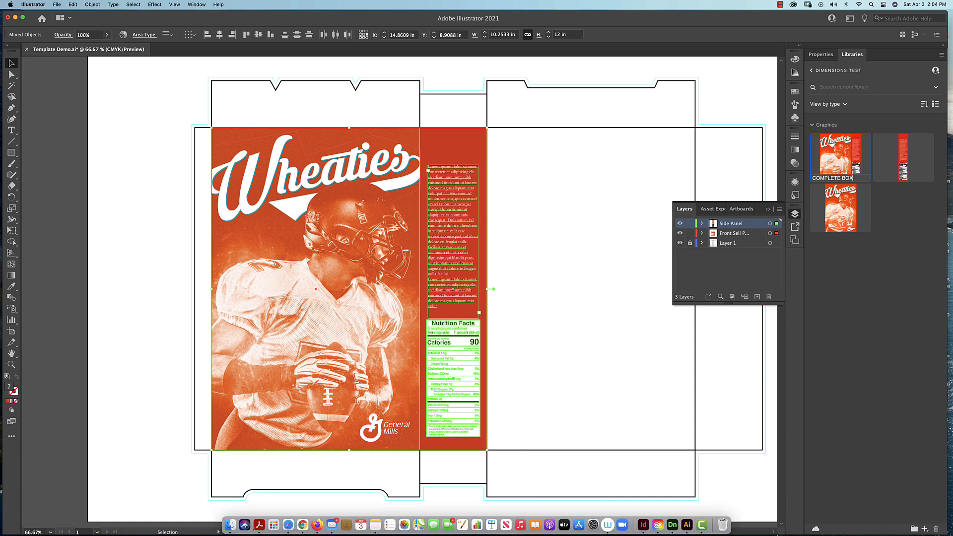
{"action": "left_click", "coordinate": [672, 525]}
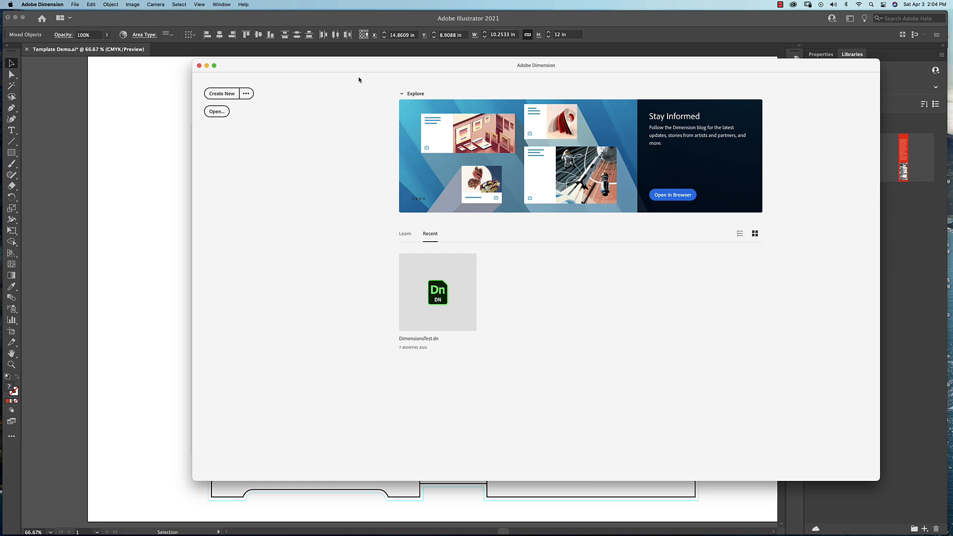
{"action": "left_click_drag", "start_coordinate": [372, 66], "coordinate": [299, 81]}
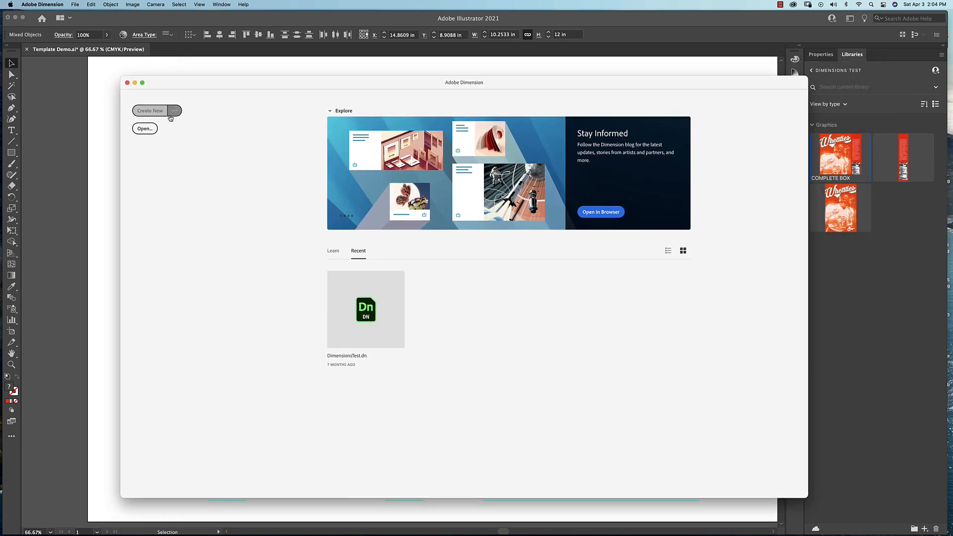
{"action": "left_click", "coordinate": [148, 111]}
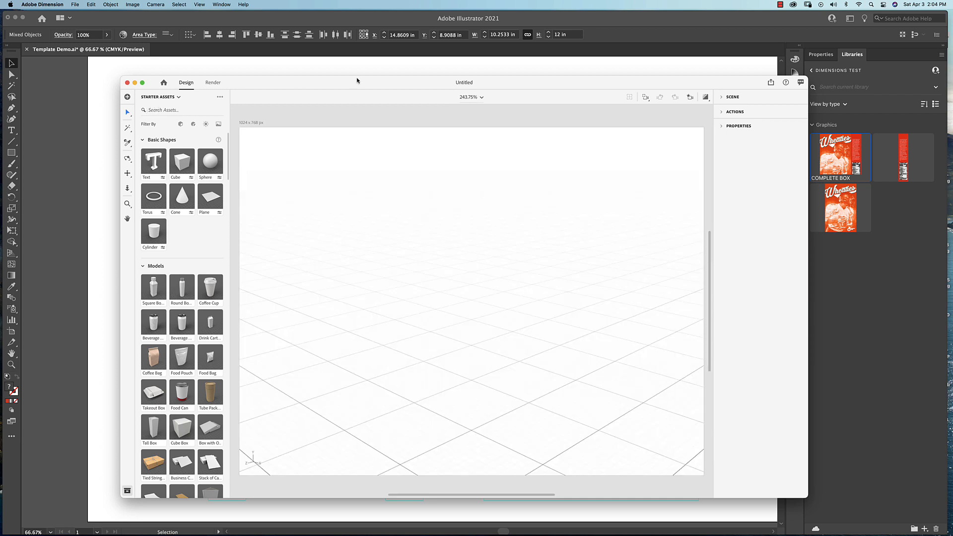
{"action": "left_click_drag", "start_coordinate": [305, 87], "coordinate": [250, 52]}
{"action": "left_click_drag", "start_coordinate": [751, 461], "coordinate": [848, 513]}
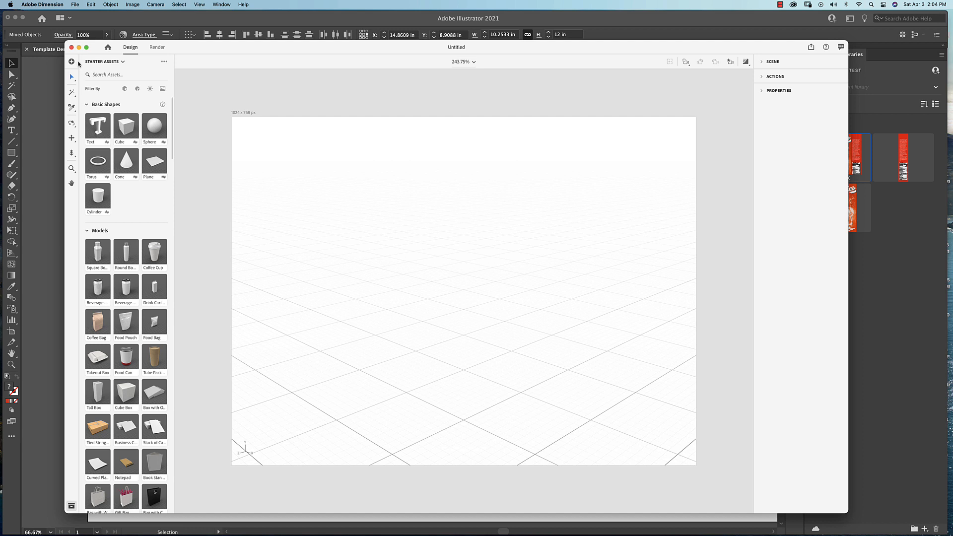
Examine the asset sources and browse the starter assets, from the basic shapes and models to the Adobe Standard Materials.
{"action": "left_click", "coordinate": [123, 62]}
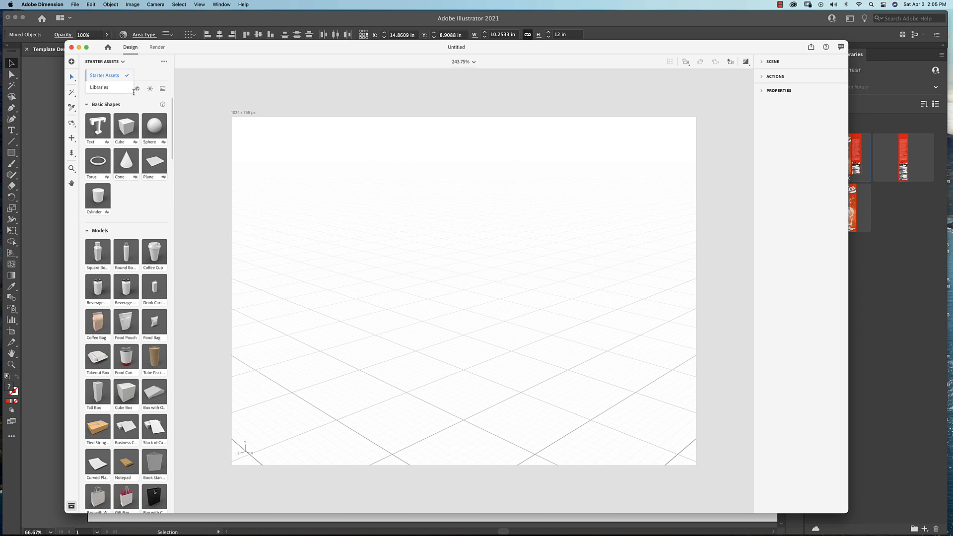
{"action": "left_click", "coordinate": [142, 68]}
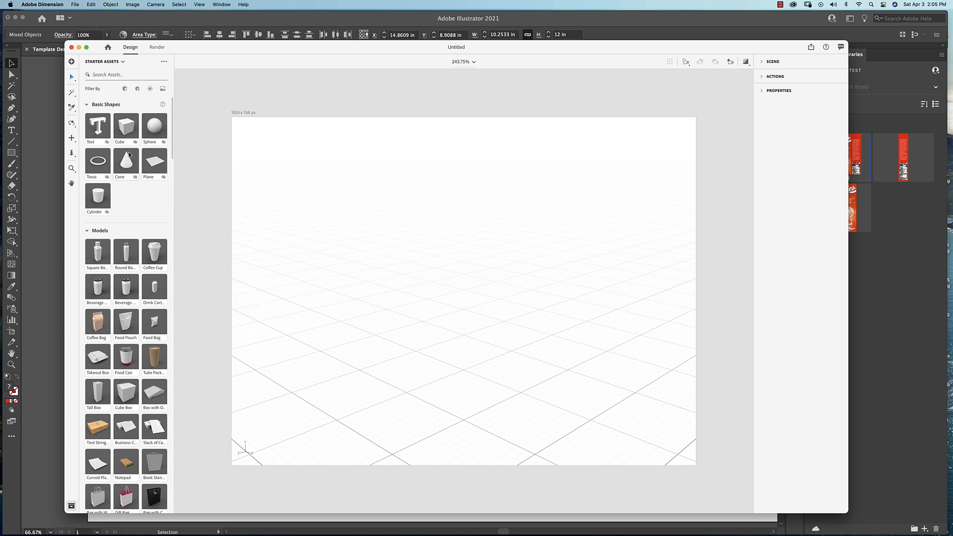
{"action": "scroll", "coordinate": [129, 154], "scroll_direction": "down", "scroll_amount": 2}
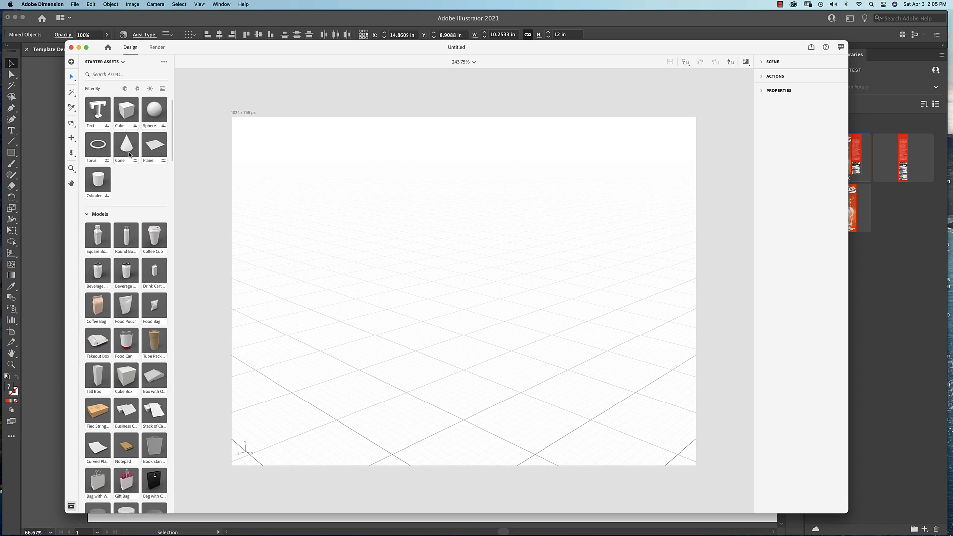
{"action": "scroll", "coordinate": [129, 155], "scroll_direction": "up", "scroll_amount": 2}
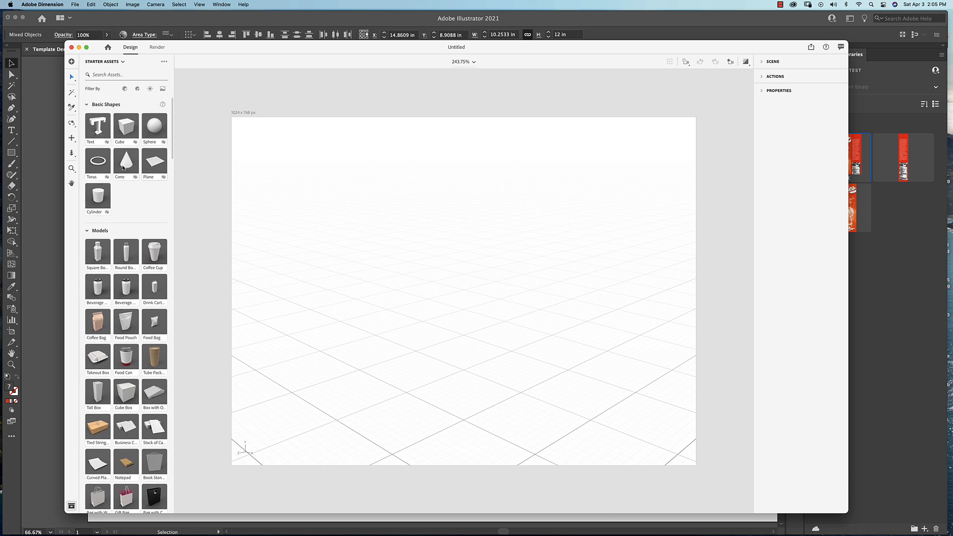
{"action": "scroll", "coordinate": [129, 221], "scroll_direction": "down", "scroll_amount": 3}
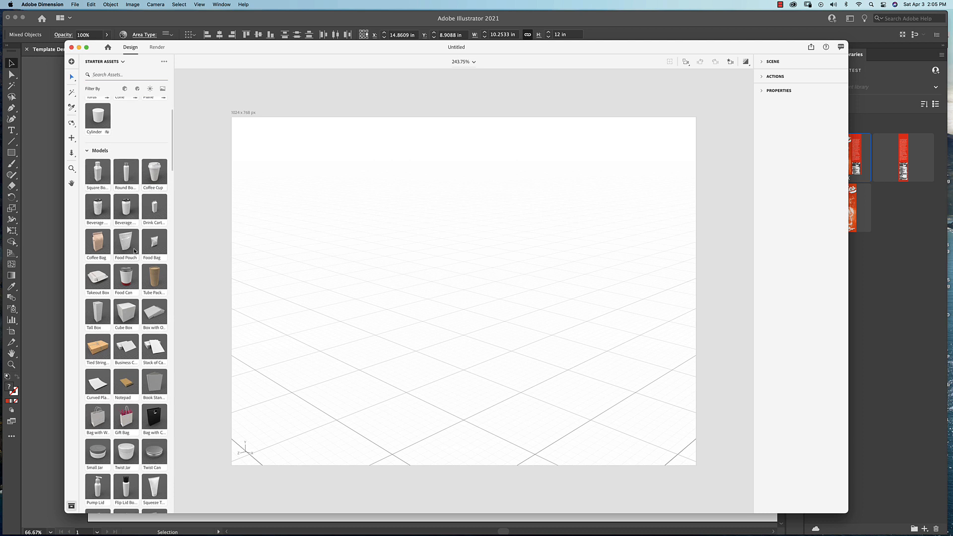
{"action": "scroll", "coordinate": [135, 261], "scroll_direction": "down", "scroll_amount": 10}
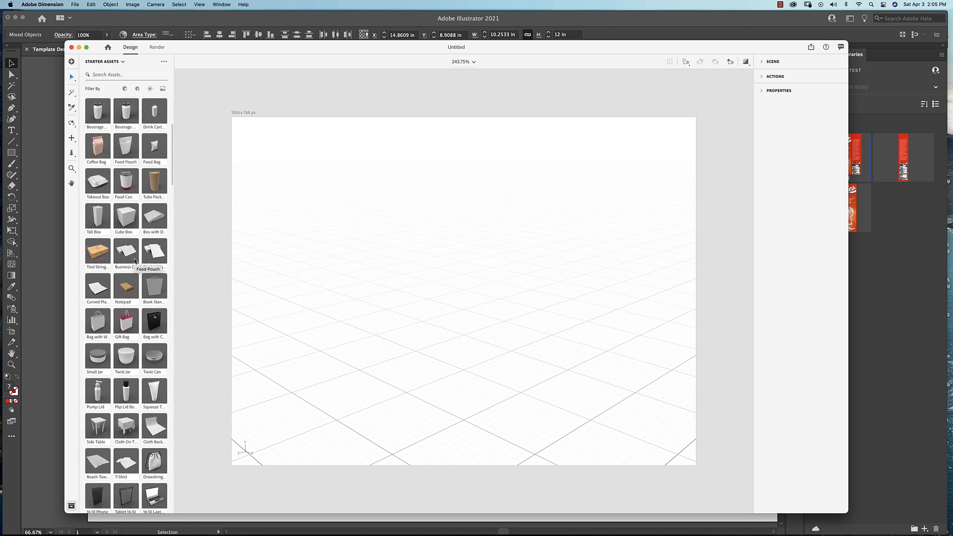
{"action": "scroll", "coordinate": [135, 261], "scroll_direction": "down", "scroll_amount": 20}
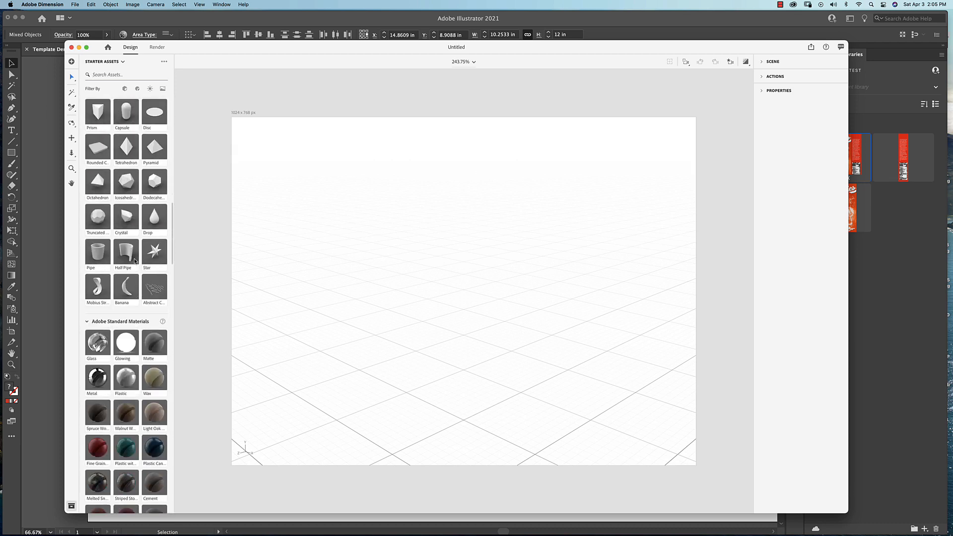
{"action": "scroll", "coordinate": [134, 261], "scroll_direction": "up", "scroll_amount": 2}
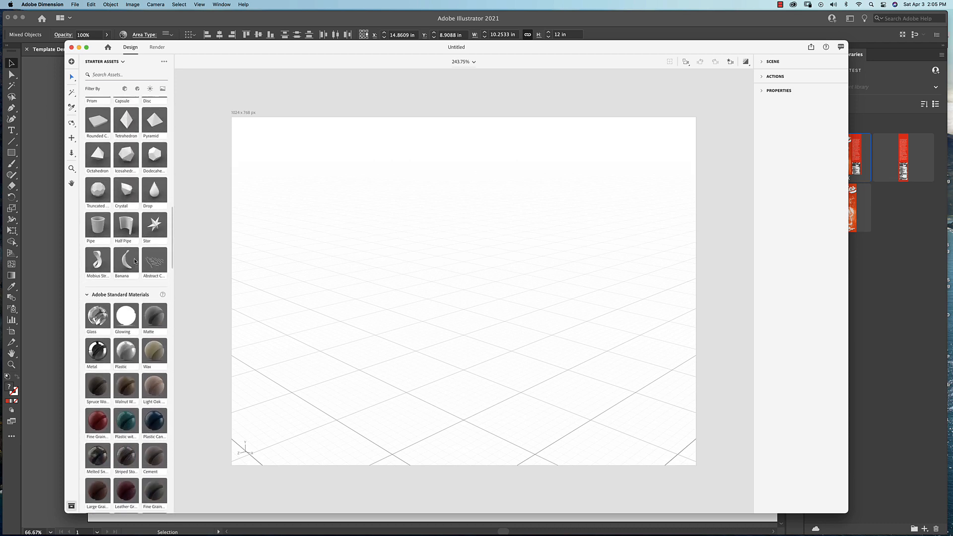
{"action": "scroll", "coordinate": [135, 261], "scroll_direction": "up", "scroll_amount": 6}
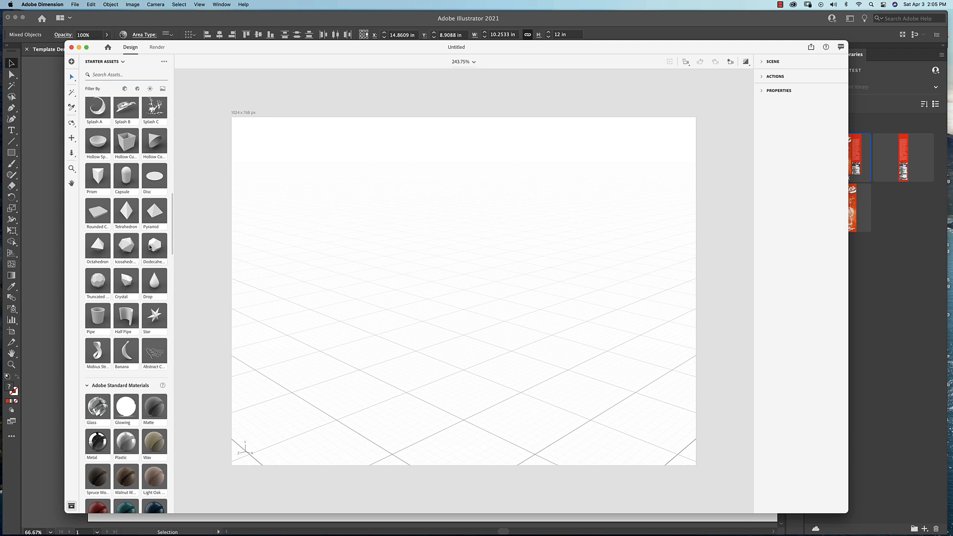
{"action": "scroll", "coordinate": [144, 254], "scroll_direction": "down", "scroll_amount": 1}
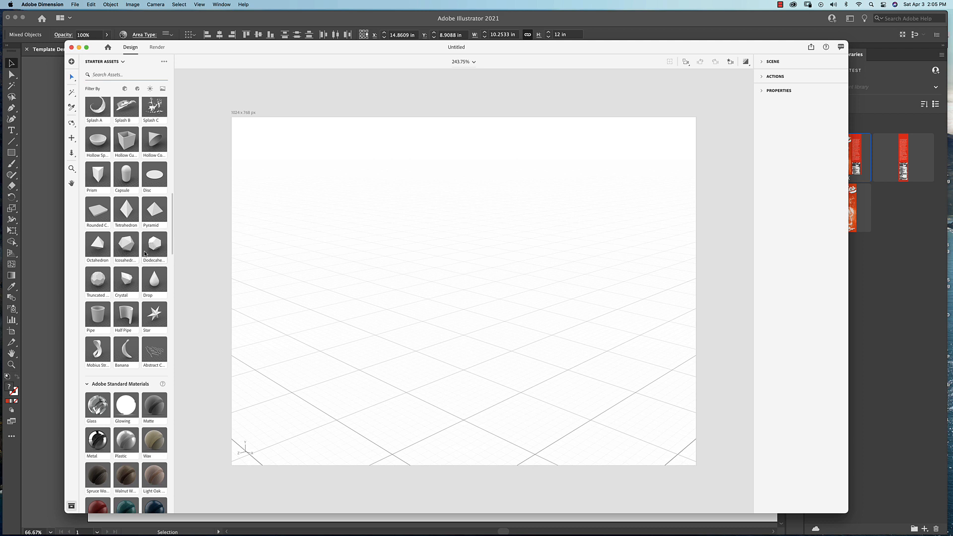
{"action": "scroll", "coordinate": [144, 252], "scroll_direction": "down", "scroll_amount": 2}
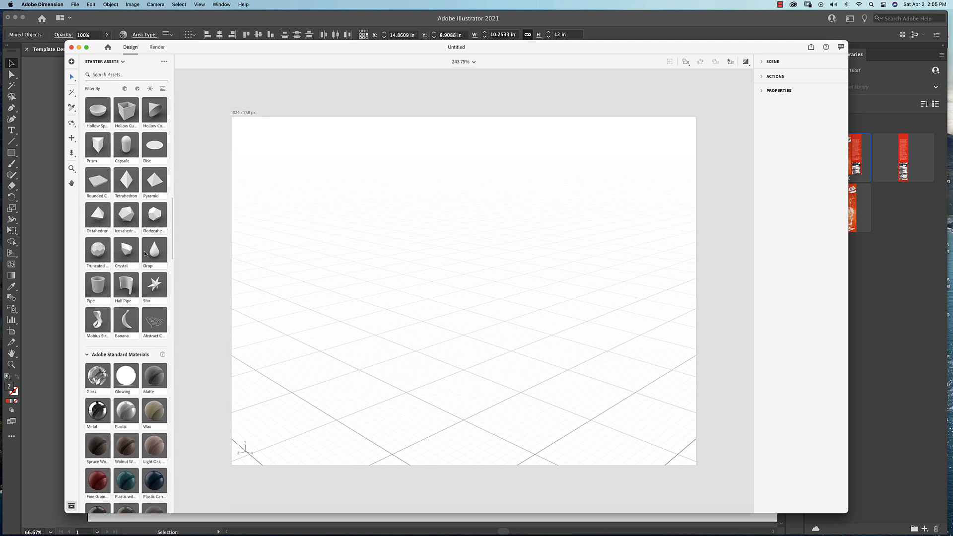
{"action": "scroll", "coordinate": [144, 254], "scroll_direction": "down", "scroll_amount": 2}
{"action": "scroll", "coordinate": [144, 253], "scroll_direction": "down", "scroll_amount": 3}
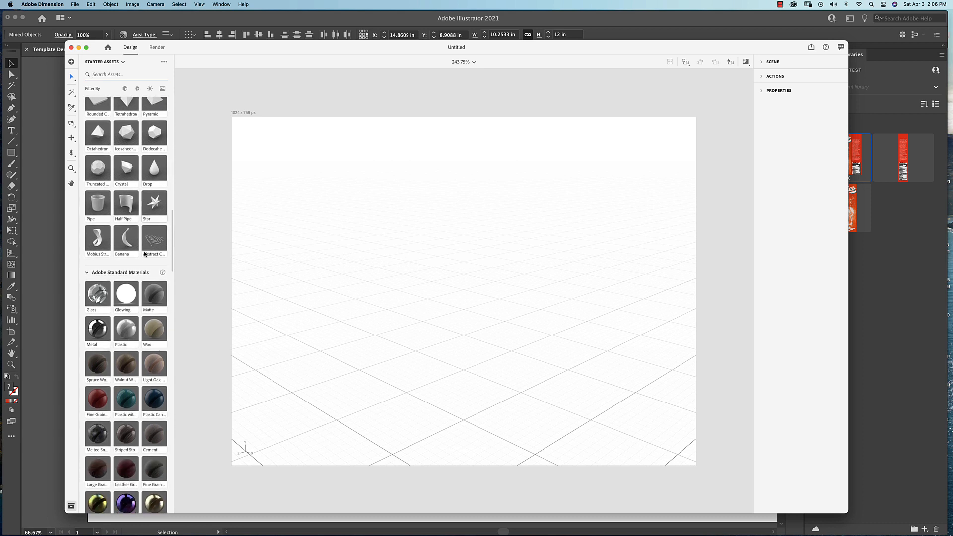
{"action": "scroll", "coordinate": [144, 253], "scroll_direction": "down", "scroll_amount": 1}
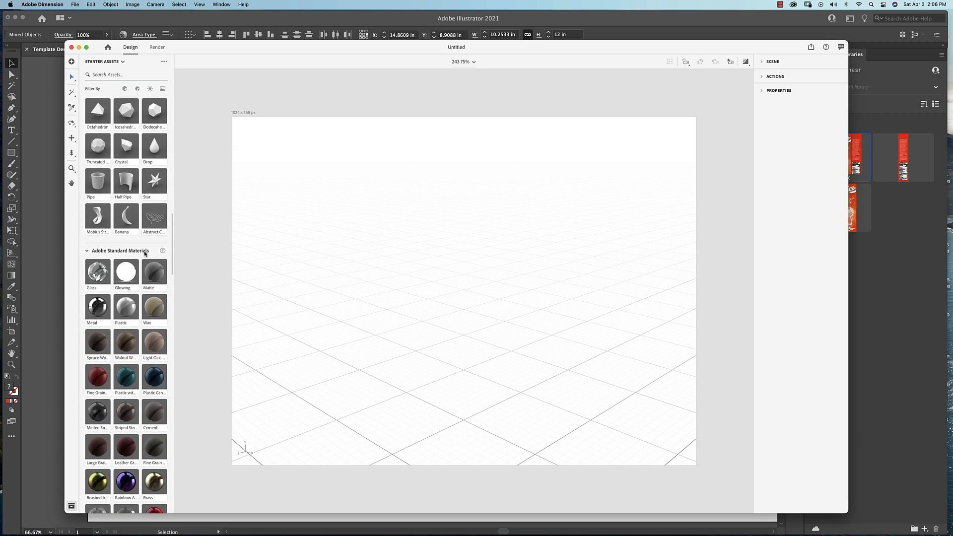
{"action": "scroll", "coordinate": [145, 254], "scroll_direction": "down", "scroll_amount": 2}
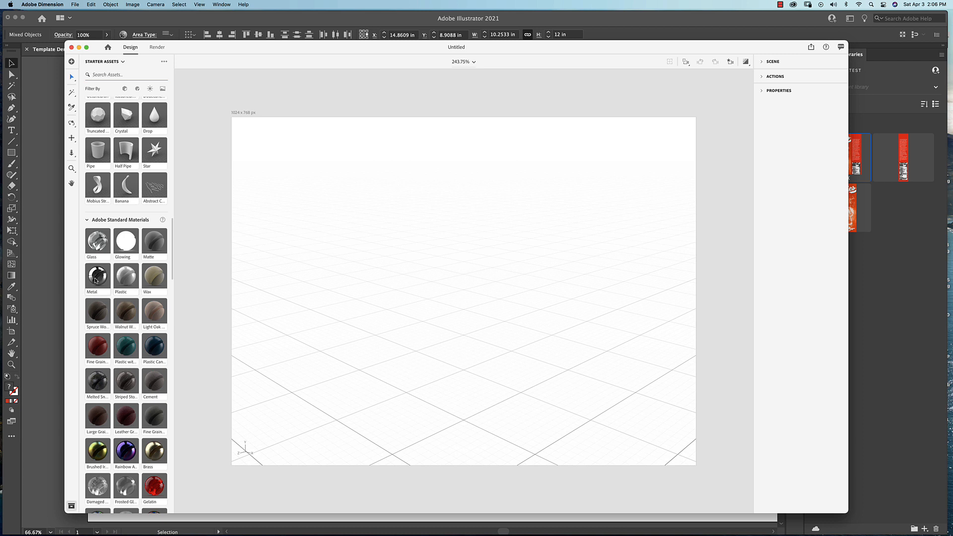
Examine the rest of the Adobe Standard Materials, the Substance Materials, and the directional and environment lights in the starter assets.
{"action": "scroll", "coordinate": [124, 296], "scroll_direction": "down", "scroll_amount": 3}
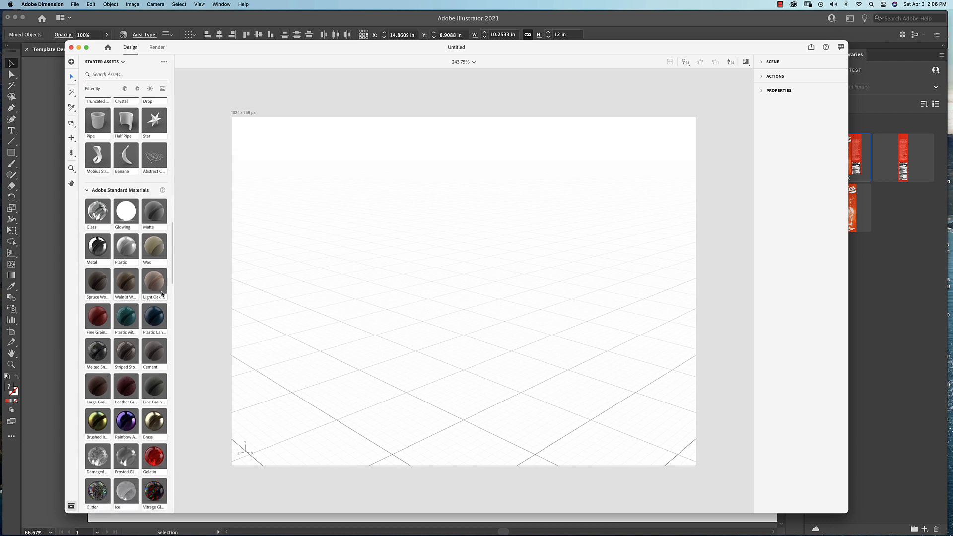
{"action": "scroll", "coordinate": [136, 298], "scroll_direction": "down", "scroll_amount": 8}
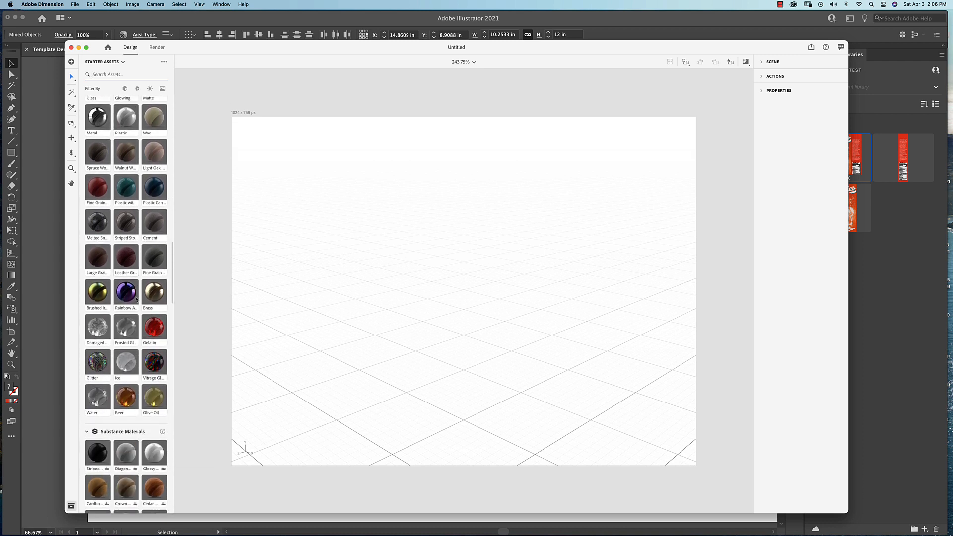
{"action": "scroll", "coordinate": [136, 298], "scroll_direction": "down", "scroll_amount": 5}
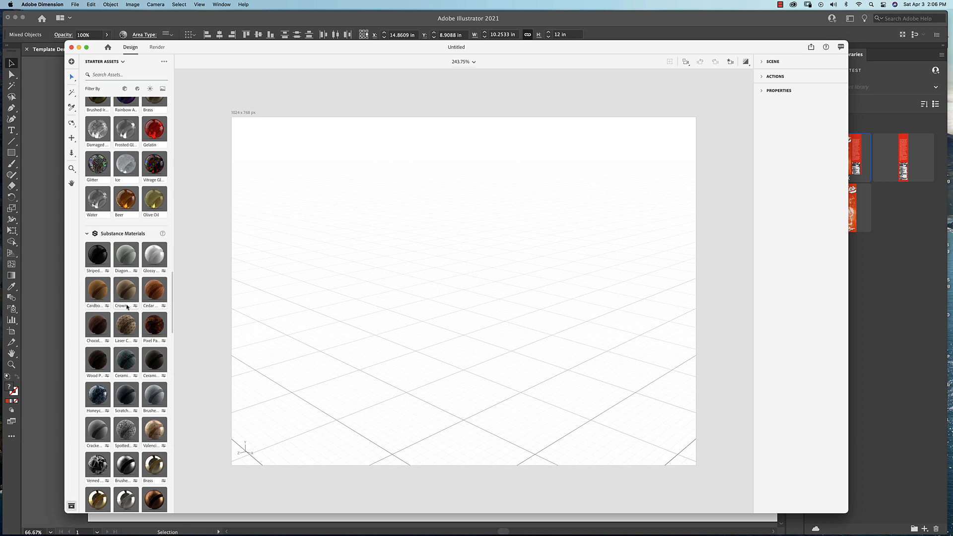
{"action": "scroll", "coordinate": [127, 307], "scroll_direction": "down", "scroll_amount": 4}
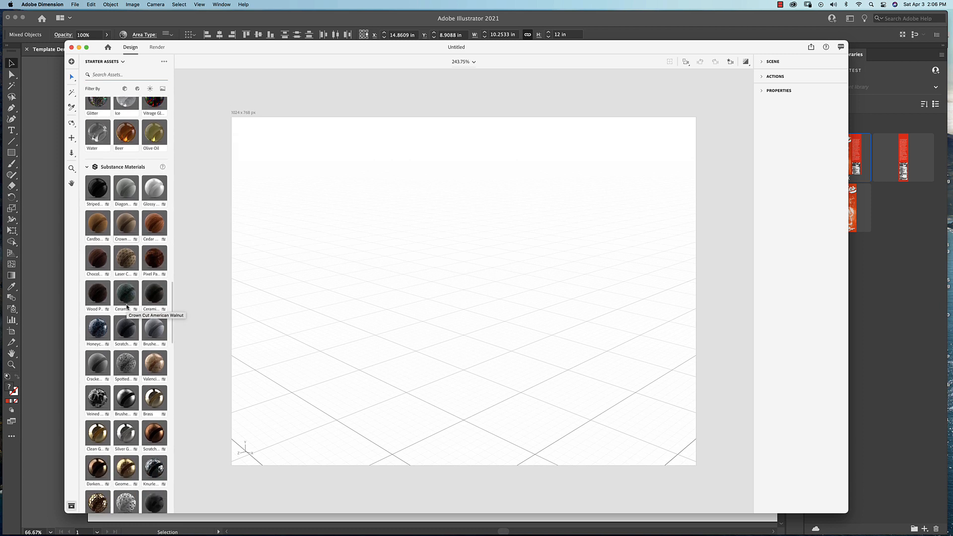
{"action": "scroll", "coordinate": [128, 306], "scroll_direction": "down", "scroll_amount": 12}
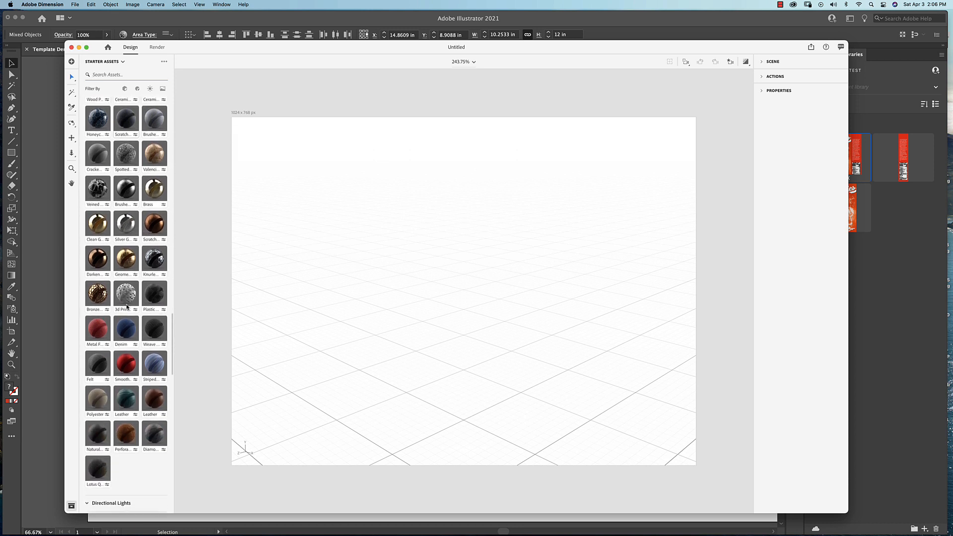
{"action": "scroll", "coordinate": [127, 307], "scroll_direction": "down", "scroll_amount": 4}
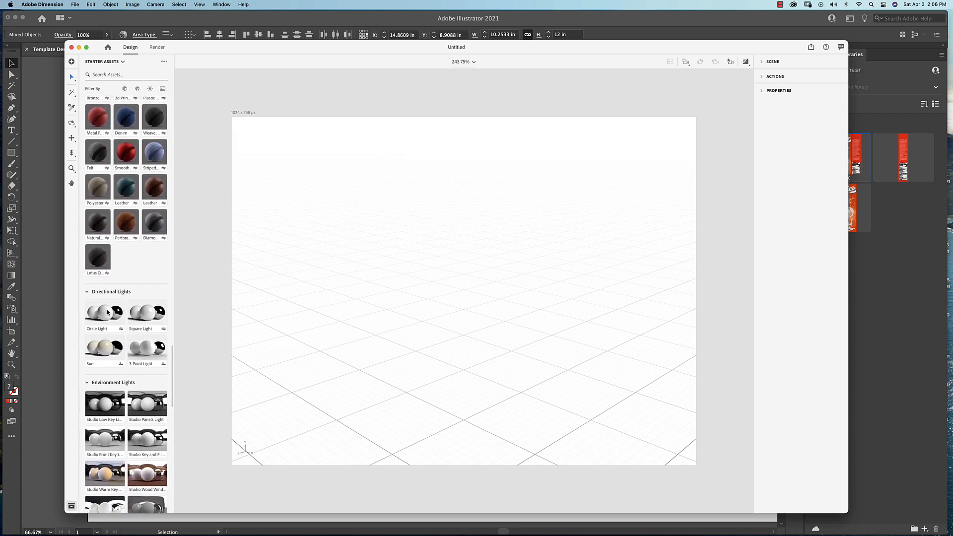
{"action": "scroll", "coordinate": [153, 318], "scroll_direction": "down", "scroll_amount": 5}
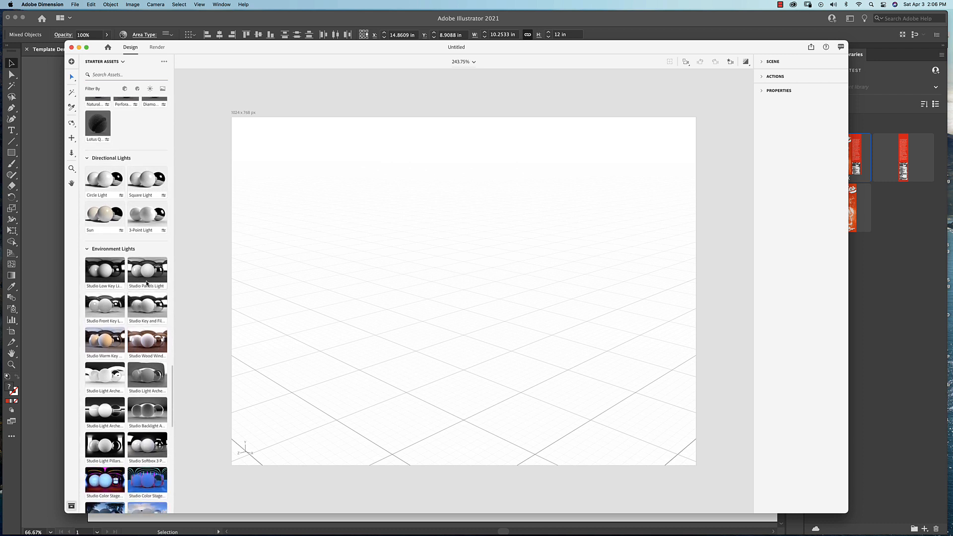
{"action": "scroll", "coordinate": [145, 287], "scroll_direction": "down", "scroll_amount": 12}
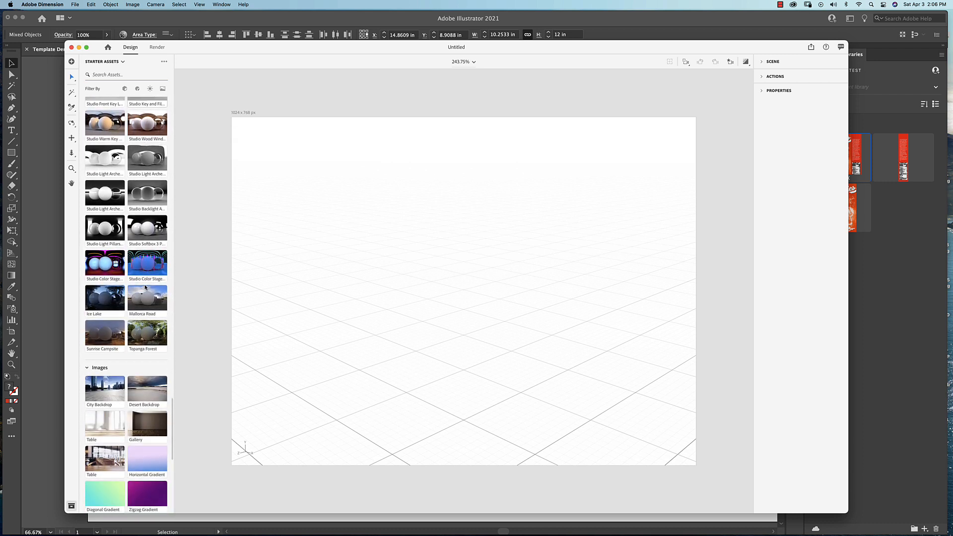
Examine the starter images, from the backdrops and gradients through the patterns to the element icons and brand logos.
{"action": "scroll", "coordinate": [145, 287], "scroll_direction": "down", "scroll_amount": 1}
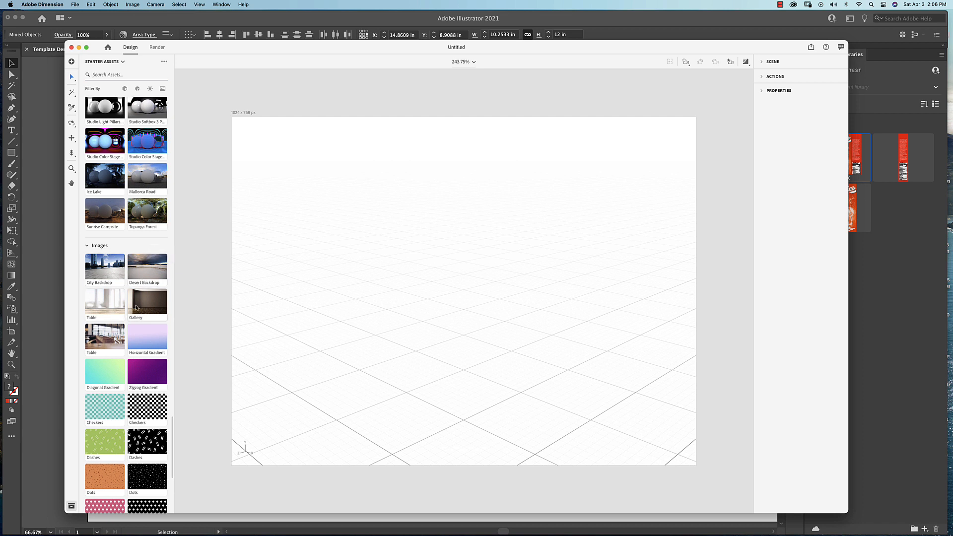
{"action": "scroll", "coordinate": [113, 327], "scroll_direction": "down", "scroll_amount": 1}
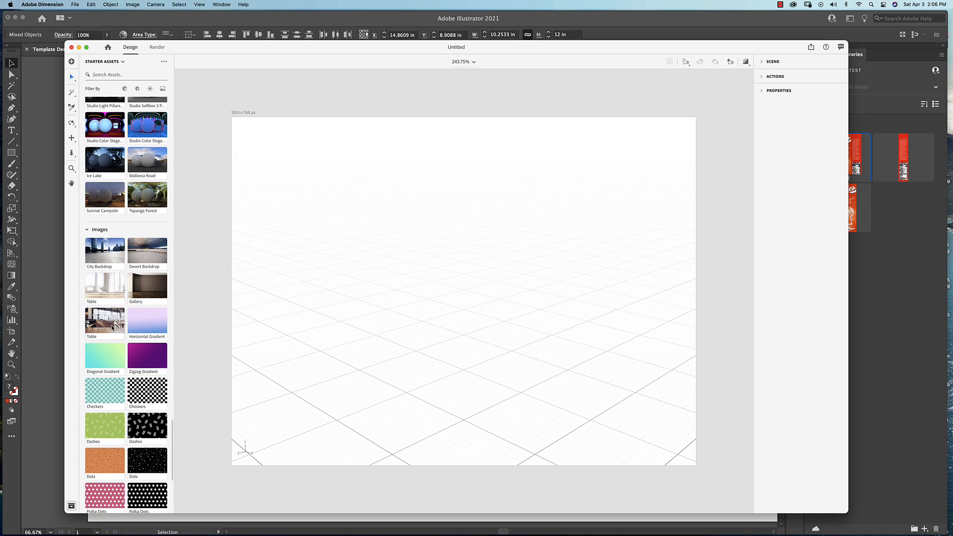
{"action": "scroll", "coordinate": [112, 328], "scroll_direction": "down", "scroll_amount": 1}
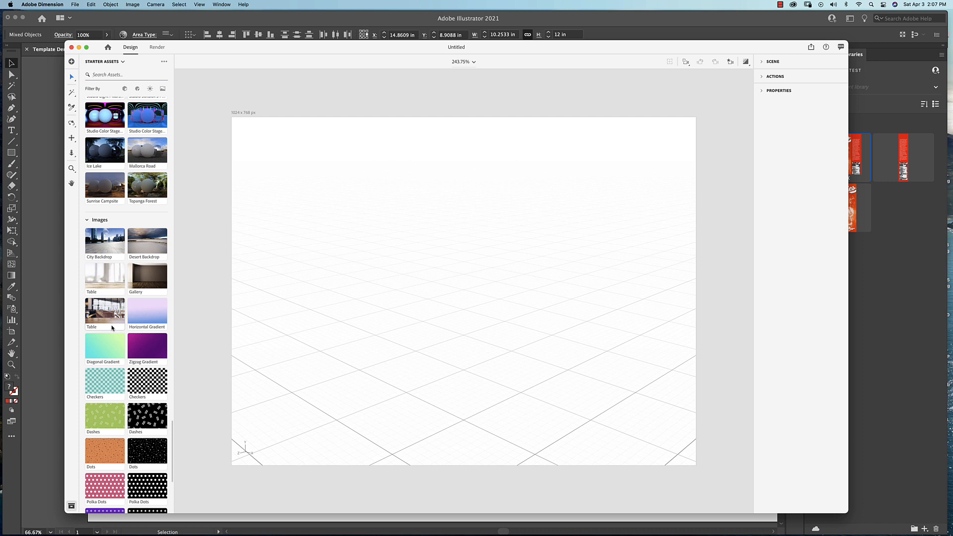
{"action": "scroll", "coordinate": [112, 327], "scroll_direction": "down", "scroll_amount": 1}
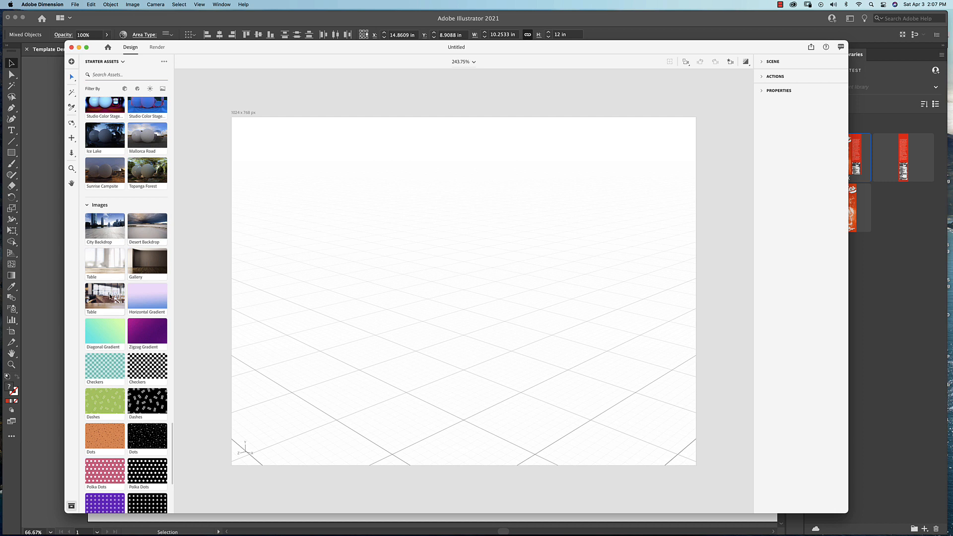
{"action": "scroll", "coordinate": [109, 296], "scroll_direction": "down", "scroll_amount": 6}
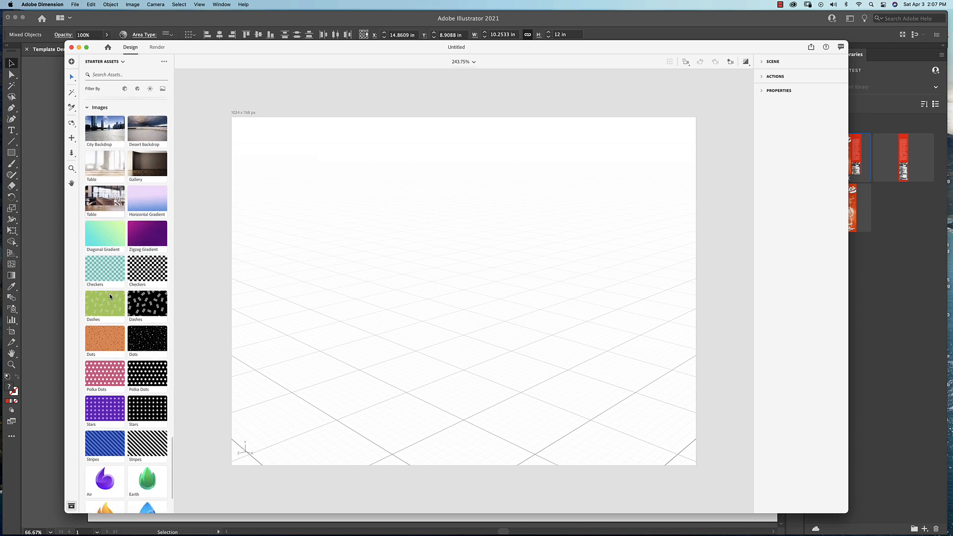
{"action": "scroll", "coordinate": [110, 296], "scroll_direction": "down", "scroll_amount": 2}
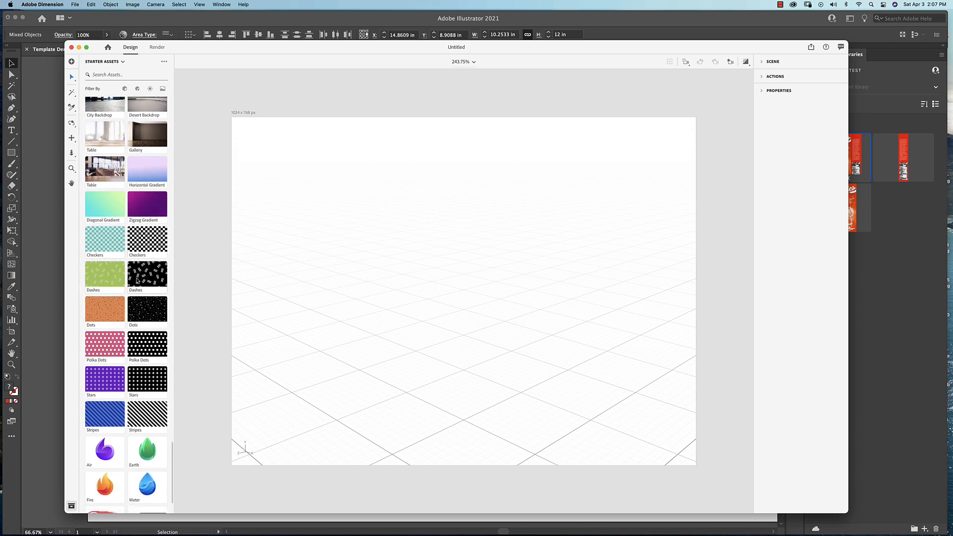
{"action": "scroll", "coordinate": [136, 280], "scroll_direction": "down", "scroll_amount": 2}
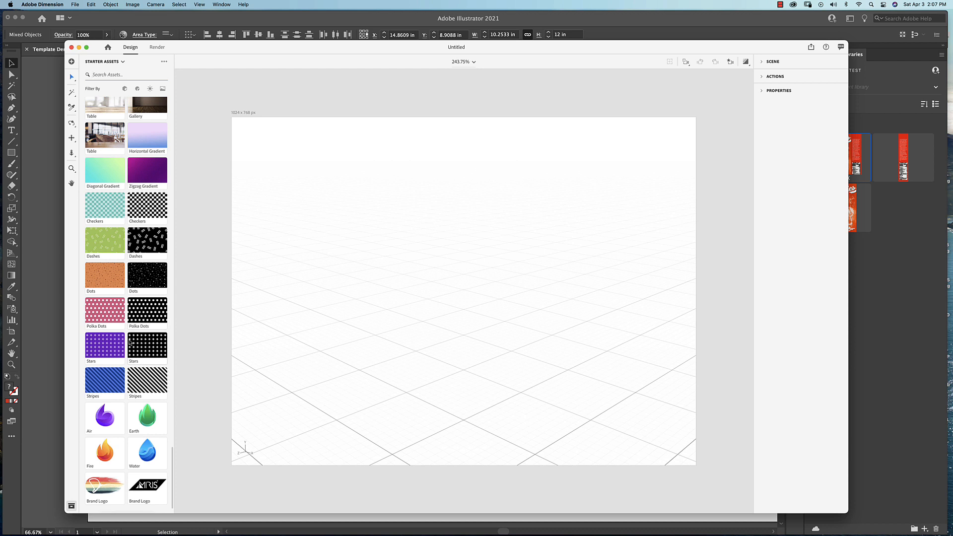
{"action": "scroll", "coordinate": [130, 342], "scroll_direction": "down", "scroll_amount": 2}
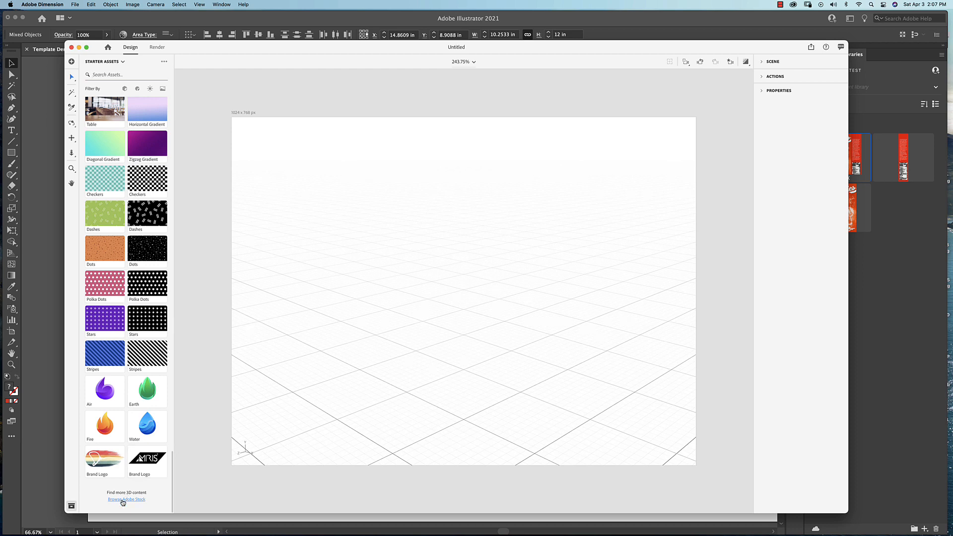
Open Adobe Stock in the browser from the starter assets and look through its 3D models.
{"action": "left_click", "coordinate": [125, 500]}
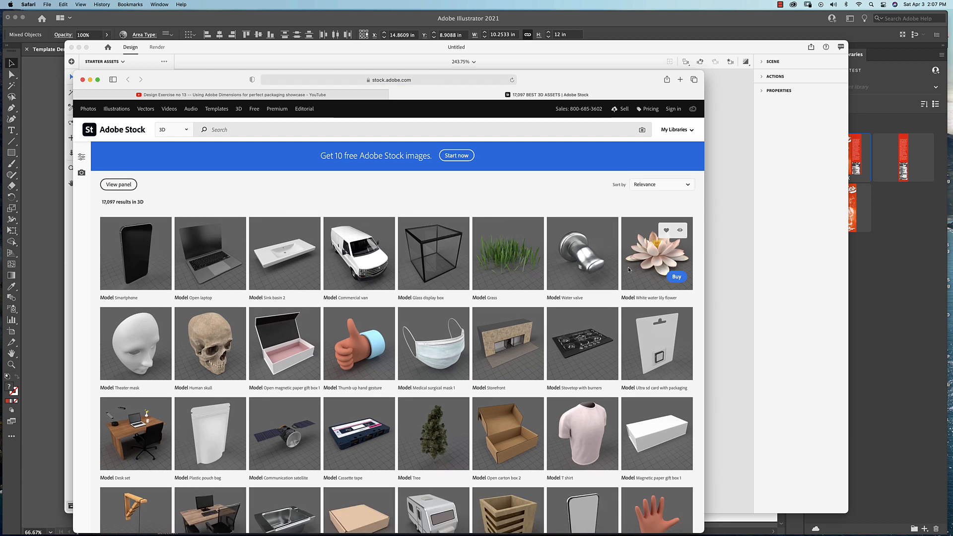
{"action": "scroll", "coordinate": [629, 270], "scroll_direction": "down", "scroll_amount": 3}
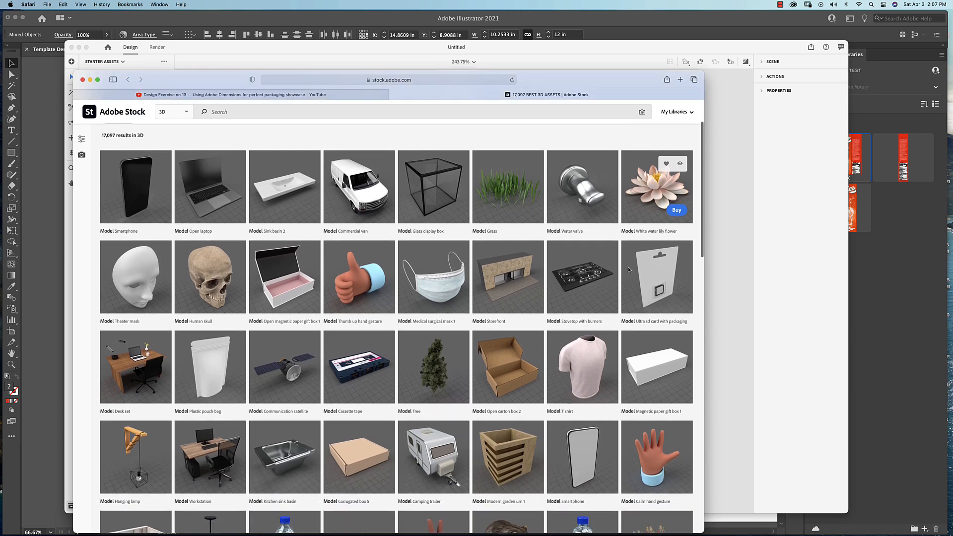
{"action": "scroll", "coordinate": [628, 270], "scroll_direction": "down", "scroll_amount": 5}
{"action": "scroll", "coordinate": [628, 270], "scroll_direction": "up", "scroll_amount": 7}
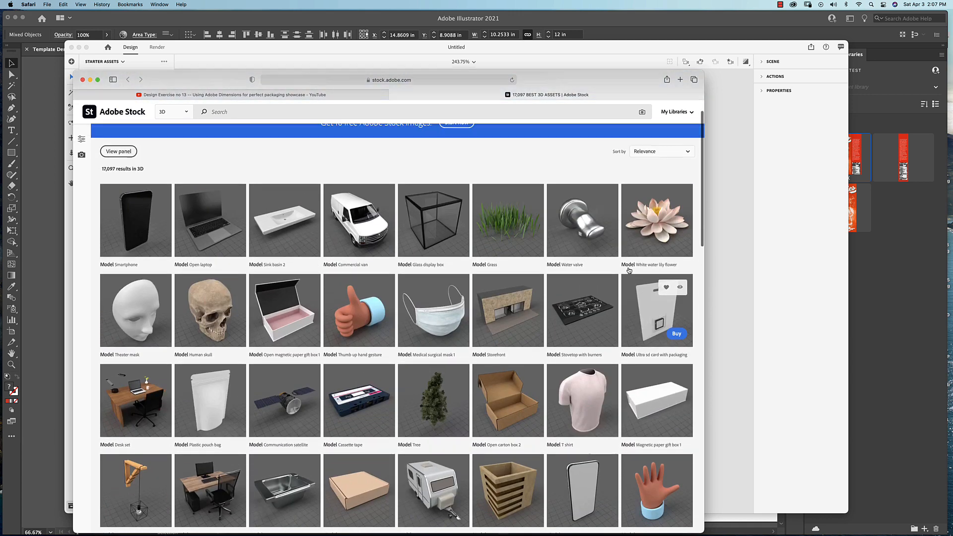
{"action": "scroll", "coordinate": [628, 270], "scroll_direction": "up", "scroll_amount": 2}
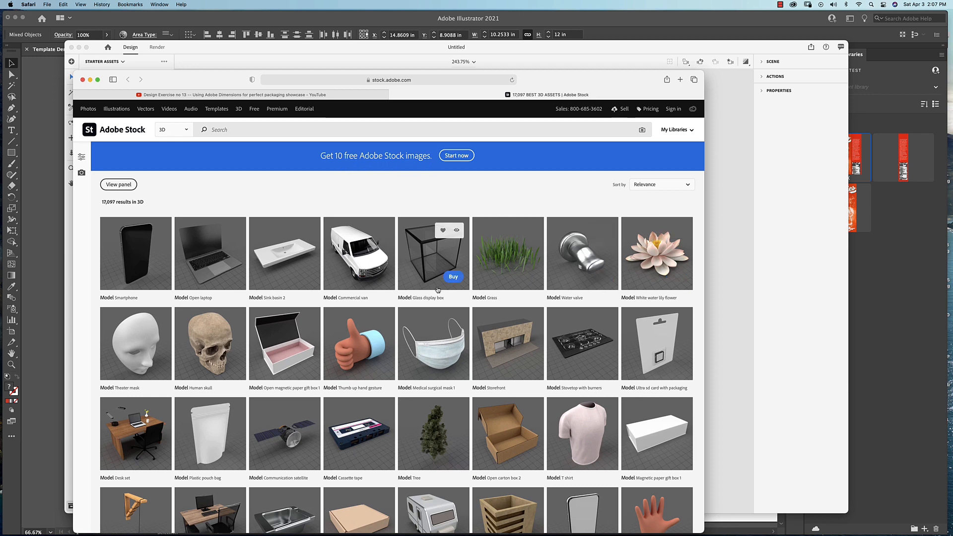
{"action": "scroll", "coordinate": [437, 290], "scroll_direction": "down", "scroll_amount": 3}
{"action": "scroll", "coordinate": [437, 291], "scroll_direction": "down", "scroll_amount": 10}
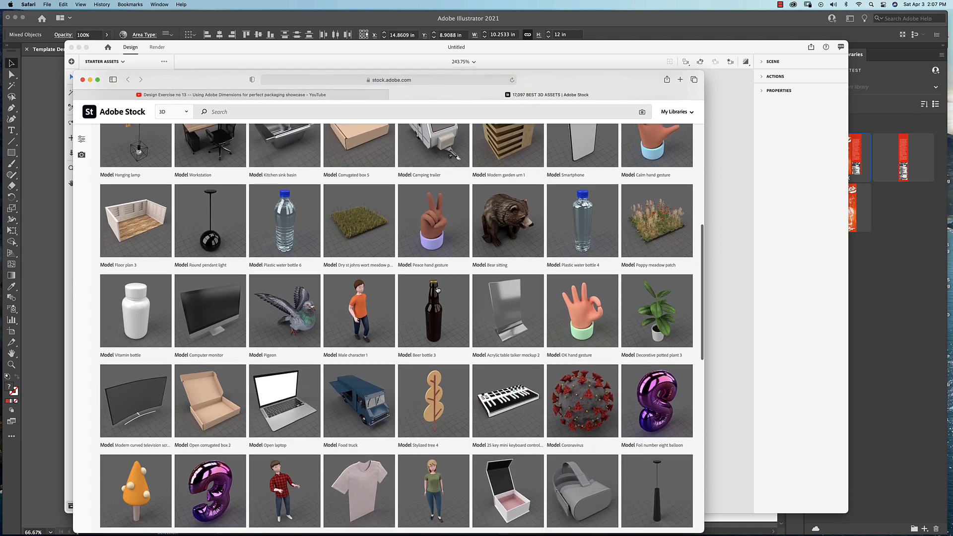
{"action": "scroll", "coordinate": [438, 290], "scroll_direction": "down", "scroll_amount": 2}
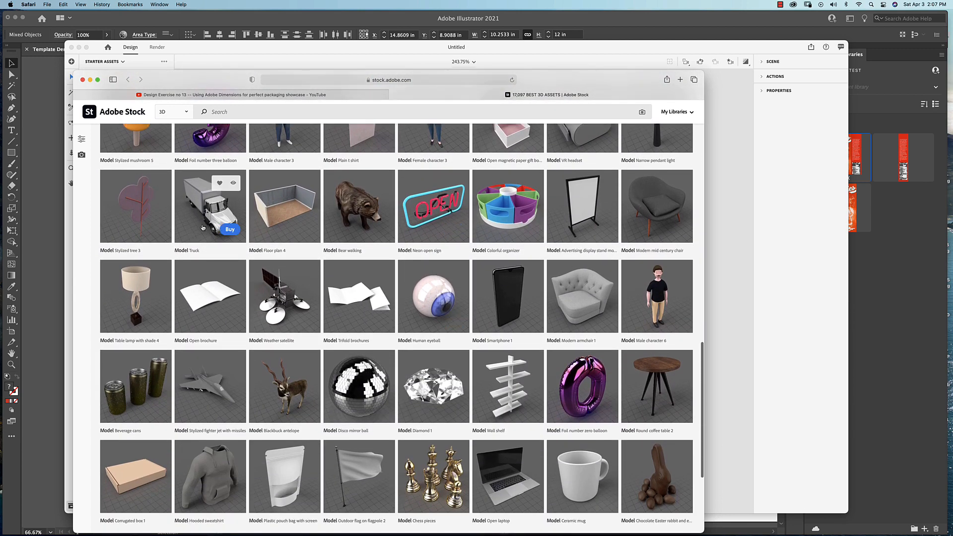
{"action": "scroll", "coordinate": [223, 213], "scroll_direction": "down", "scroll_amount": 5}
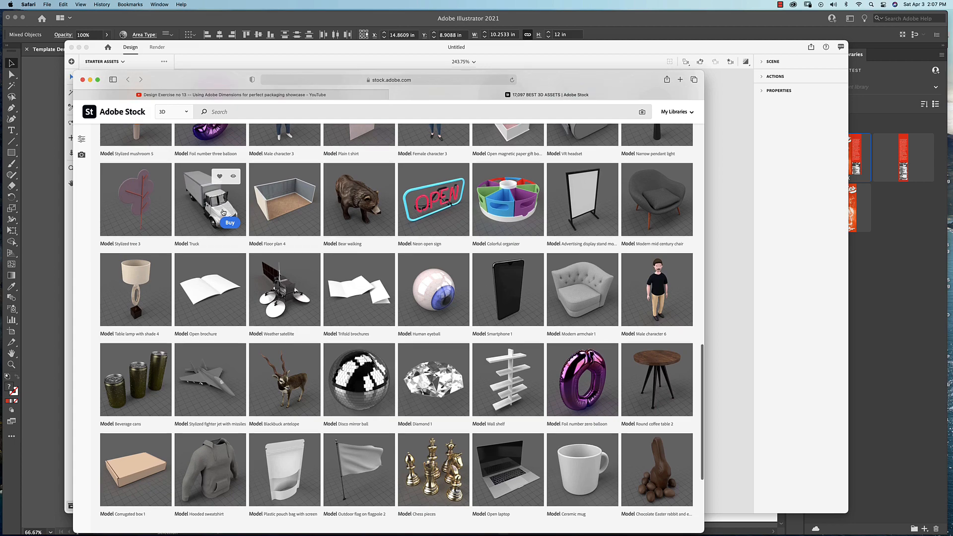
{"action": "scroll", "coordinate": [223, 212], "scroll_direction": "up", "scroll_amount": 15}
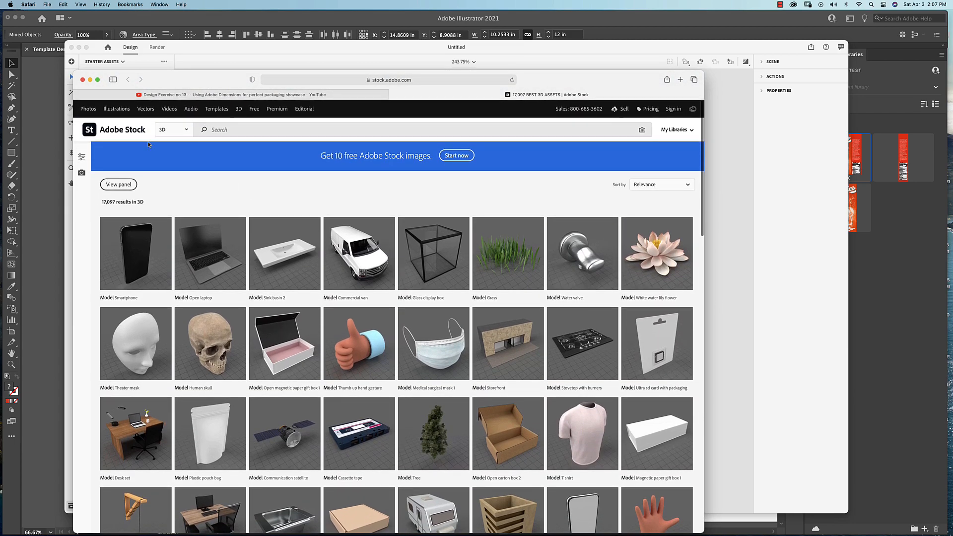
Go to the Adobe Stock home page, rerun the recent TABLETOP' image search, and look through the photos.
{"action": "left_click", "coordinate": [89, 110]}
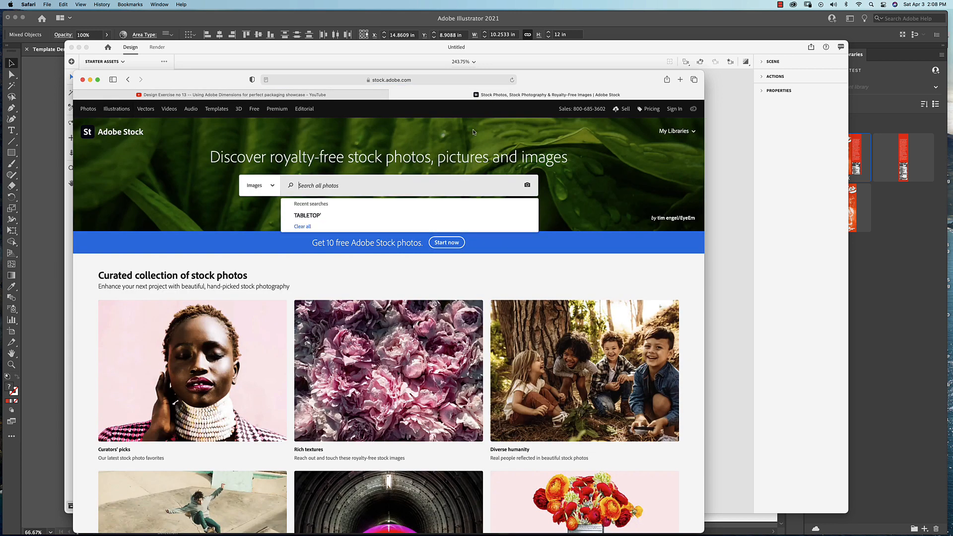
{"action": "left_click", "coordinate": [334, 216]}
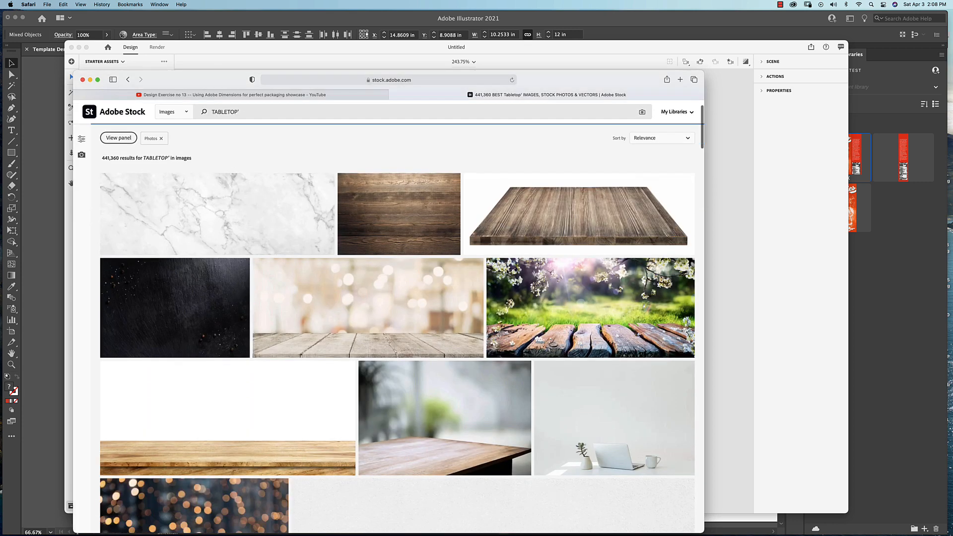
{"action": "scroll", "coordinate": [507, 272], "scroll_direction": "down", "scroll_amount": 5}
{"action": "scroll", "coordinate": [507, 272], "scroll_direction": "down", "scroll_amount": 4}
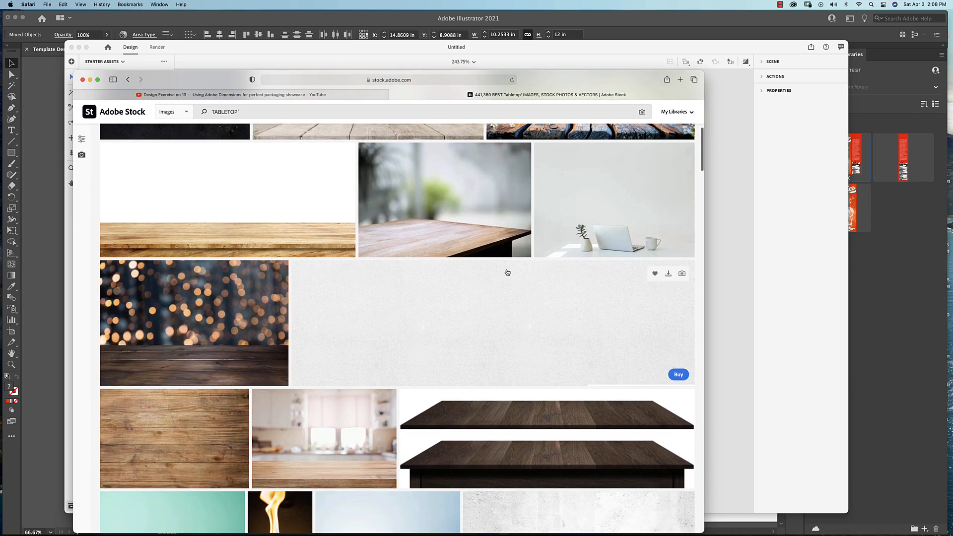
{"action": "scroll", "coordinate": [508, 272], "scroll_direction": "down", "scroll_amount": 7}
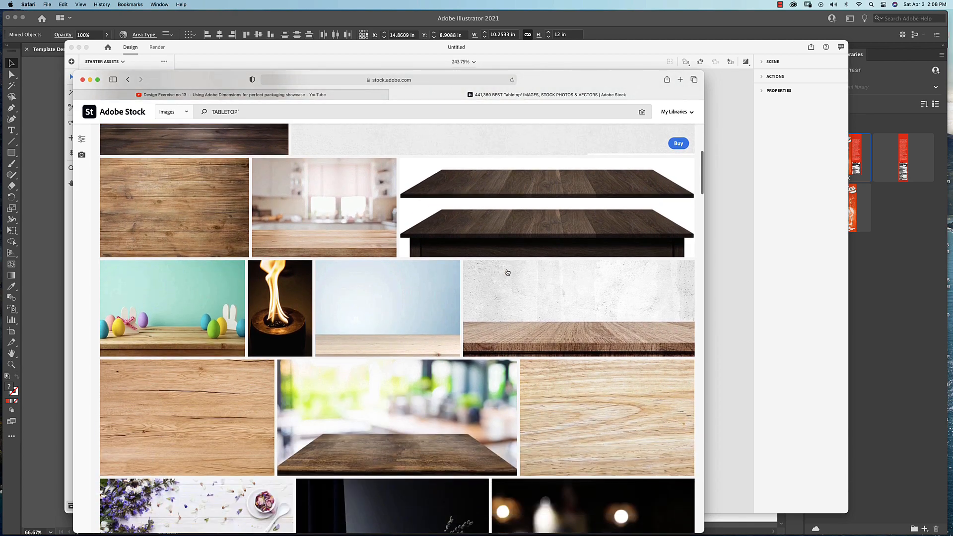
{"action": "scroll", "coordinate": [507, 273], "scroll_direction": "down", "scroll_amount": 8}
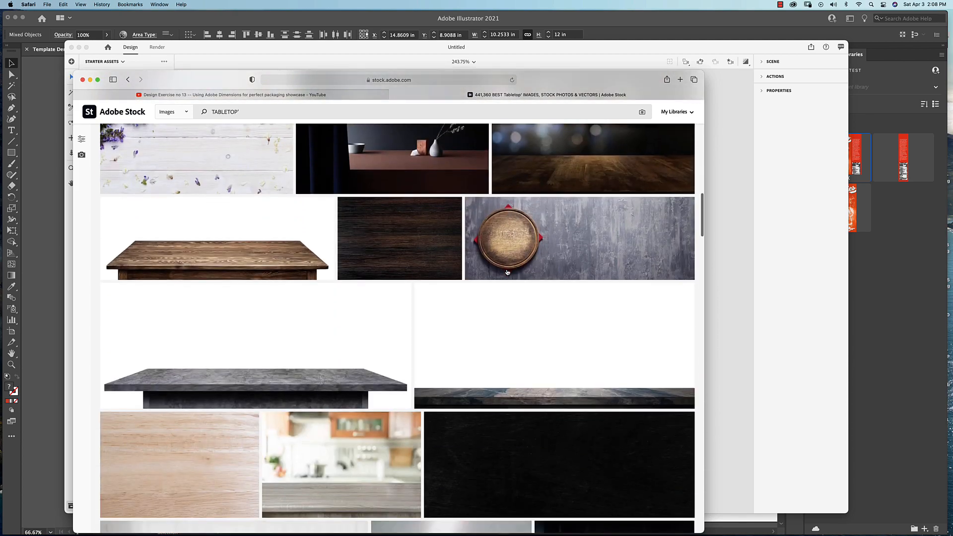
{"action": "scroll", "coordinate": [507, 272], "scroll_direction": "up", "scroll_amount": 10}
{"action": "scroll", "coordinate": [506, 271], "scroll_direction": "up", "scroll_amount": 10}
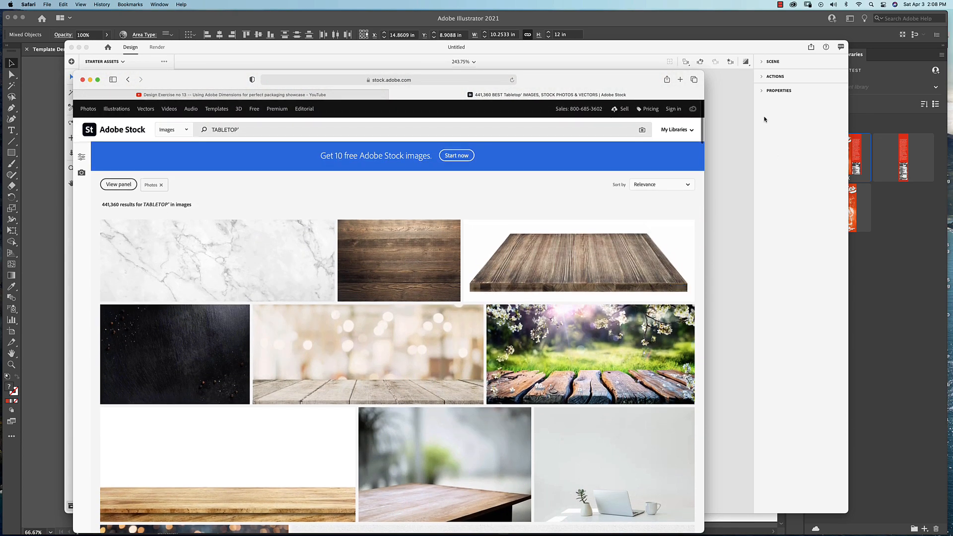
Switch back to Adobe Dimension, return to the basic shapes in the starter assets, and expand the scene's object list.
{"action": "left_click", "coordinate": [720, 48]}
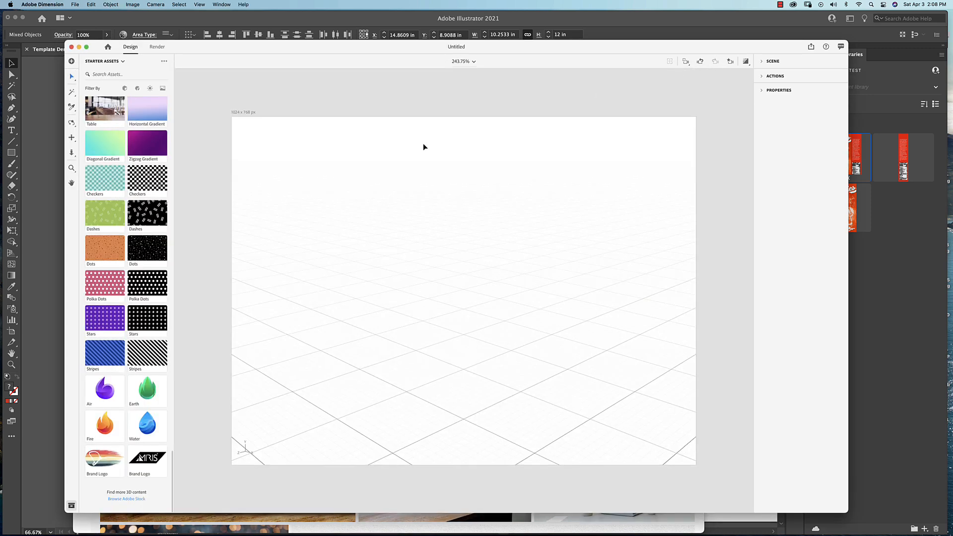
{"action": "scroll", "coordinate": [190, 142], "scroll_direction": "down", "scroll_amount": 8}
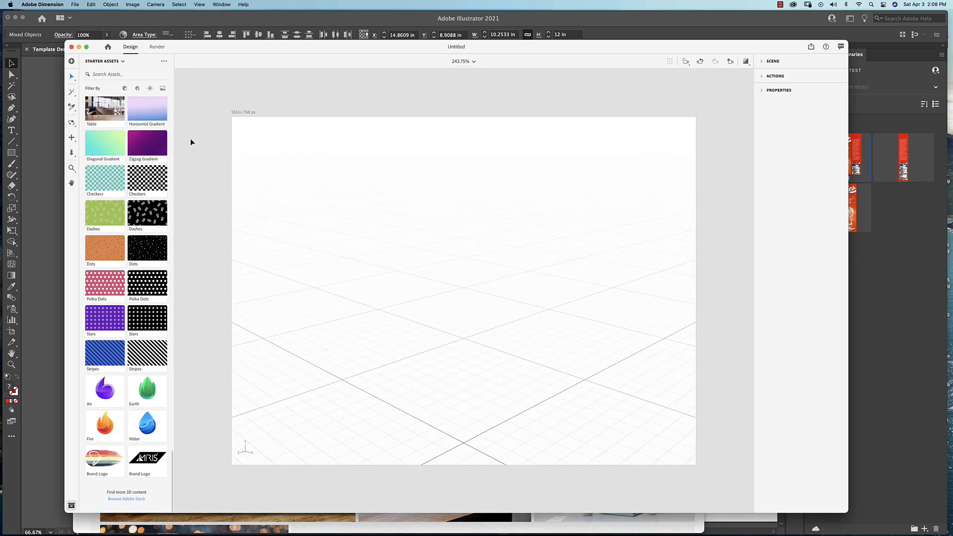
{"action": "scroll", "coordinate": [126, 126], "scroll_direction": "down", "scroll_amount": 20}
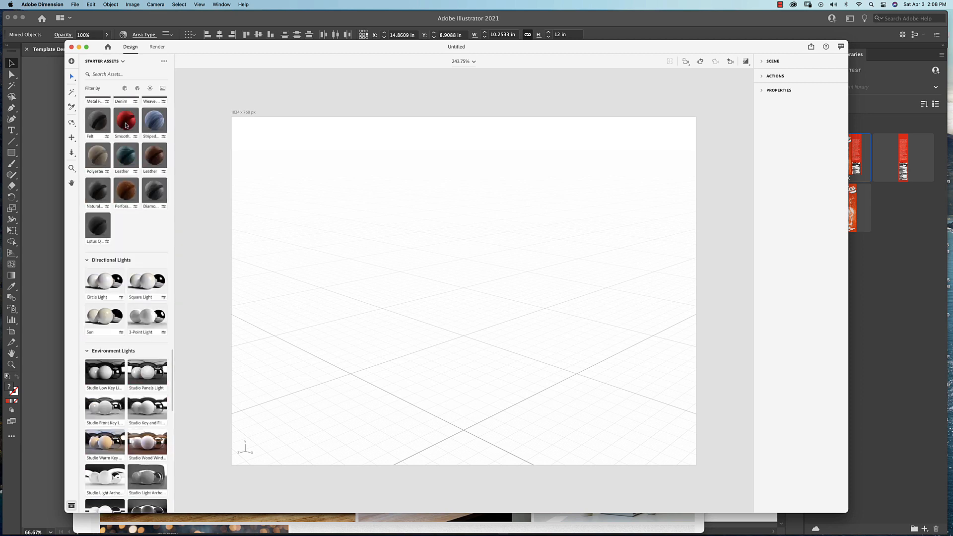
{"action": "scroll", "coordinate": [126, 126], "scroll_direction": "up", "scroll_amount": 10}
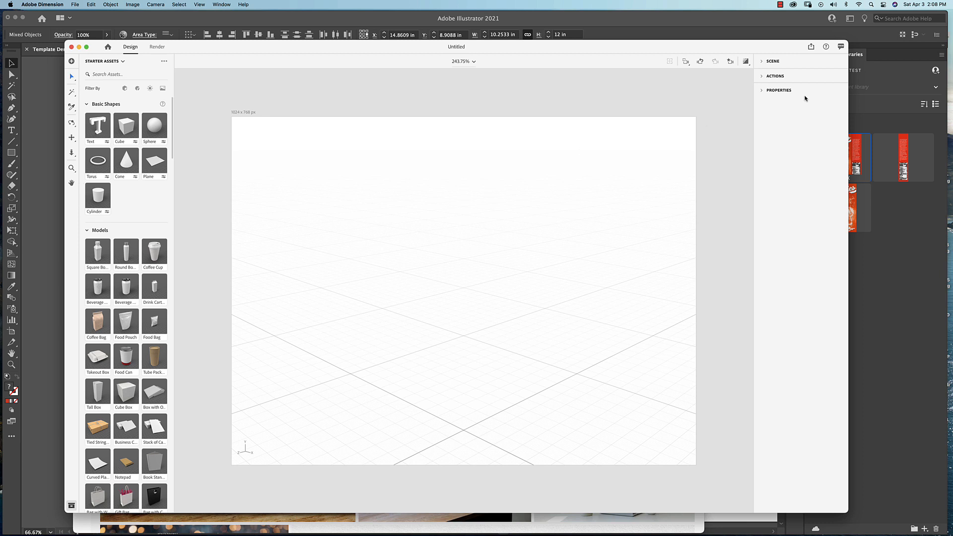
{"action": "left_click", "coordinate": [762, 62]}
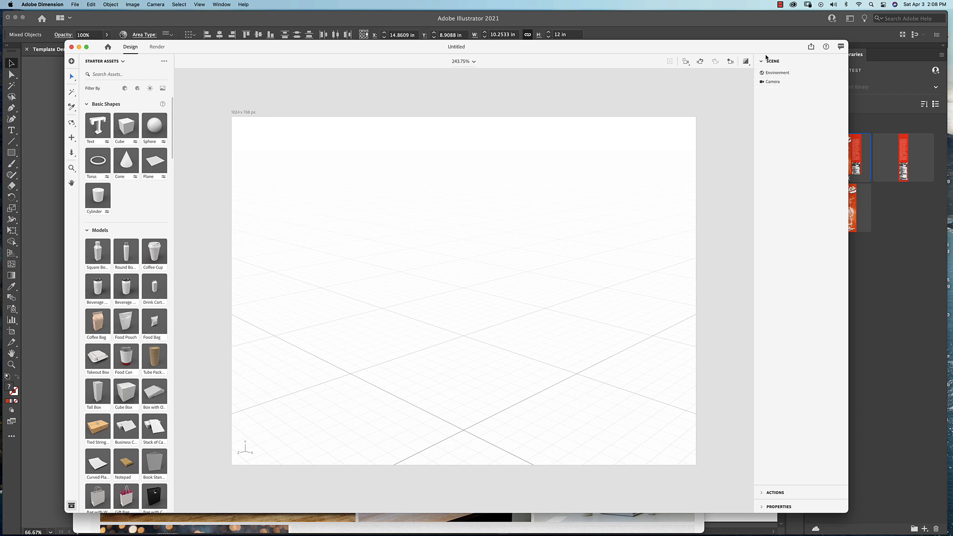
Collapse the scene list and look over the actions and canvas properties.
{"action": "left_click", "coordinate": [761, 62]}
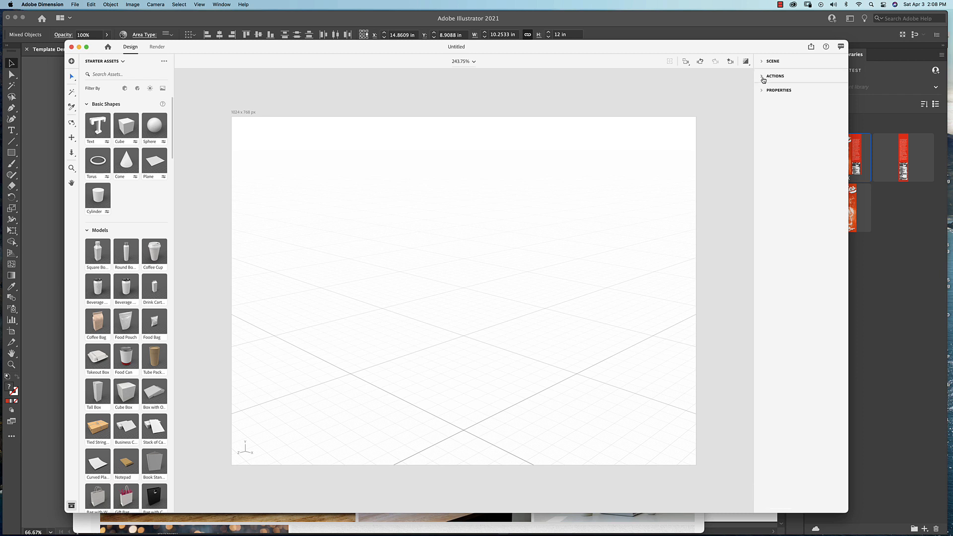
{"action": "left_click", "coordinate": [762, 77]}
{"action": "left_click", "coordinate": [762, 77]}
{"action": "left_click", "coordinate": [761, 91]}
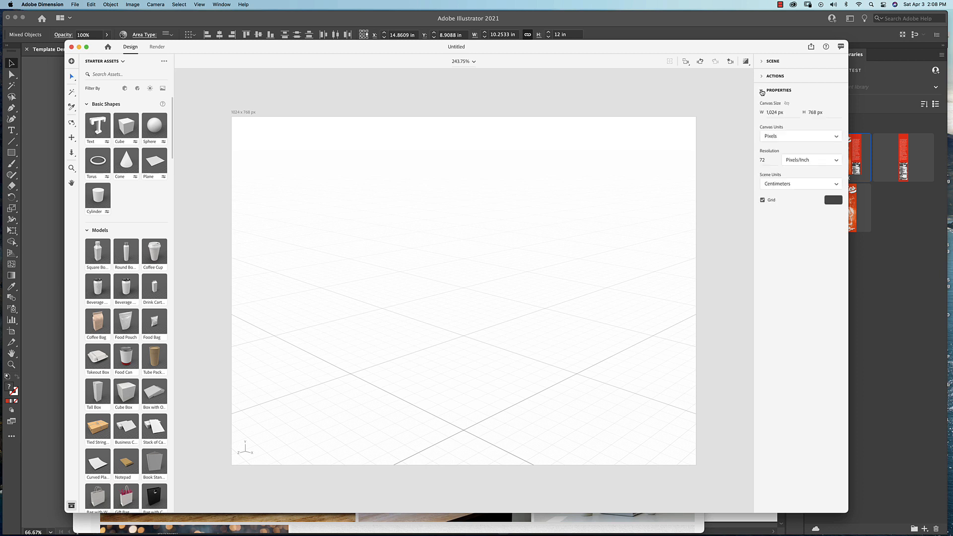
{"action": "left_click", "coordinate": [763, 92]}
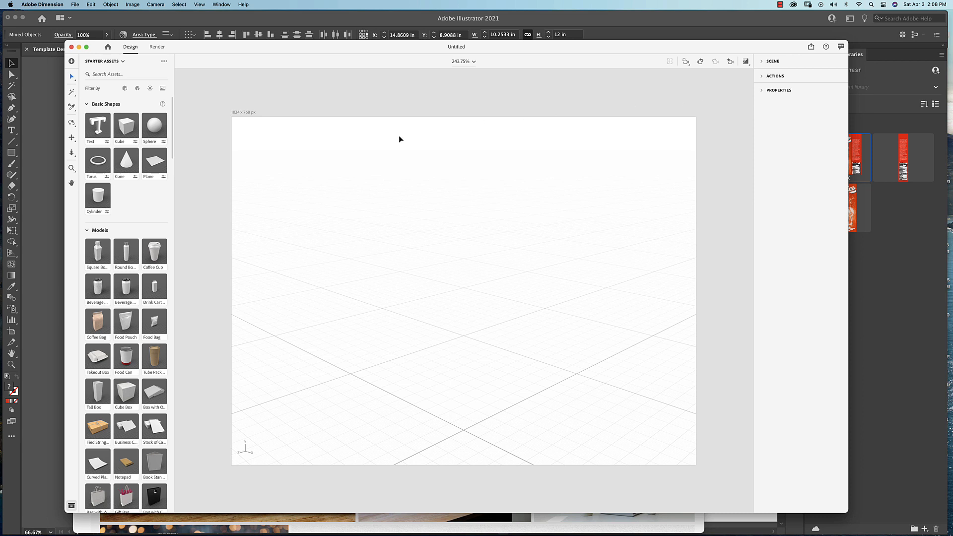
Open the document's canvas properties and set both the canvas units and the scene units to inches.
{"action": "left_click", "coordinate": [74, 5]}
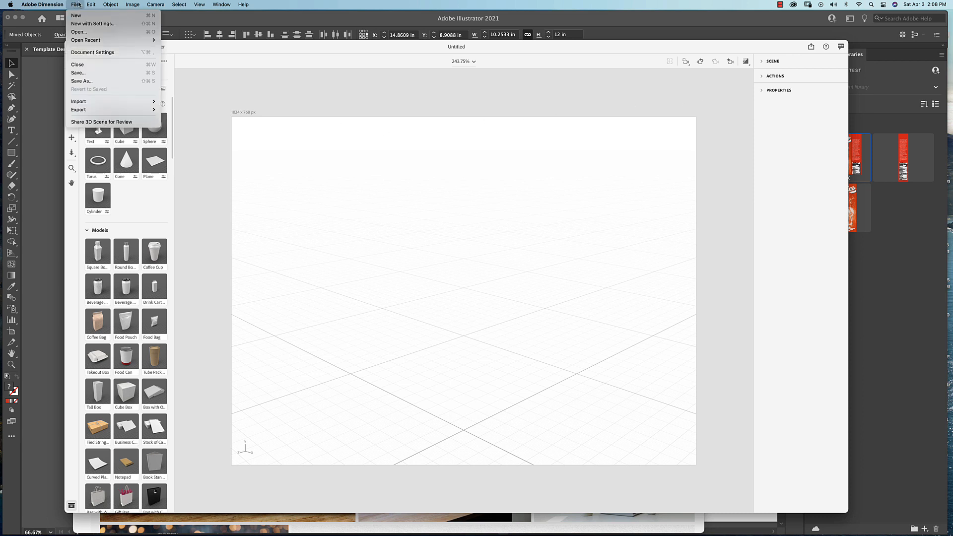
{"action": "left_click", "coordinate": [99, 53]}
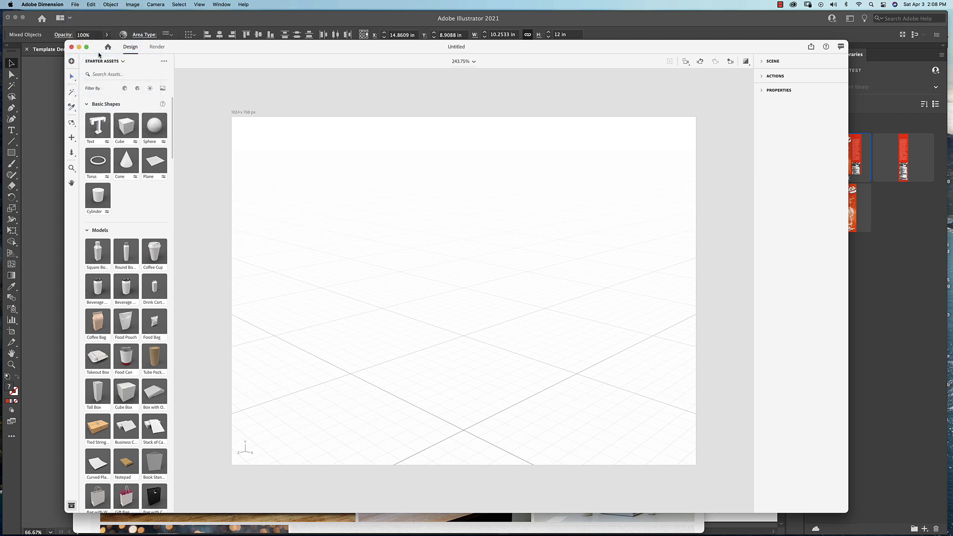
{"action": "left_click", "coordinate": [765, 90]}
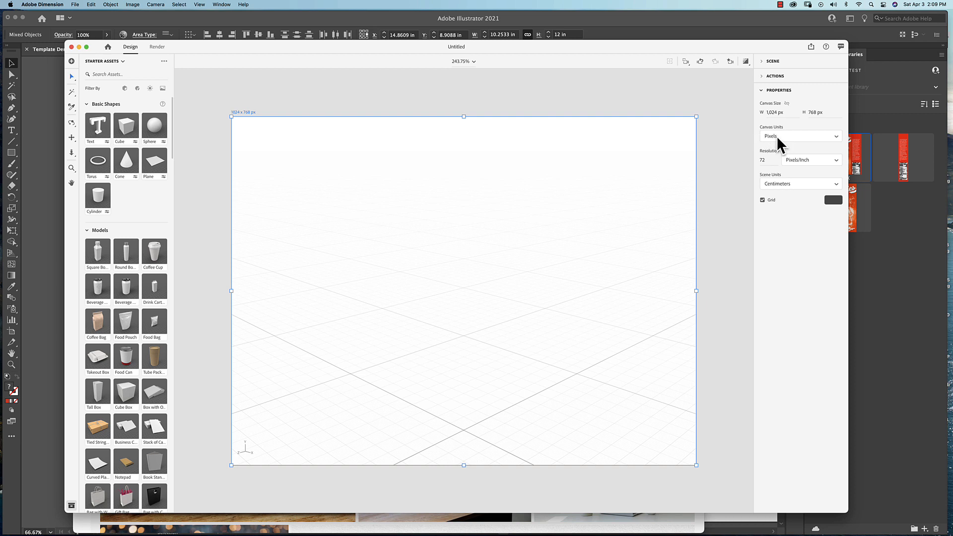
{"action": "left_click", "coordinate": [837, 138]}
{"action": "left_click", "coordinate": [797, 160]}
{"action": "left_click", "coordinate": [797, 186]}
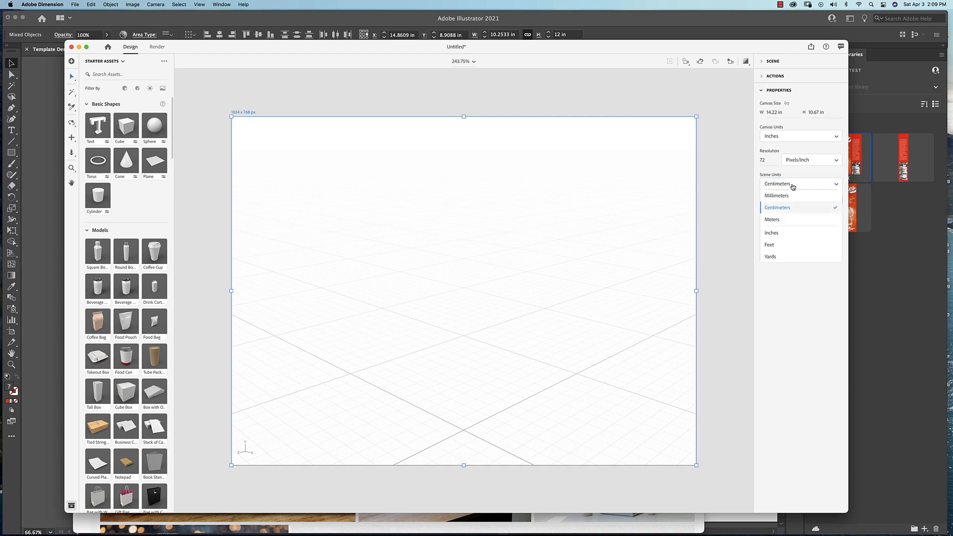
{"action": "left_click", "coordinate": [772, 233]}
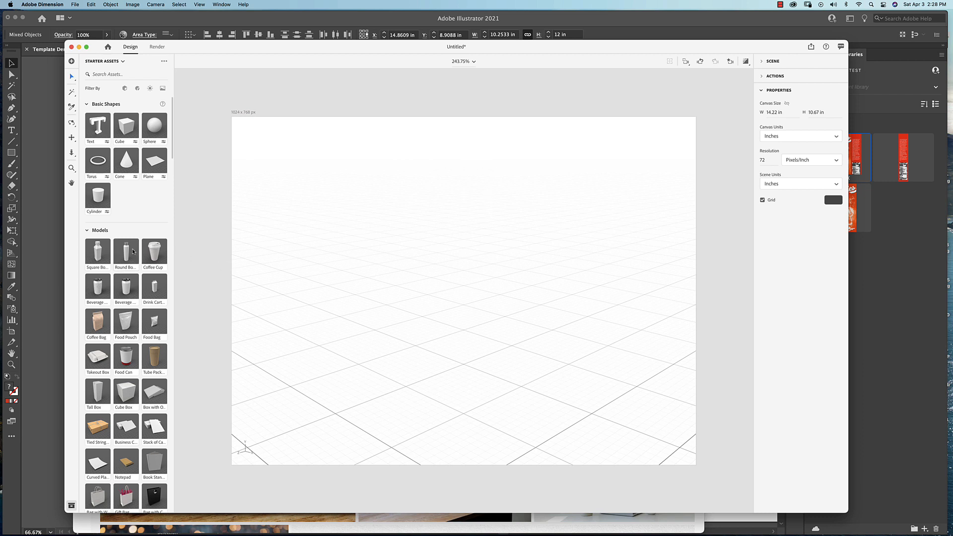
Add the Tall Box starter model to the scene and roughly scale it to about 5.08 × 8.39 × 3.97 in.
{"action": "left_click", "coordinate": [98, 394]}
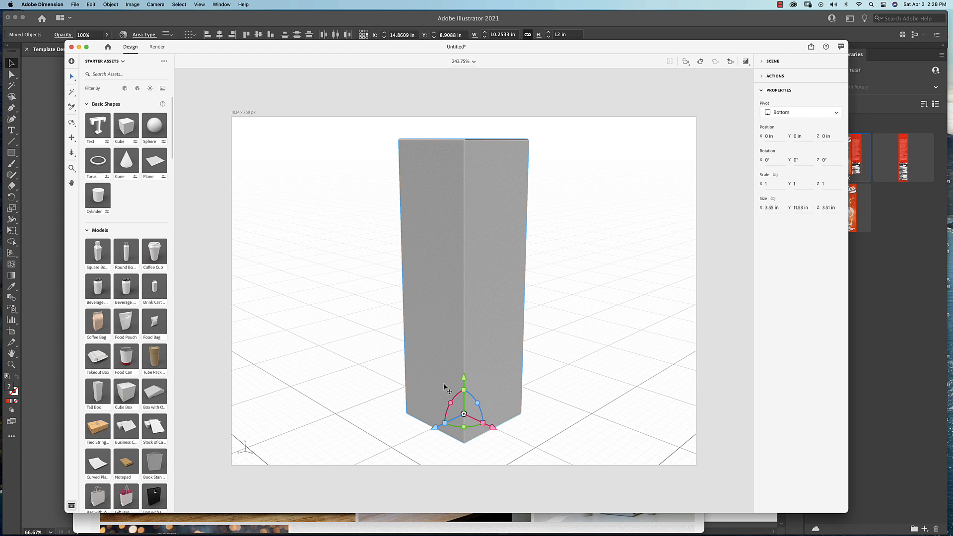
{"action": "left_click_drag", "start_coordinate": [463, 389], "coordinate": [463, 395]}
{"action": "left_click_drag", "start_coordinate": [486, 433], "coordinate": [441, 419]}
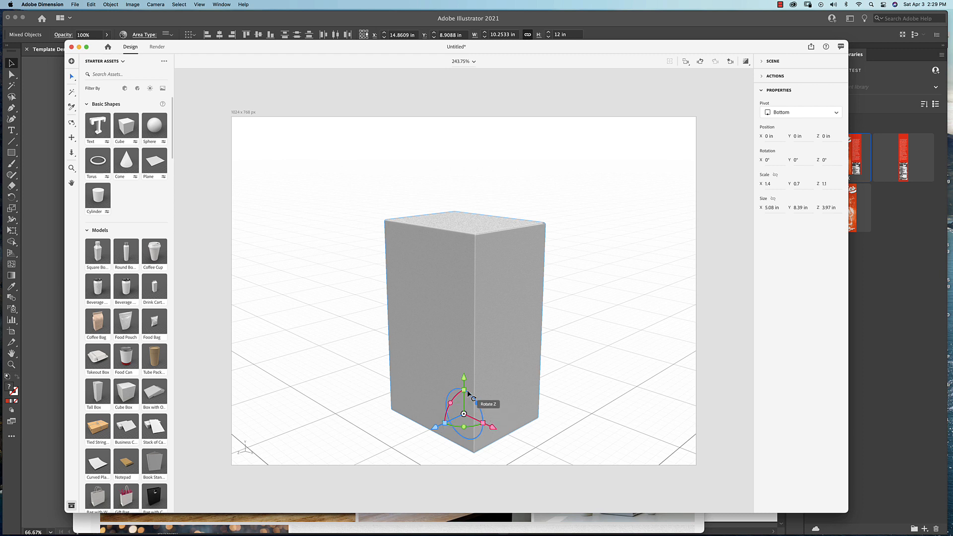
Try rotating the box about its Z axis and then its X axis, undoing each rotation.
{"action": "left_click_drag", "start_coordinate": [477, 400], "coordinate": [471, 397]}
{"action": "key", "text": "super+z"}
{"action": "left_click_drag", "start_coordinate": [453, 403], "coordinate": [458, 400]}
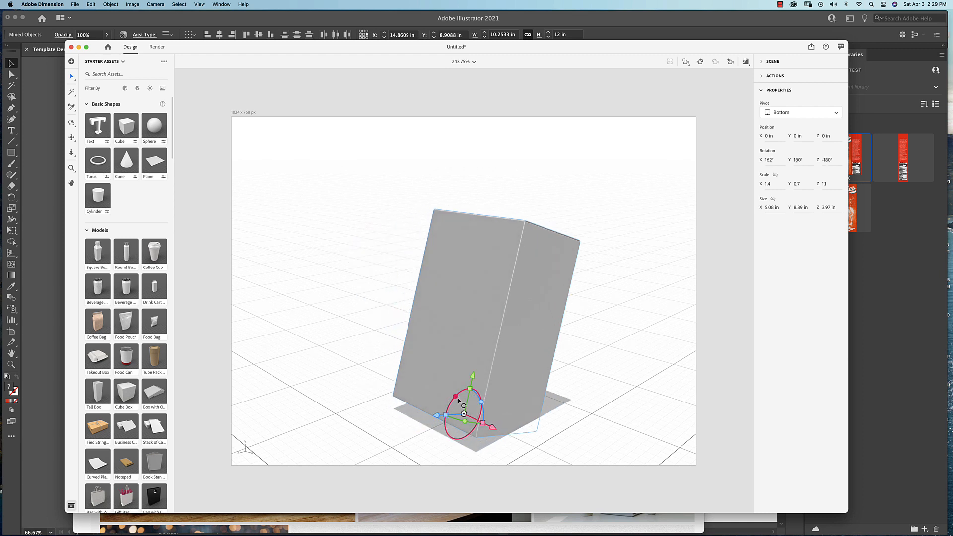
{"action": "key", "text": "super+z"}
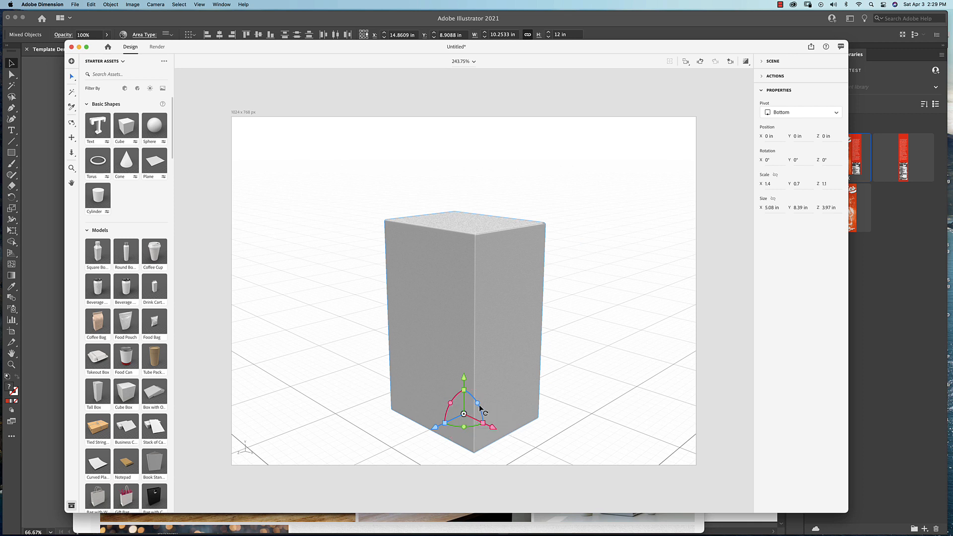
Rotate the box about 4° around its Y axis and deselect it.
{"action": "mouse_move", "coordinate": [465, 431]}
{"action": "left_mouse_down"}
{"action": "mouse_move", "coordinate": [454, 433]}
{"action": "mouse_move", "coordinate": [465, 427]}
{"action": "left_mouse_up"}
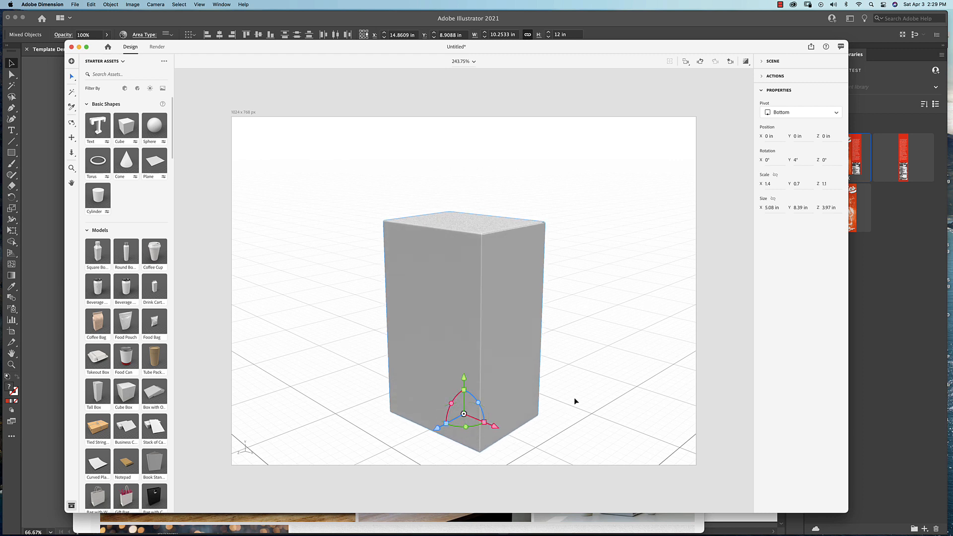
{"action": "left_click", "coordinate": [586, 307]}
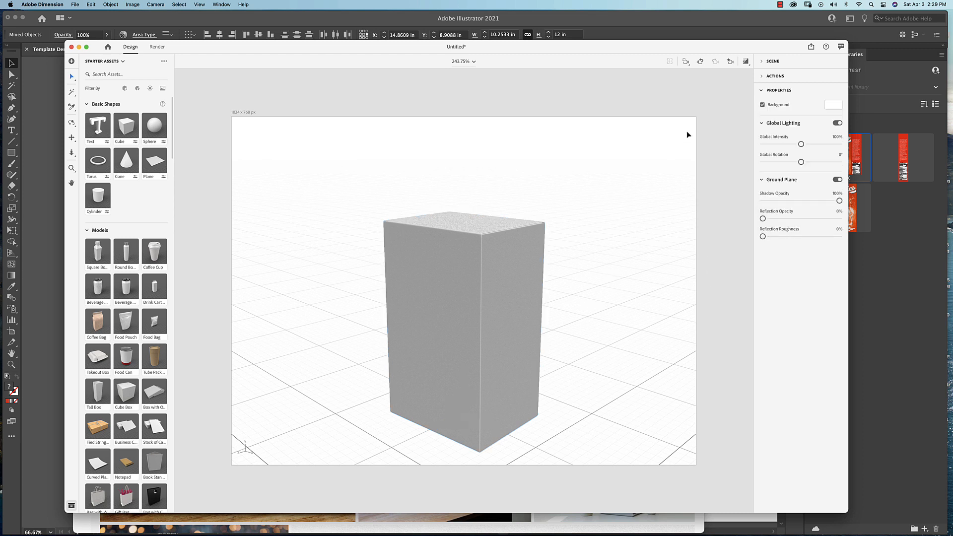
Select the box and set its size to 7.75 in on X, 12 in on Y and 2.5 in on Z.
{"action": "left_click", "coordinate": [514, 253]}
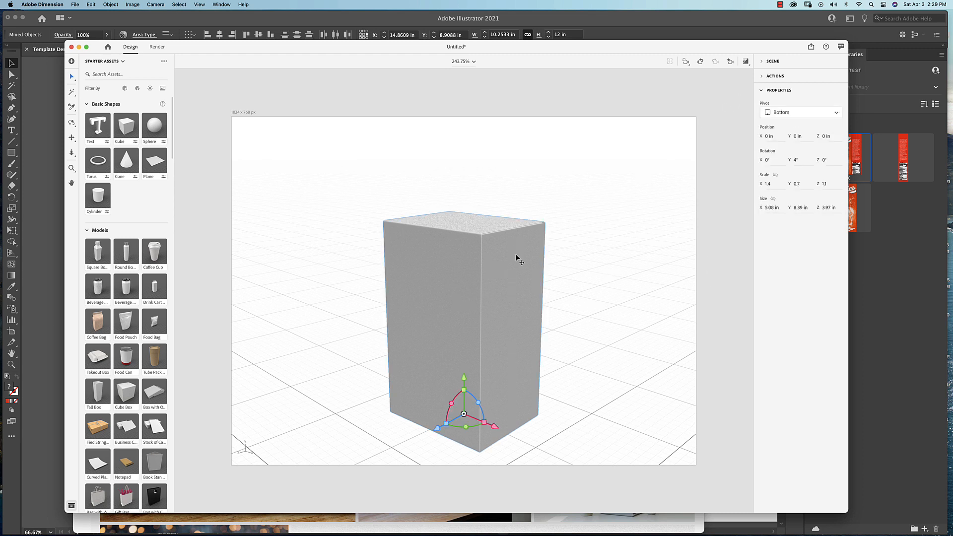
{"action": "left_click", "coordinate": [783, 213]}
{"action": "type", "text": "77"}
{"action": "key", "text": "Tab"}
{"action": "type", "text": "1"}
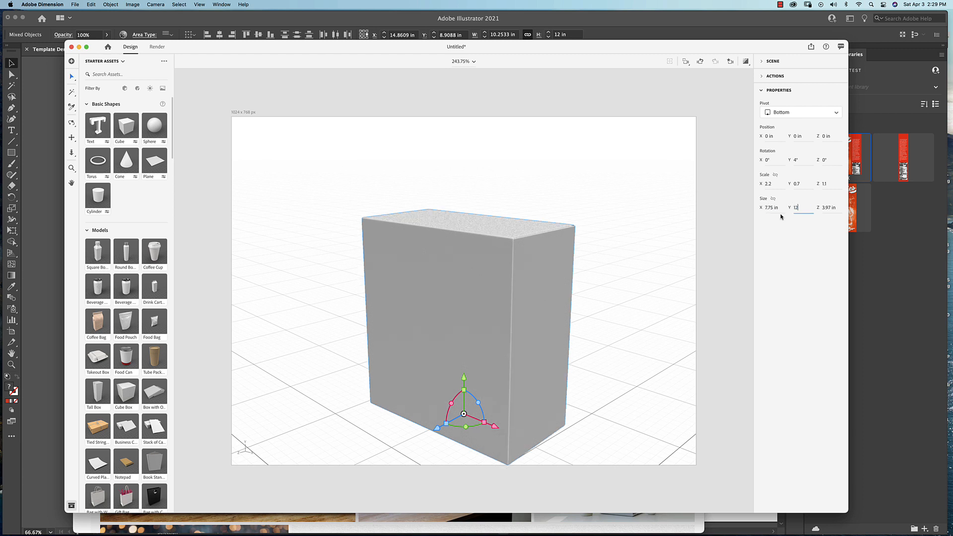
{"action": "type", "text": "2"}
{"action": "key", "text": "Tab"}
{"action": "type", "text": "2.5"}
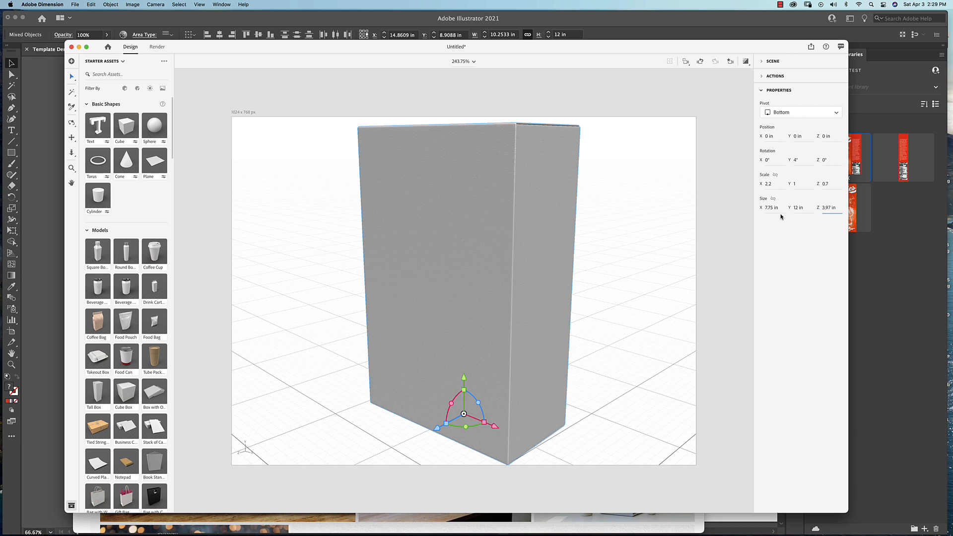
{"action": "key", "text": "Return"}
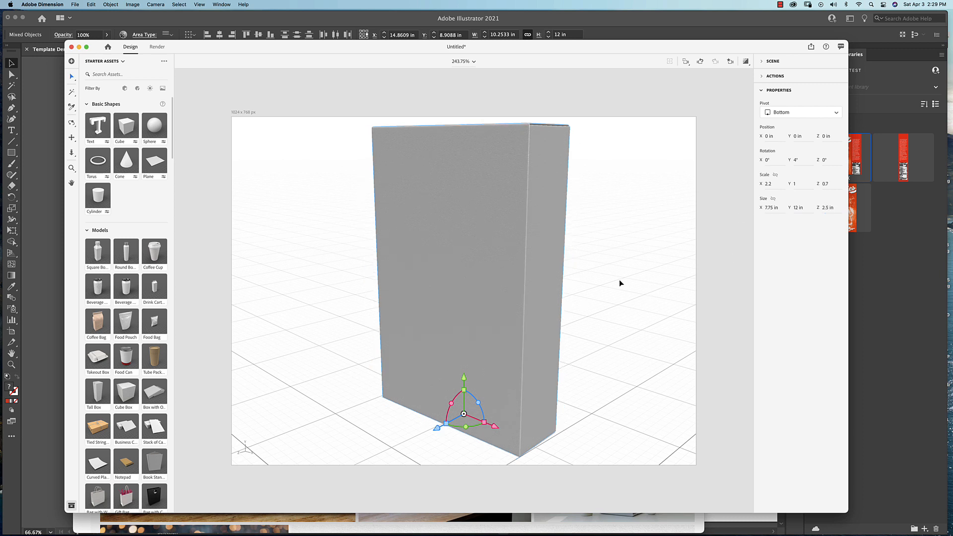
Turn the box slightly further around its vertical axis and move it back to about X -1.8 in, Z -0.9 in.
{"action": "left_click_drag", "start_coordinate": [466, 427], "coordinate": [469, 428]}
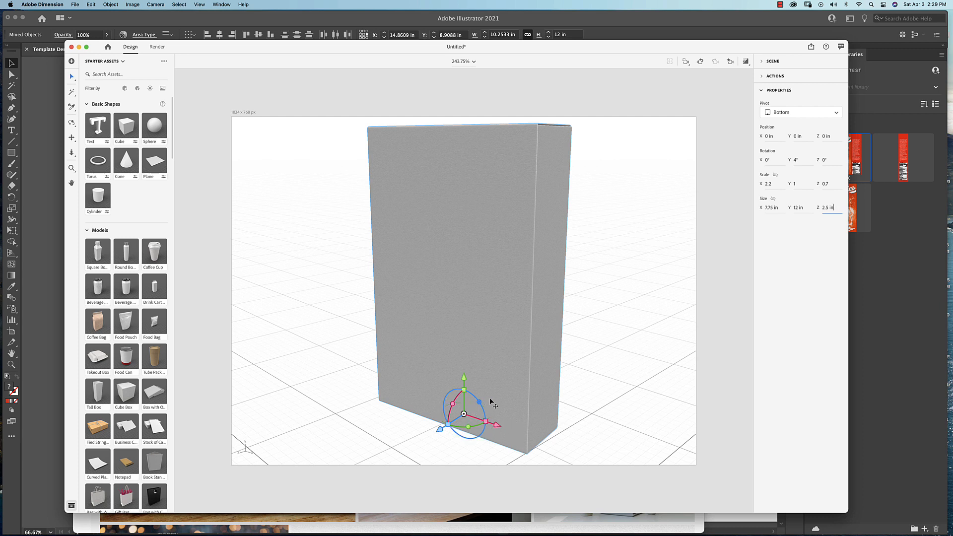
{"action": "left_click_drag", "start_coordinate": [523, 370], "coordinate": [502, 365]}
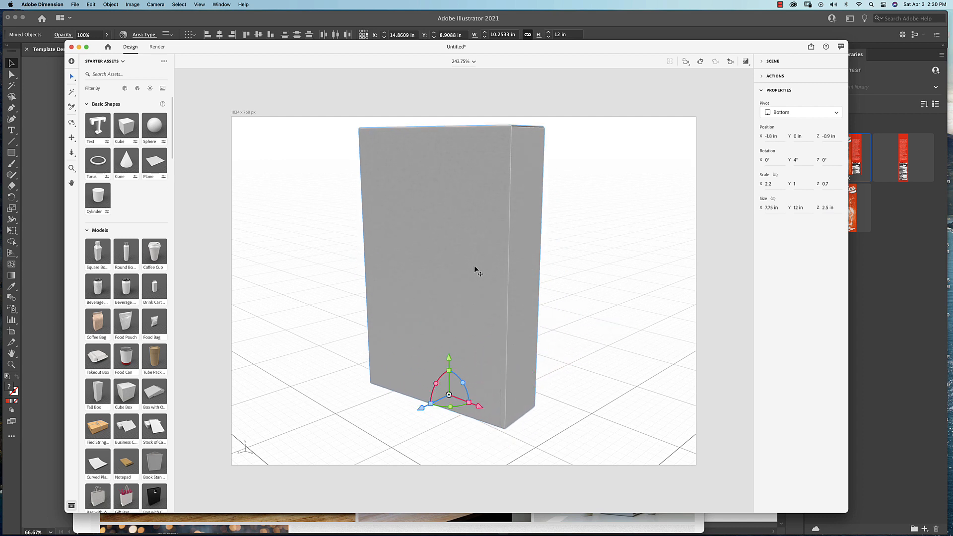
Apply the Matte standard material to the box.
{"action": "scroll", "coordinate": [133, 289], "scroll_direction": "down", "scroll_amount": 8}
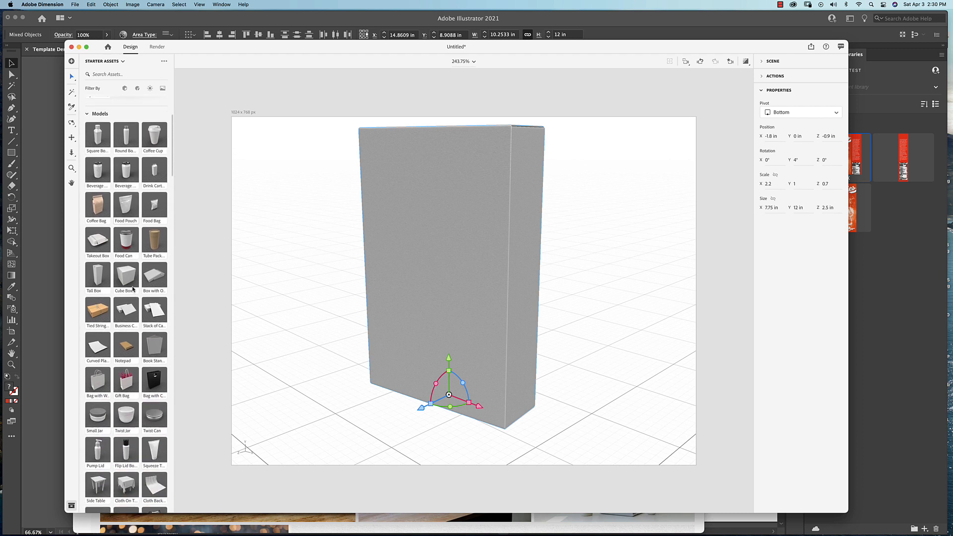
{"action": "scroll", "coordinate": [133, 289], "scroll_direction": "down", "scroll_amount": 4}
{"action": "scroll", "coordinate": [133, 289], "scroll_direction": "down", "scroll_amount": 10}
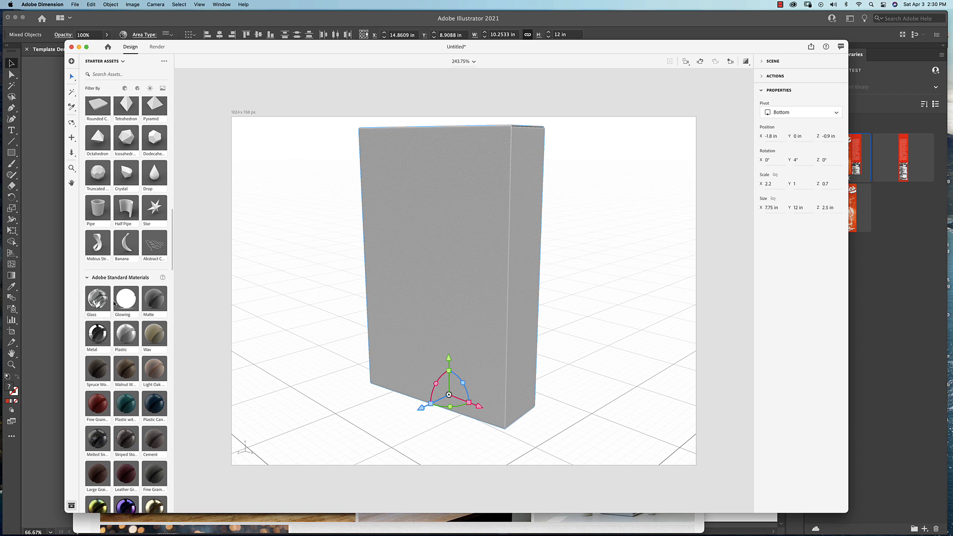
{"action": "left_click", "coordinate": [155, 304]}
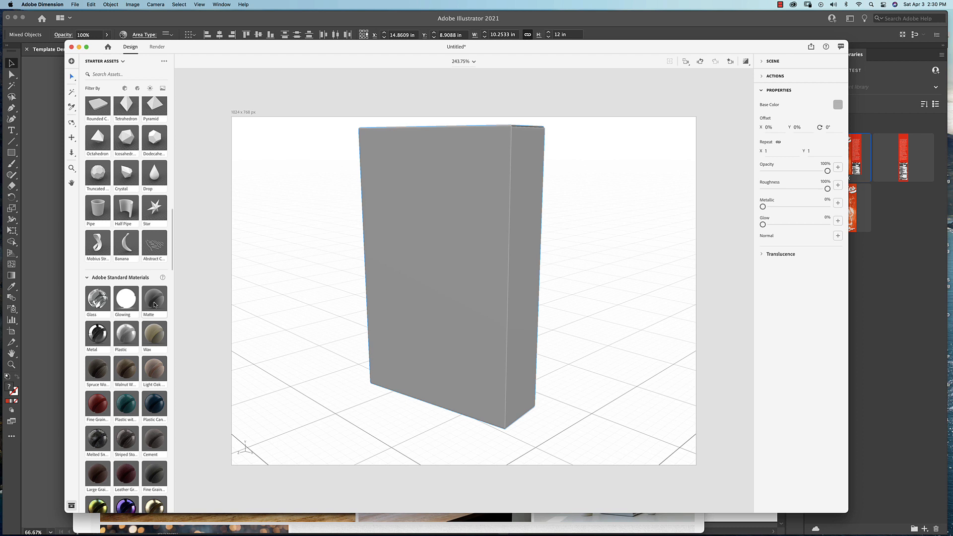
Apply the Plastic standard material to the box and set its base color to white, RGB 255, 255, 255.
{"action": "scroll", "coordinate": [149, 309], "scroll_direction": "down", "scroll_amount": 5}
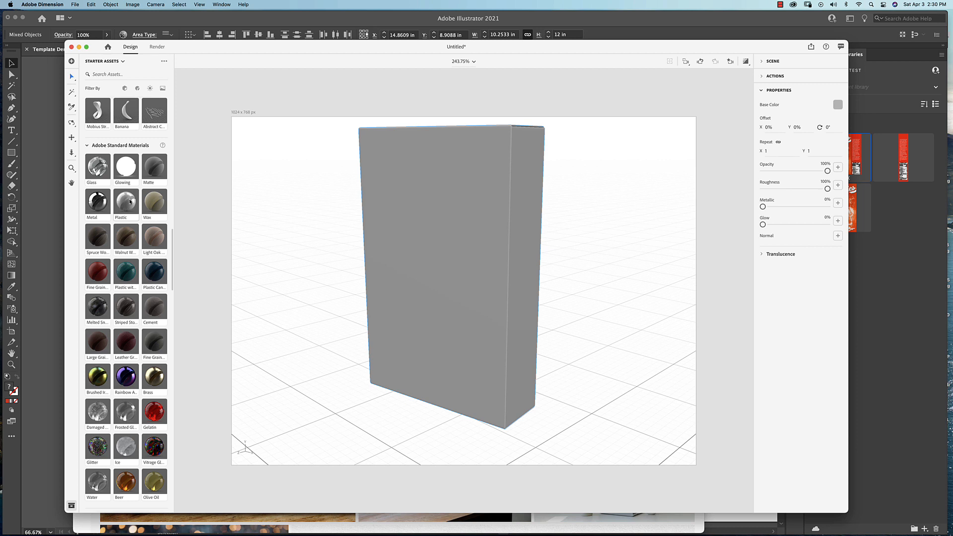
{"action": "left_click", "coordinate": [127, 202]}
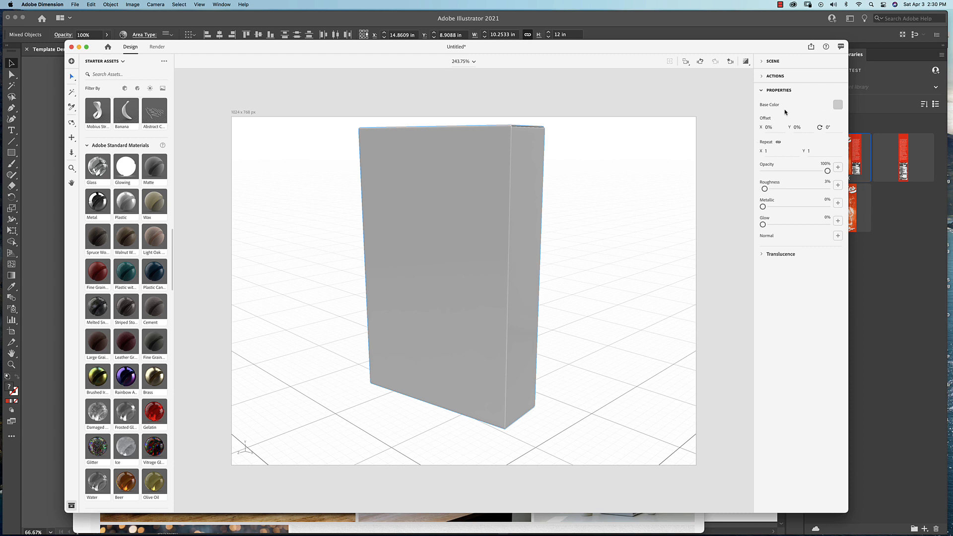
{"action": "left_click", "coordinate": [838, 105]}
{"action": "left_click_drag", "start_coordinate": [733, 110], "coordinate": [733, 95]}
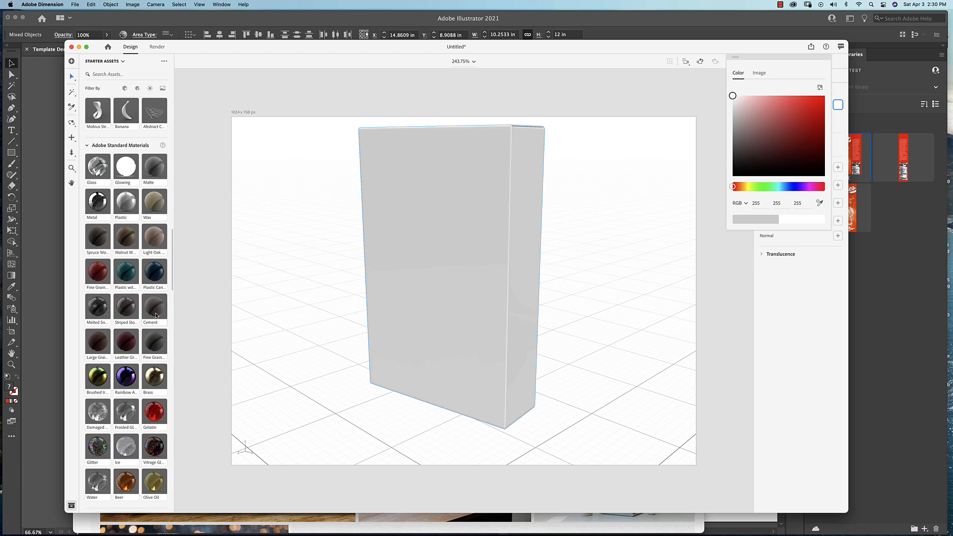
Try the Cardboard Substance material on the box and undo it.
{"action": "scroll", "coordinate": [155, 315], "scroll_direction": "down", "scroll_amount": 3}
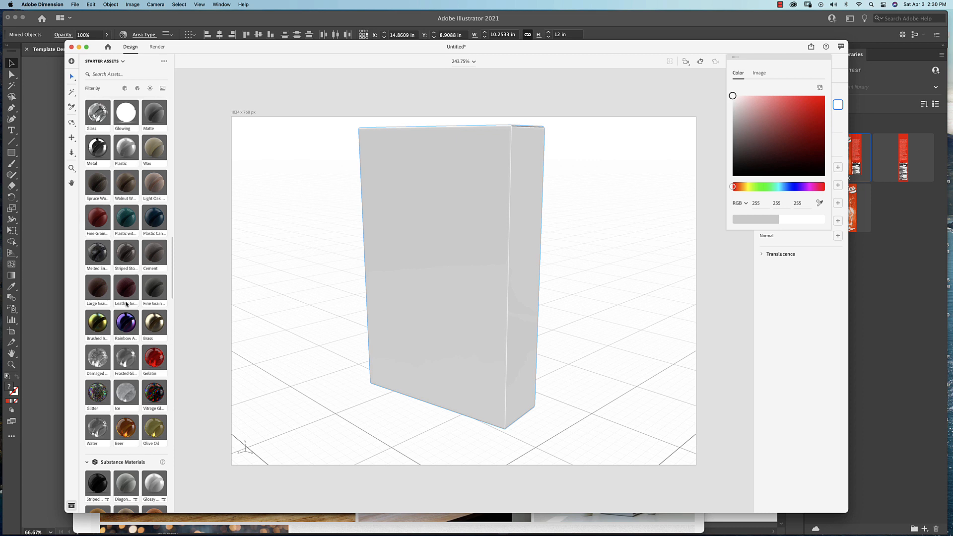
{"action": "scroll", "coordinate": [126, 304], "scroll_direction": "down", "scroll_amount": 10}
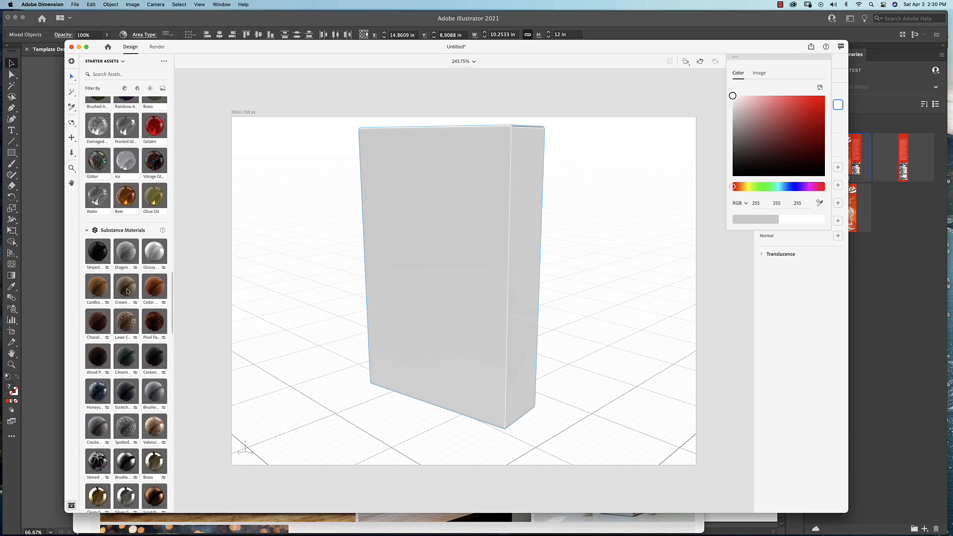
{"action": "left_click", "coordinate": [100, 292]}
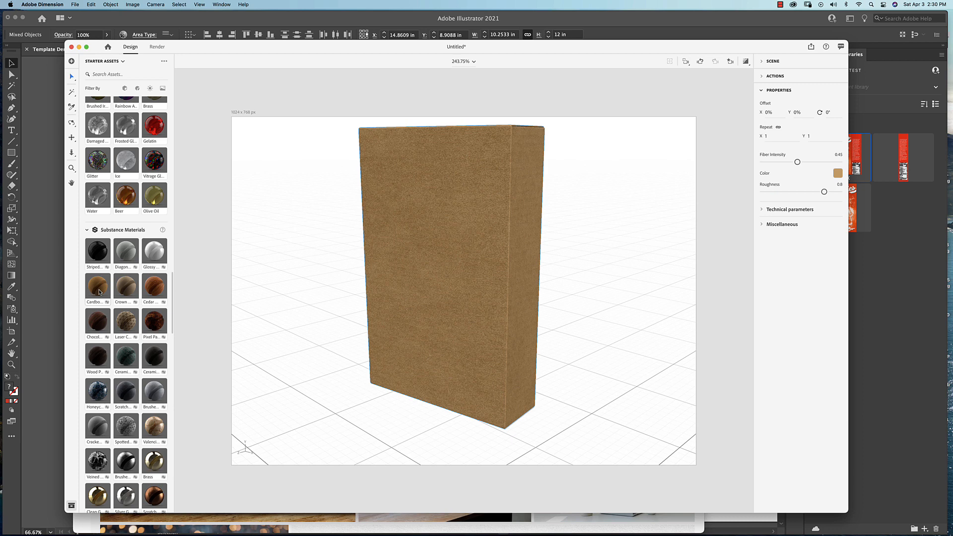
{"action": "key", "text": "super+z"}
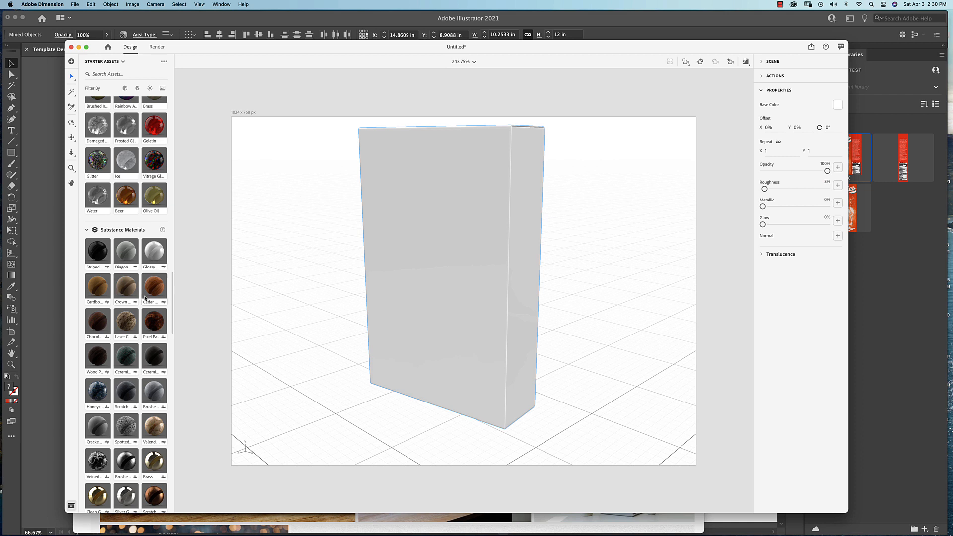
Browse the Substance materials and light presets in the starter assets.
{"action": "scroll", "coordinate": [145, 298], "scroll_direction": "down", "scroll_amount": 3}
{"action": "scroll", "coordinate": [145, 298], "scroll_direction": "down", "scroll_amount": 6}
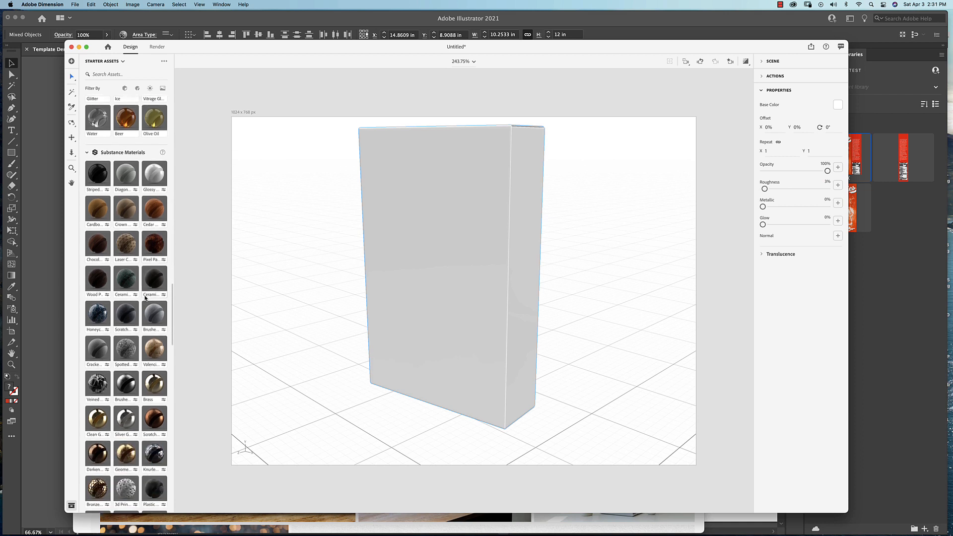
{"action": "scroll", "coordinate": [145, 299], "scroll_direction": "down", "scroll_amount": 8}
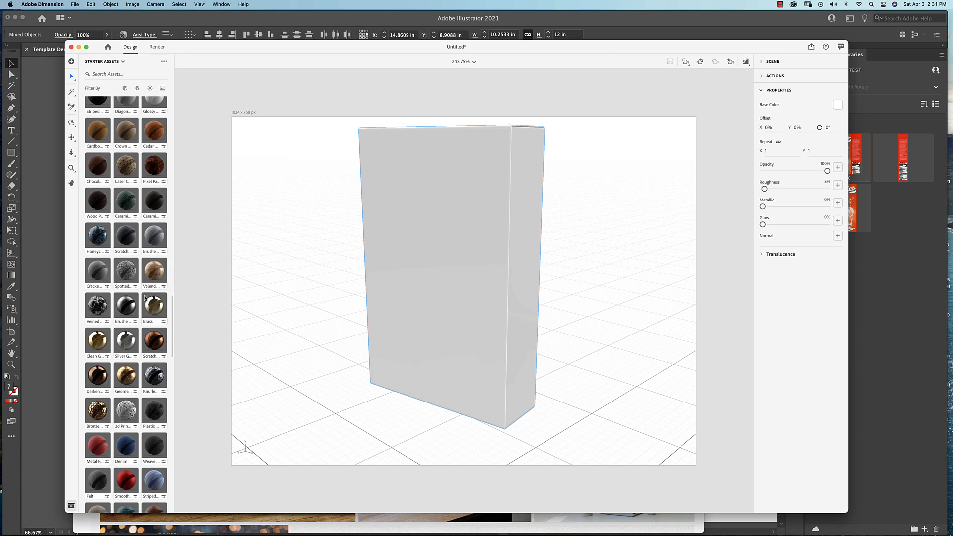
{"action": "scroll", "coordinate": [145, 298], "scroll_direction": "down", "scroll_amount": 10}
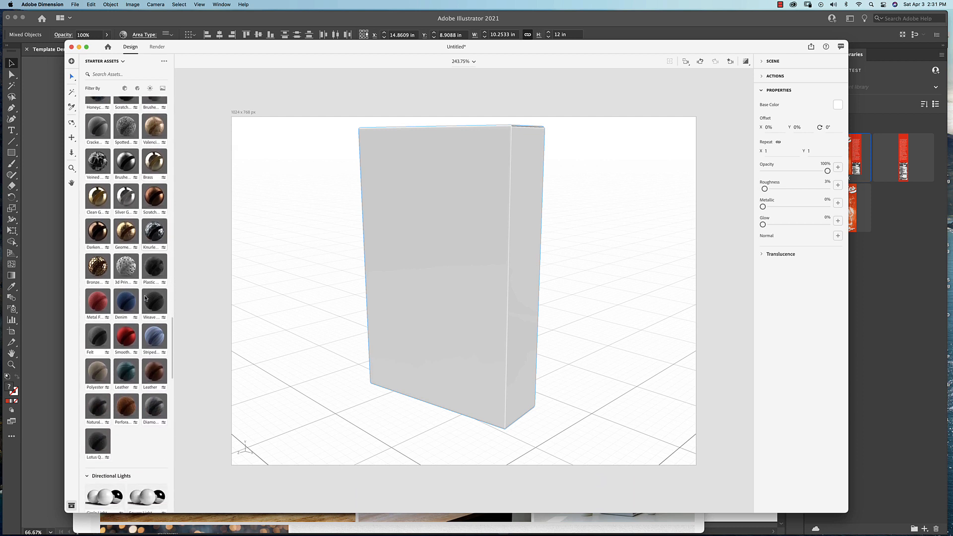
{"action": "scroll", "coordinate": [145, 299], "scroll_direction": "down", "scroll_amount": 1}
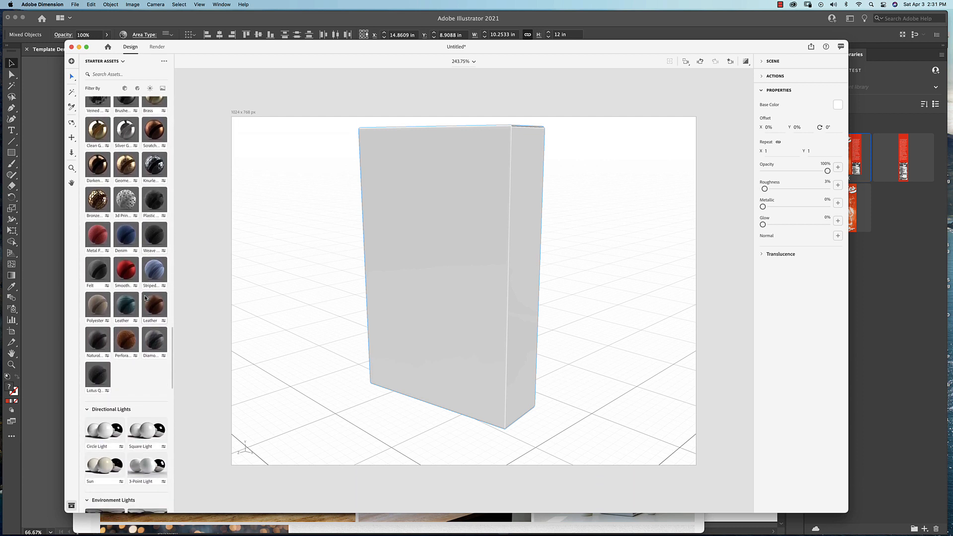
{"action": "scroll", "coordinate": [146, 299], "scroll_direction": "down", "scroll_amount": 3}
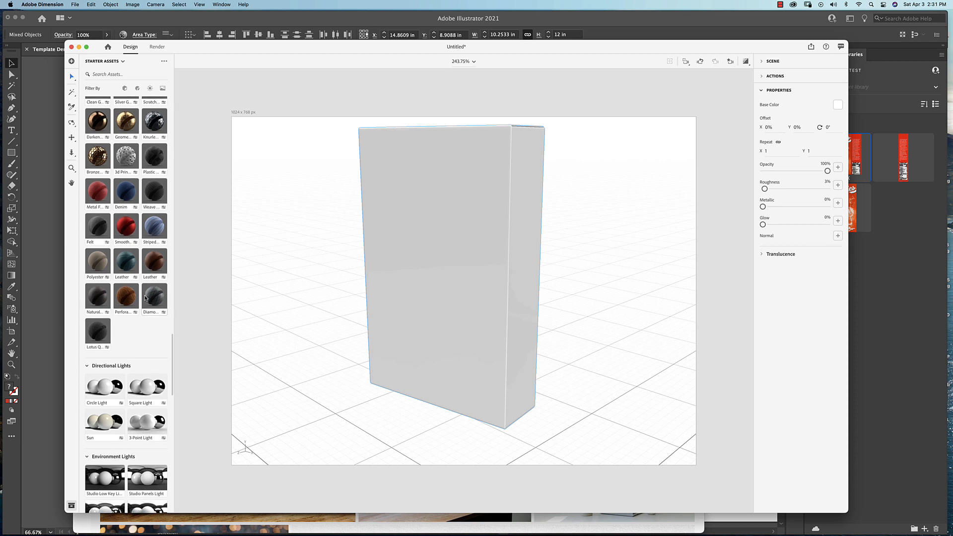
{"action": "scroll", "coordinate": [146, 299], "scroll_direction": "up", "scroll_amount": 8}
{"action": "scroll", "coordinate": [145, 298], "scroll_direction": "up", "scroll_amount": 10}
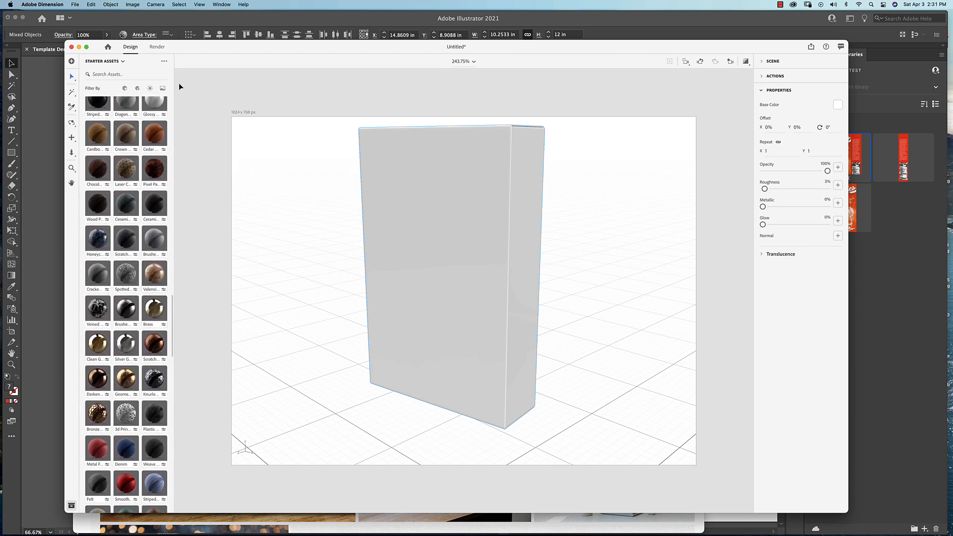
Show the Creative Cloud libraries, check the panel artwork in Illustrator, and open the Dimensions Test library's graphics in Dimension.
{"action": "left_click", "coordinate": [124, 62]}
{"action": "left_click", "coordinate": [100, 87]}
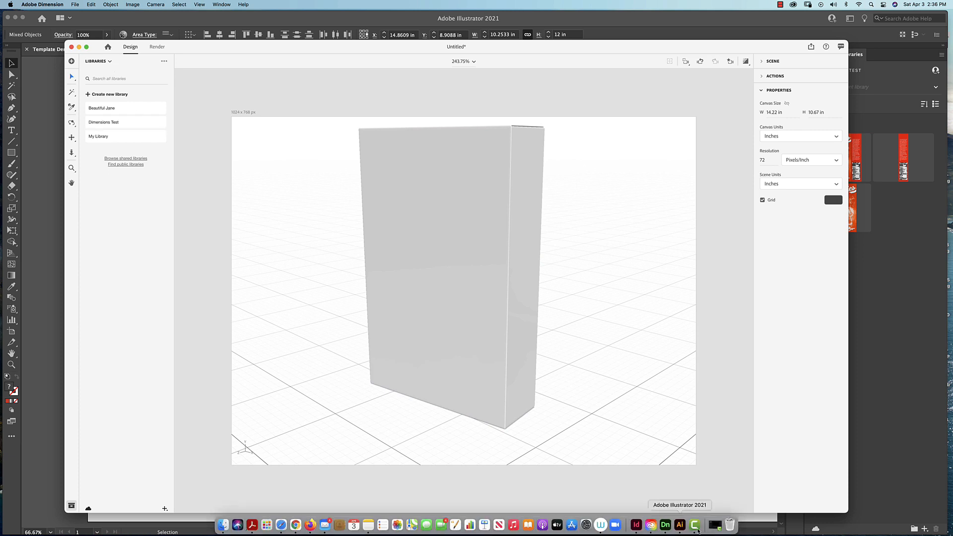
{"action": "left_click", "coordinate": [681, 525]}
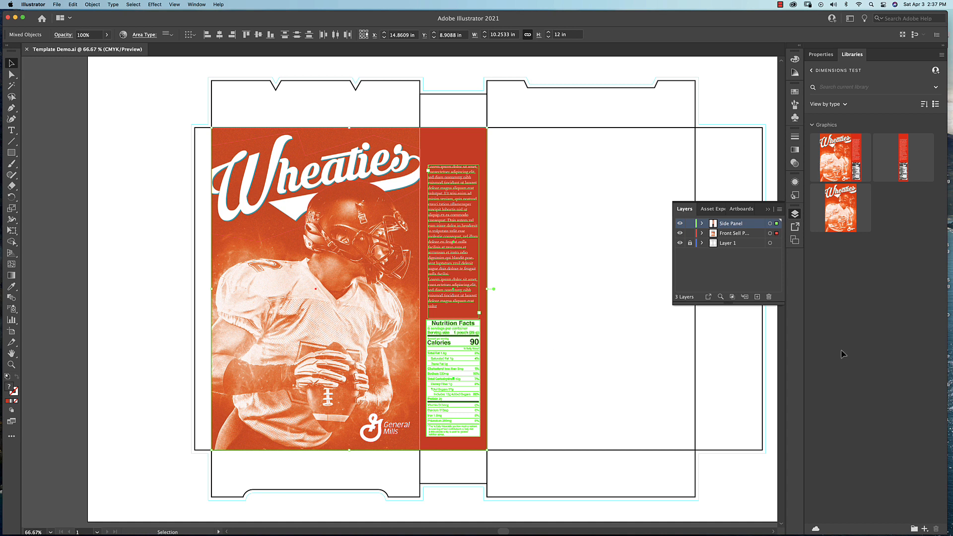
{"action": "mouse_move", "coordinate": [728, 535]}
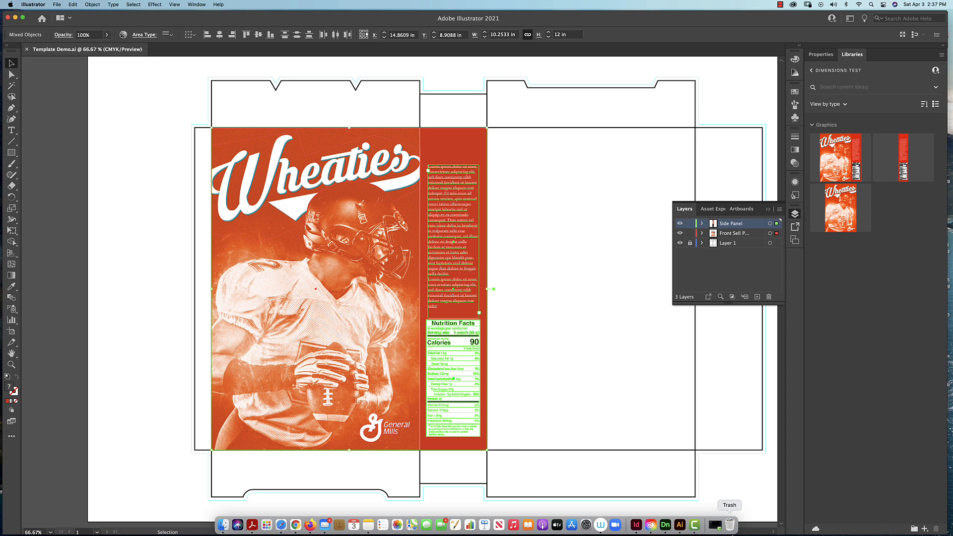
{"action": "left_click", "coordinate": [665, 525]}
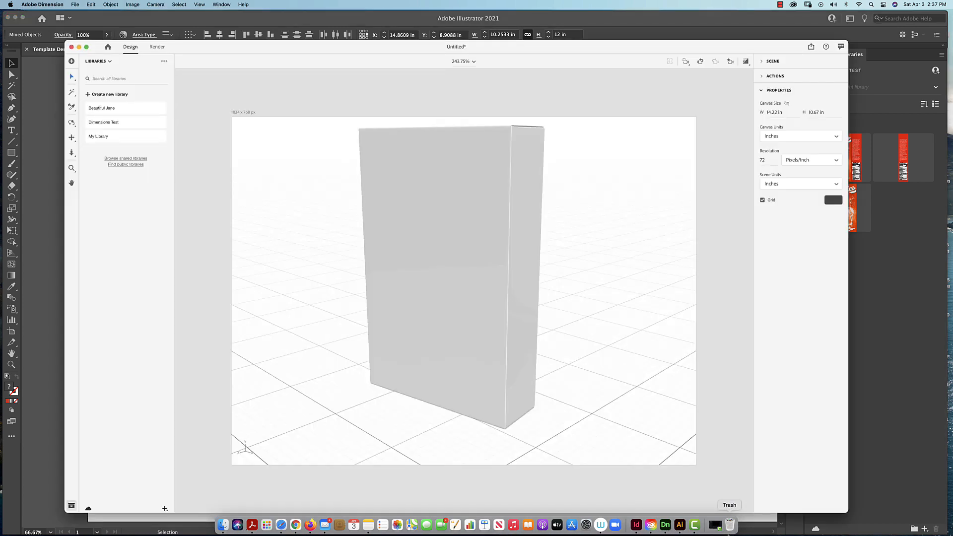
{"action": "left_click", "coordinate": [109, 125]}
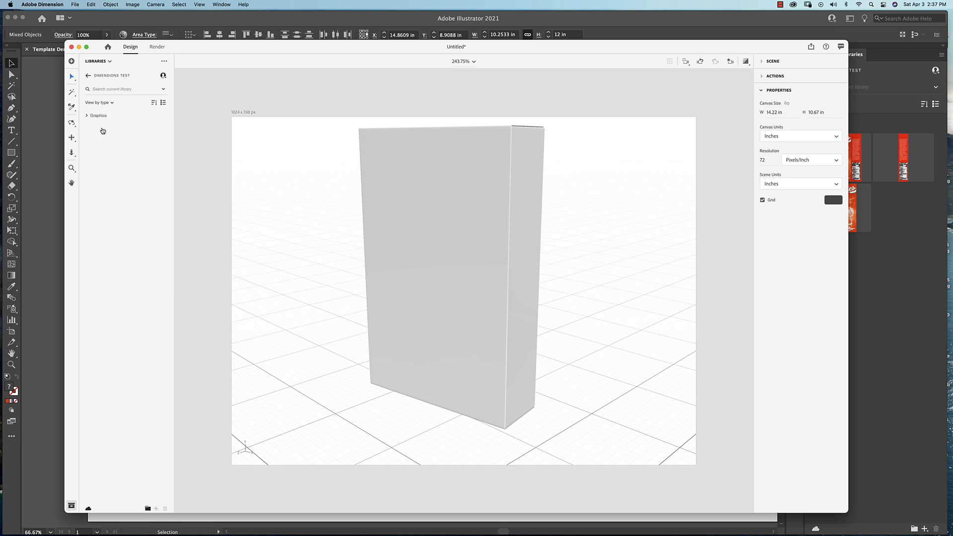
{"action": "left_click", "coordinate": [87, 117]}
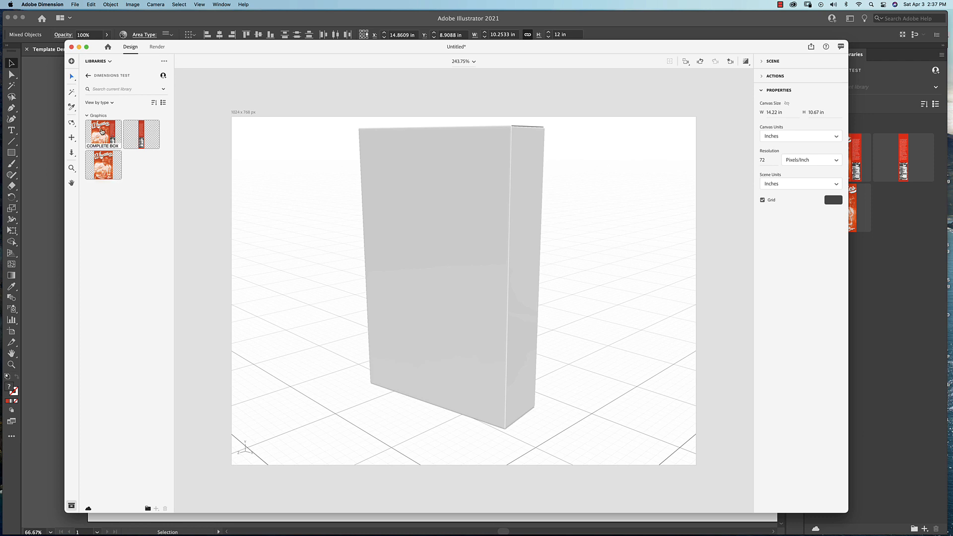
Try the COMPLETE BOX graphic as a decal across the front and side, stretched to about 25.6% by 29.3%, and delete it.
{"action": "left_click_drag", "start_coordinate": [102, 131], "coordinate": [436, 263]}
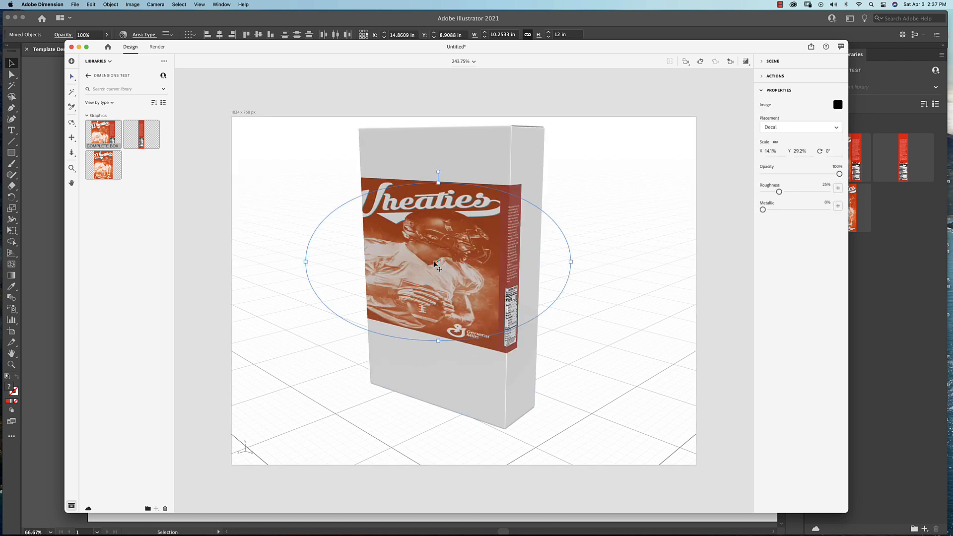
{"action": "left_click_drag", "start_coordinate": [438, 183], "coordinate": [472, 186]}
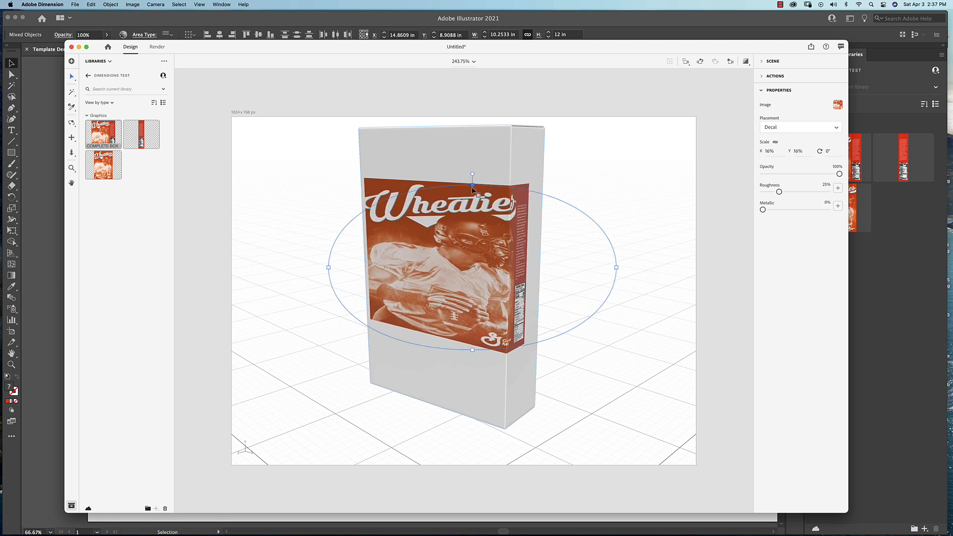
{"action": "left_click_drag", "start_coordinate": [467, 221], "coordinate": [481, 218]}
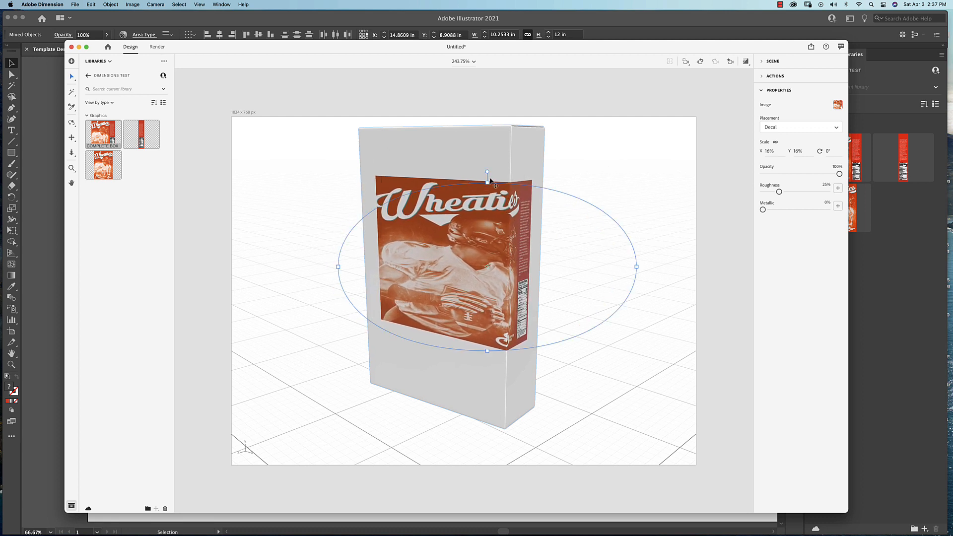
{"action": "left_click_drag", "start_coordinate": [487, 180], "coordinate": [487, 135]}
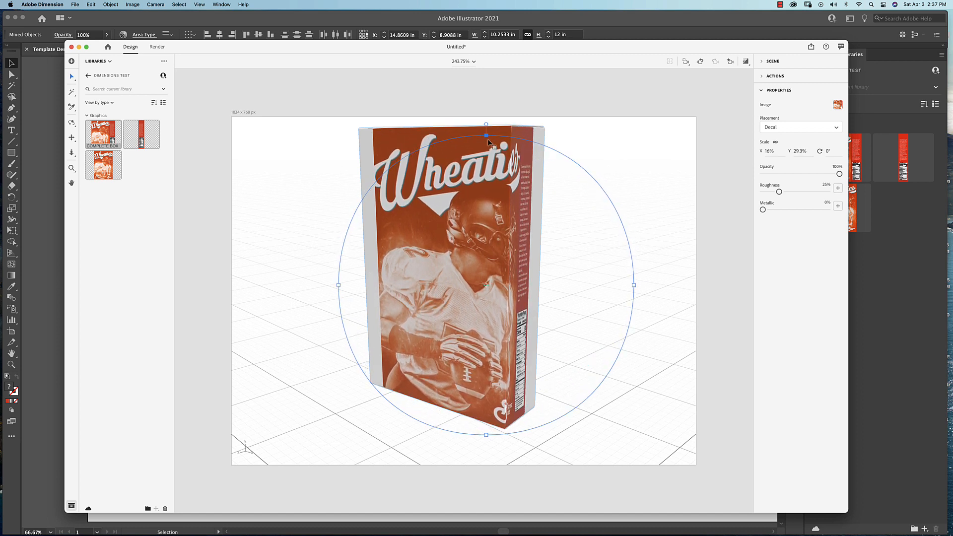
{"action": "left_click_drag", "start_coordinate": [635, 286], "coordinate": [678, 285]}
{"action": "left_click_drag", "start_coordinate": [509, 283], "coordinate": [537, 313]}
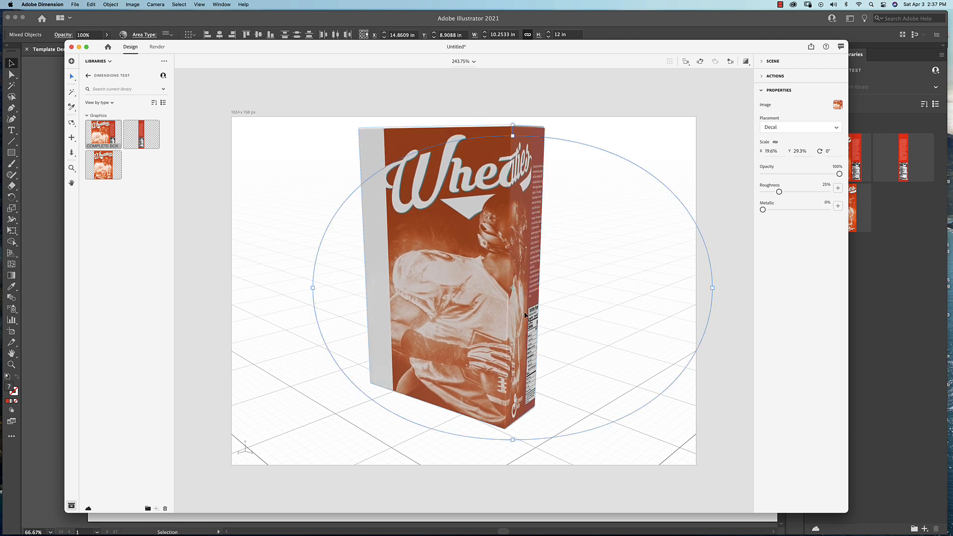
{"action": "left_click_drag", "start_coordinate": [315, 289], "coordinate": [223, 292]}
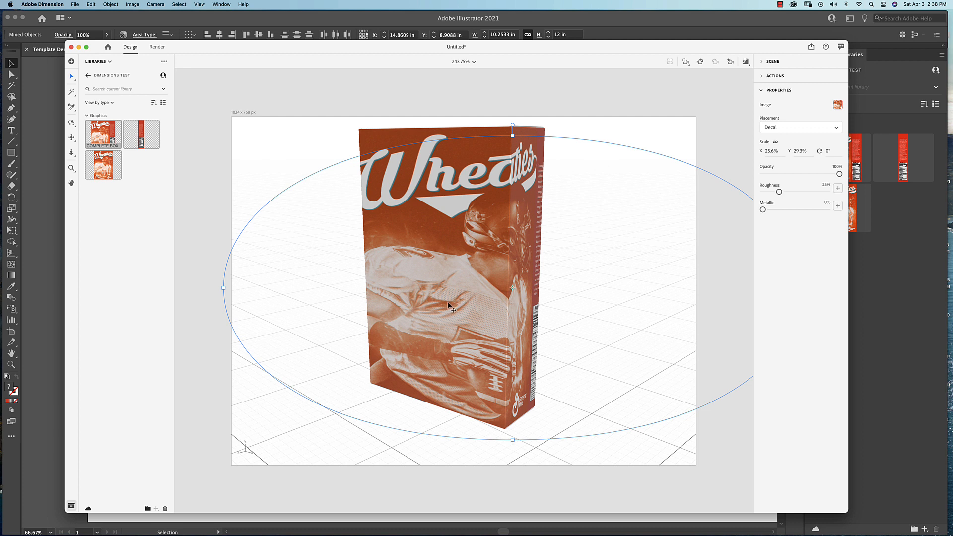
{"action": "key", "text": "Delete"}
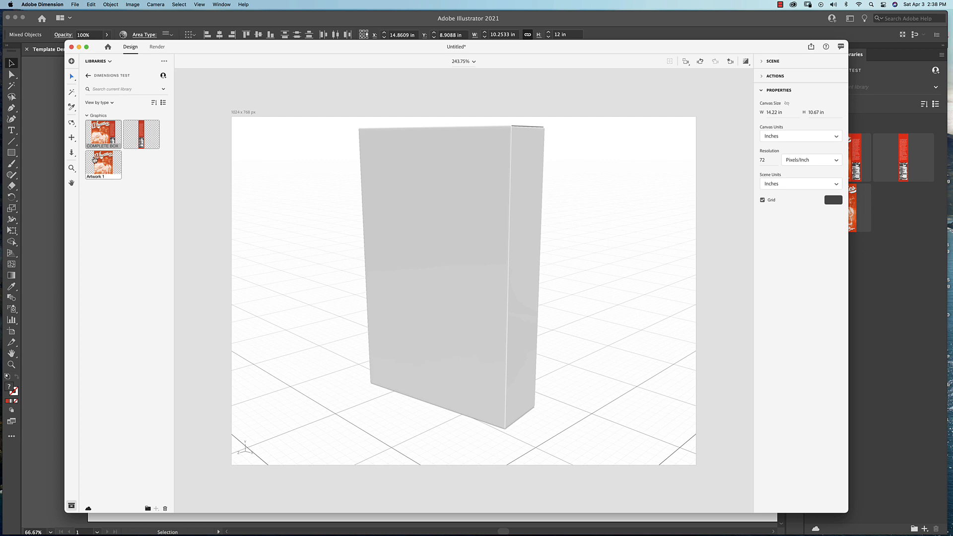
Place the Artwork 1 graphic as a decal on the box's front face and scale it to about 14.5% by 29.4%.
{"action": "left_click_drag", "start_coordinate": [95, 159], "coordinate": [401, 215]}
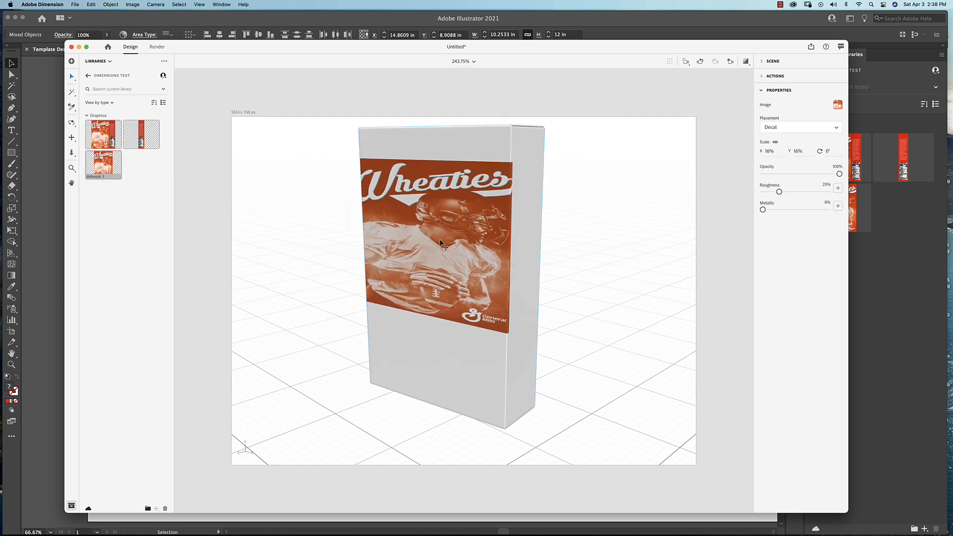
{"action": "mouse_move", "coordinate": [440, 241]}
{"action": "left_mouse_down"}
{"action": "mouse_move", "coordinate": [442, 269]}
{"action": "mouse_move", "coordinate": [466, 247]}
{"action": "mouse_move", "coordinate": [443, 245]}
{"action": "left_mouse_up"}
{"action": "left_click_drag", "start_coordinate": [428, 196], "coordinate": [445, 158]}
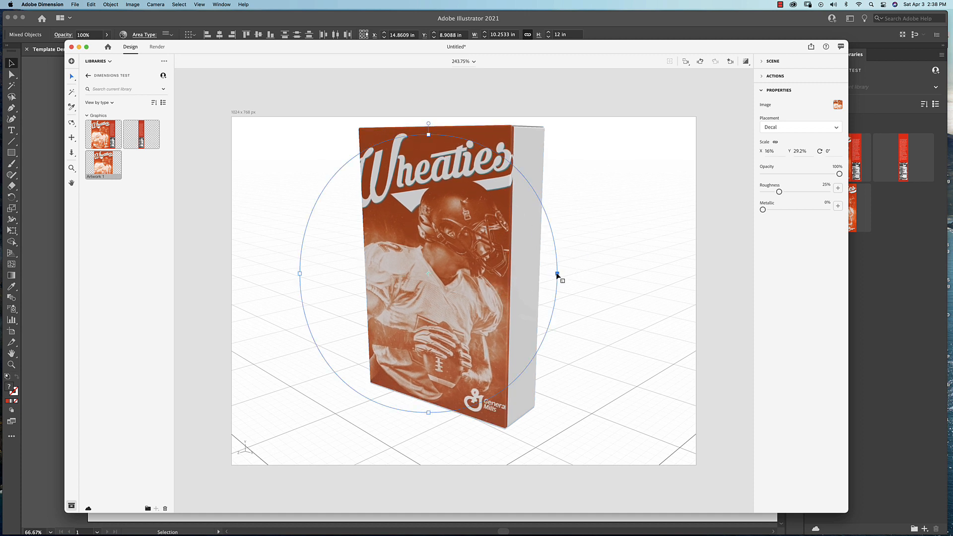
{"action": "left_click_drag", "start_coordinate": [557, 274], "coordinate": [544, 274]}
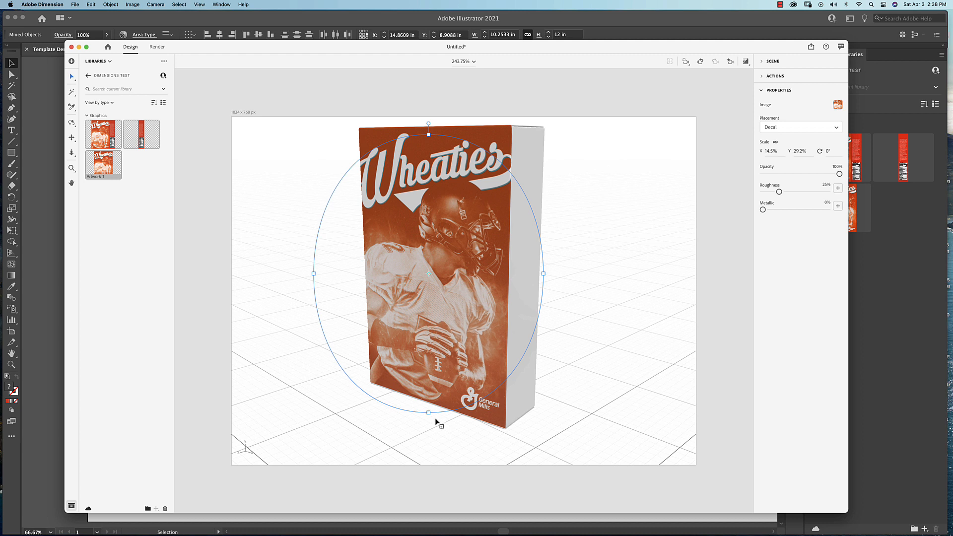
{"action": "left_click_drag", "start_coordinate": [429, 415], "coordinate": [429, 416]}
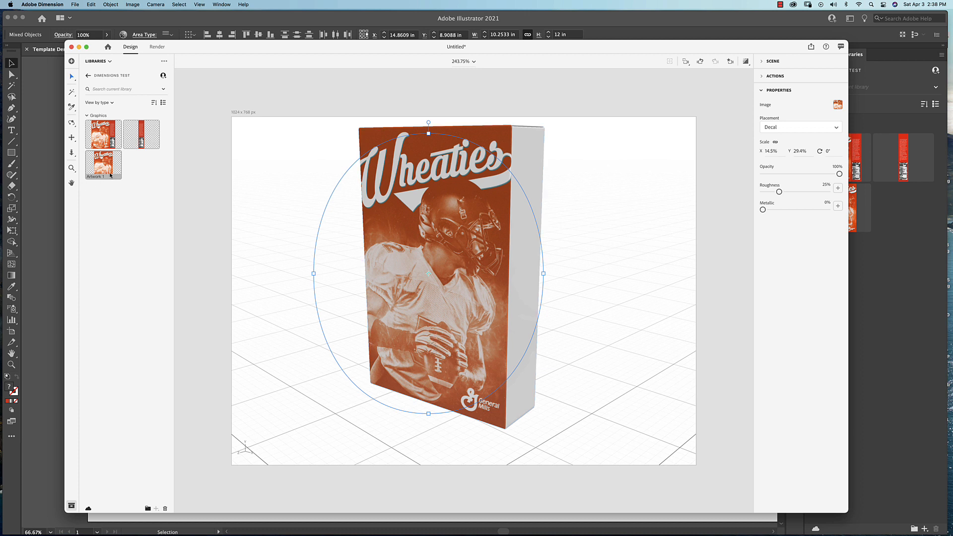
Place the Artwork 2 graphic as a decal on the box's narrow side, scaled to about 36.8% by 29.1% and aligned with its upper edge.
{"action": "left_click_drag", "start_coordinate": [142, 130], "coordinate": [529, 182]}
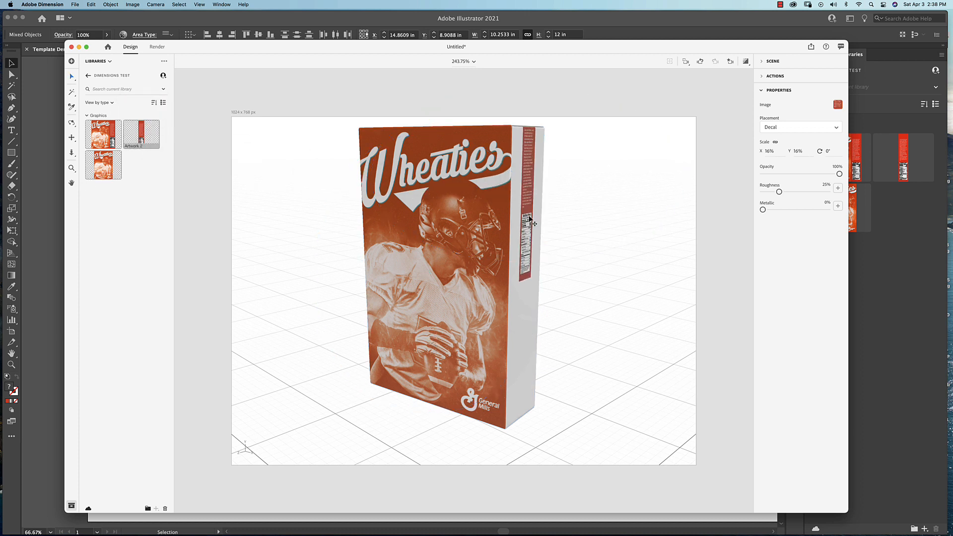
{"action": "left_click_drag", "start_coordinate": [529, 219], "coordinate": [527, 294]}
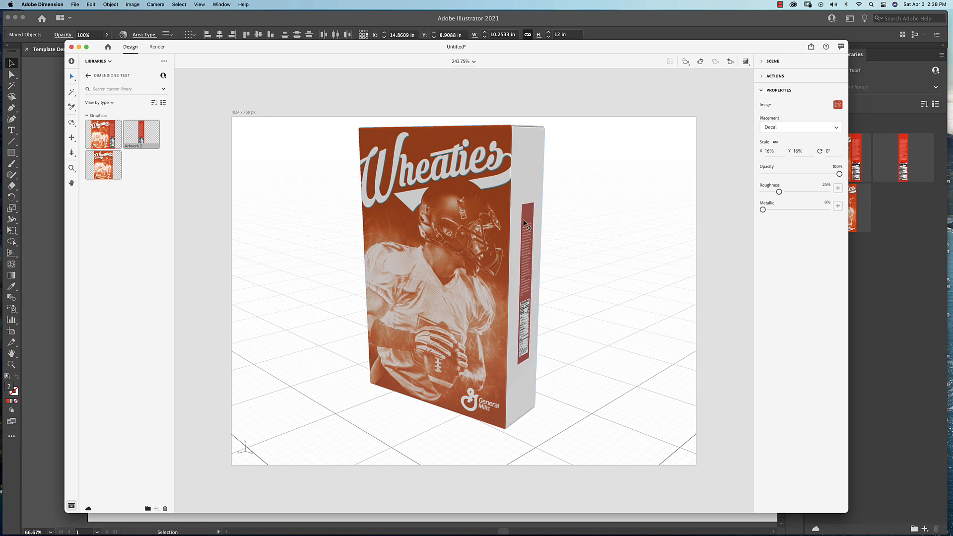
{"action": "left_click_drag", "start_coordinate": [527, 203], "coordinate": [525, 140]}
{"action": "left_click_drag", "start_coordinate": [525, 133], "coordinate": [525, 141]}
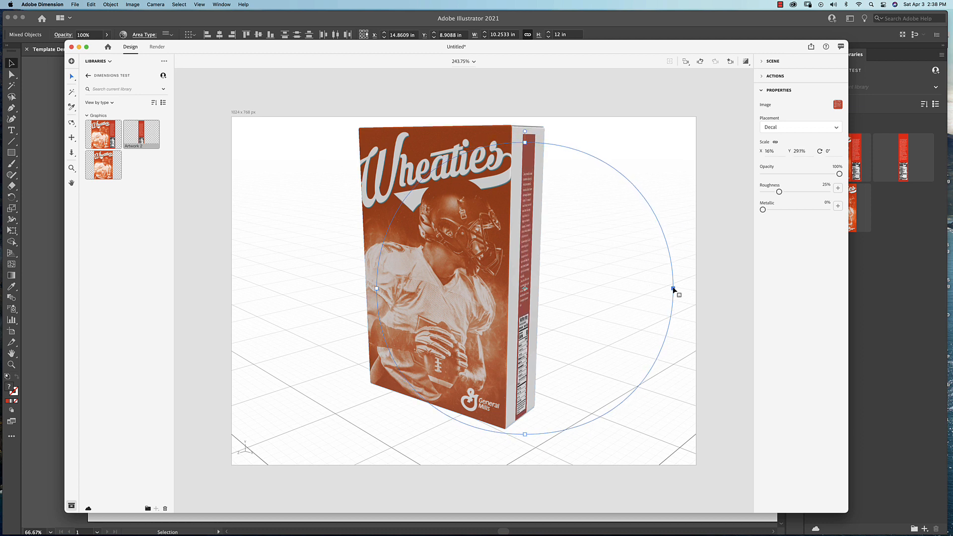
{"action": "left_click_drag", "start_coordinate": [673, 288], "coordinate": [862, 263]}
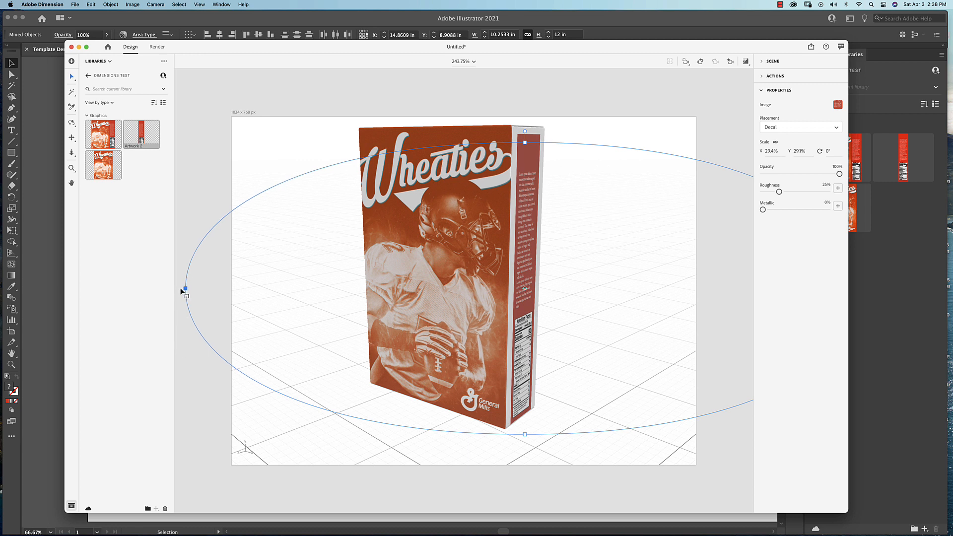
{"action": "left_click_drag", "start_coordinate": [185, 288], "coordinate": [43, 304]}
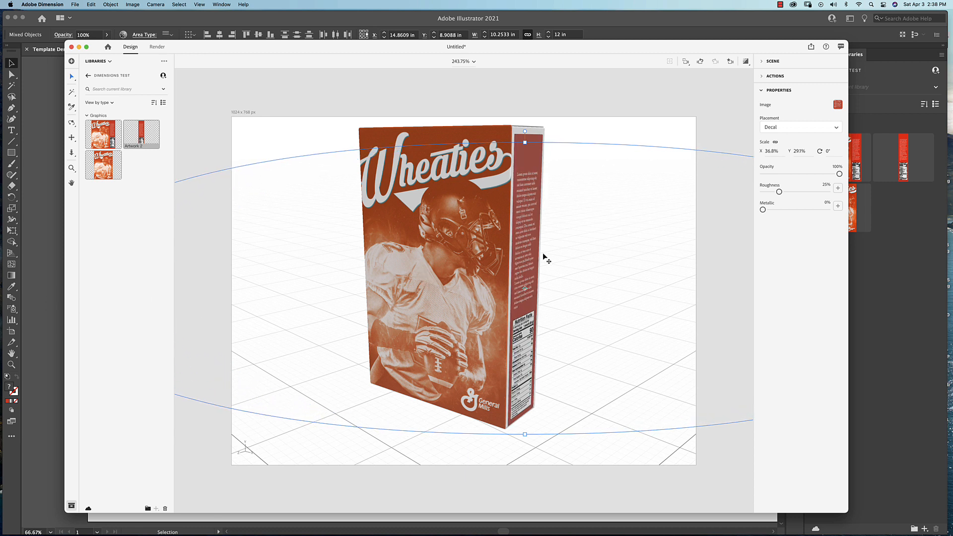
{"action": "left_click", "coordinate": [522, 263]}
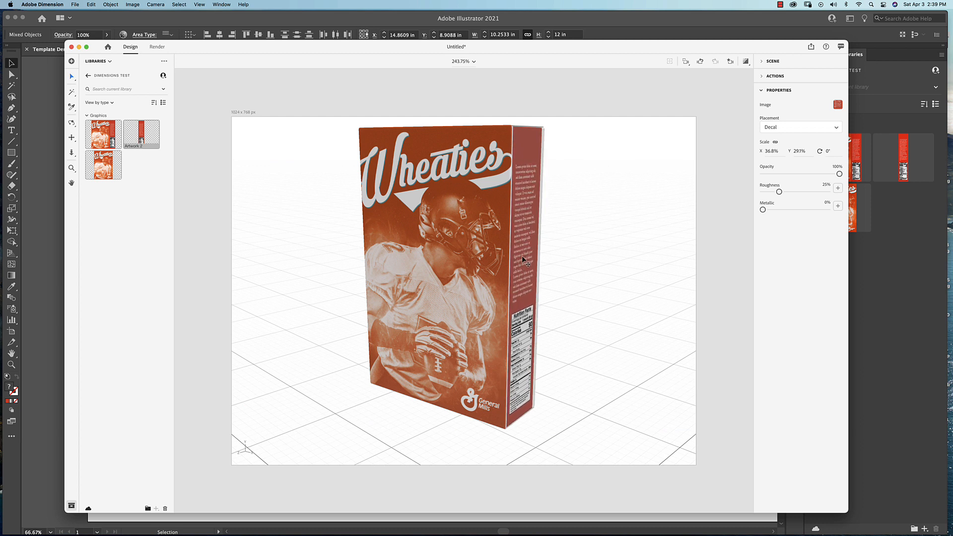
{"action": "left_click", "coordinate": [524, 259]}
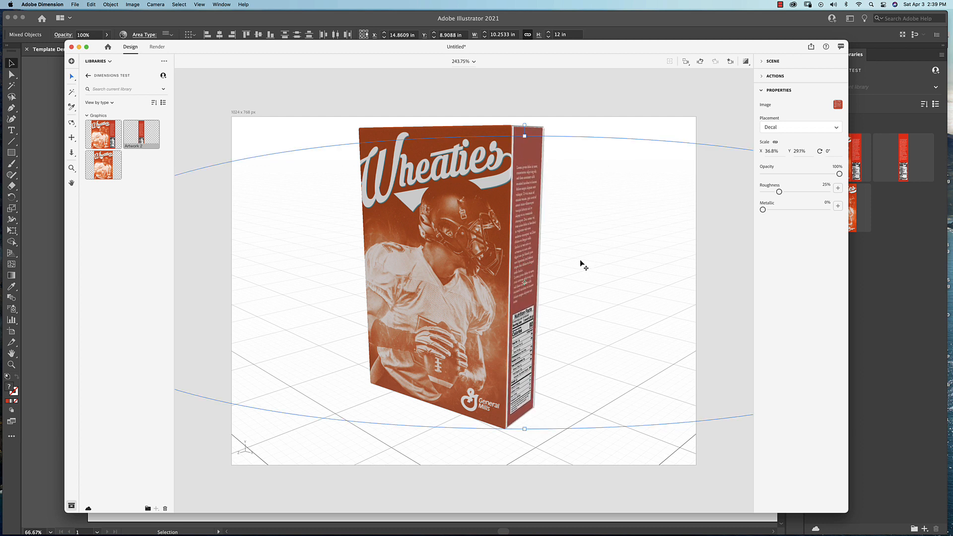
Widen the side-panel decal to a horizontal scale of about 41.3% to cover the narrow side.
{"action": "key", "text": "super+minus"}
{"action": "key", "text": "super+minus"}
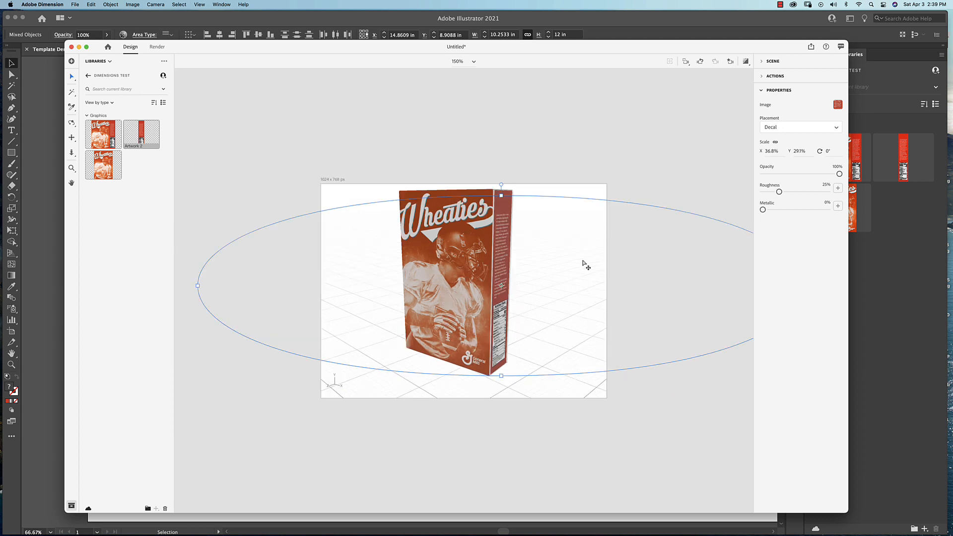
{"action": "left_click_drag", "start_coordinate": [197, 286], "coordinate": [135, 290]}
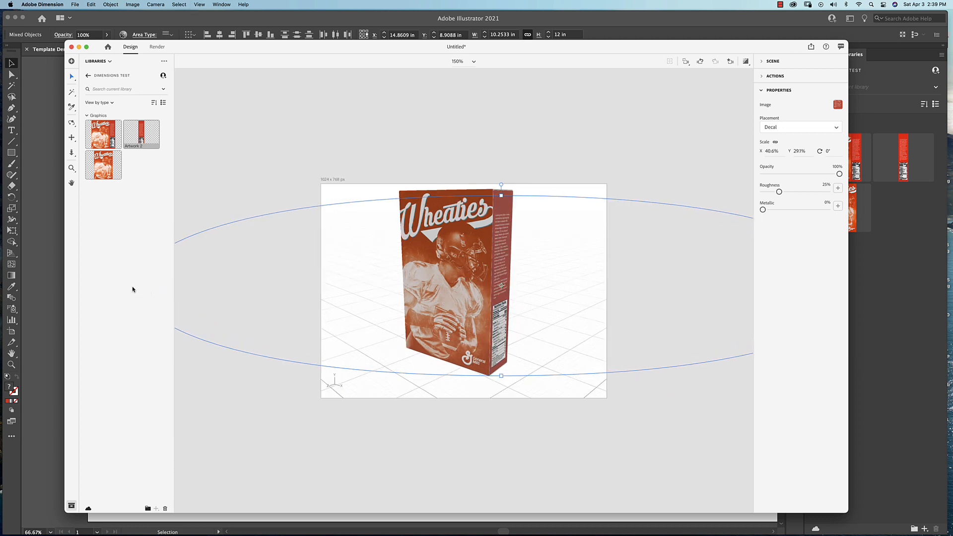
{"action": "key", "text": "super+equal"}
{"action": "key", "text": "super+equal"}
{"action": "key", "text": "super+equal"}
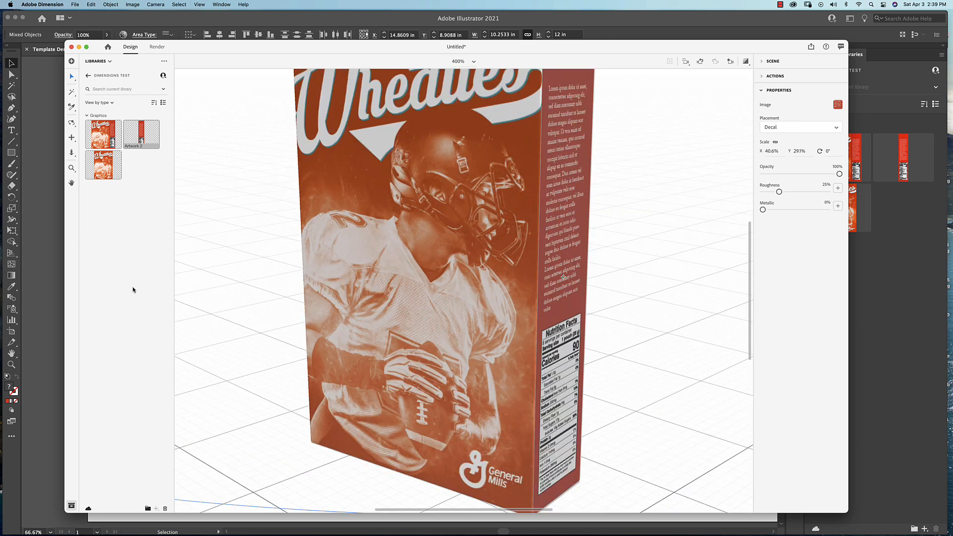
{"action": "key", "text": "super+minus"}
{"action": "key", "text": "super+minus"}
{"action": "key", "text": "super+minus"}
{"action": "key", "text": "super+minus"}
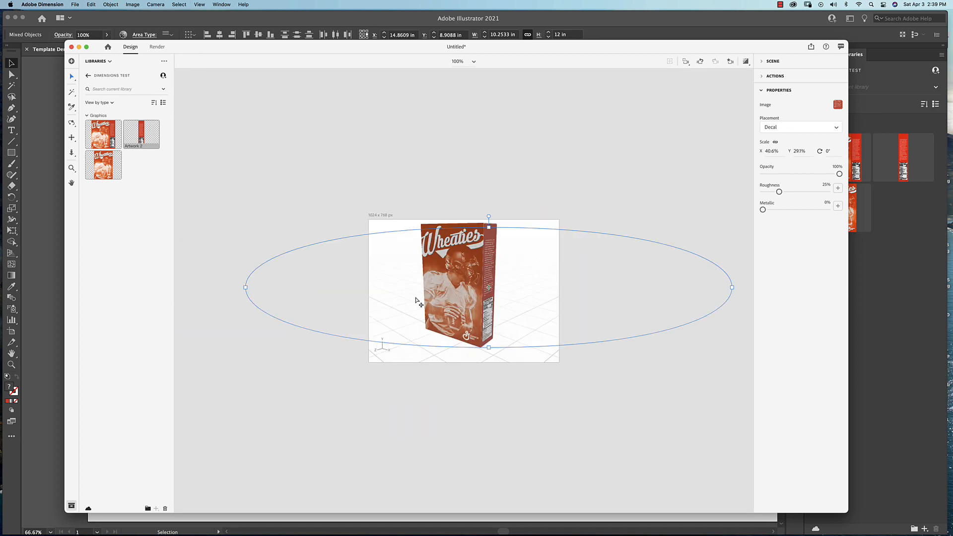
{"action": "left_click_drag", "start_coordinate": [732, 286], "coordinate": [741, 288]}
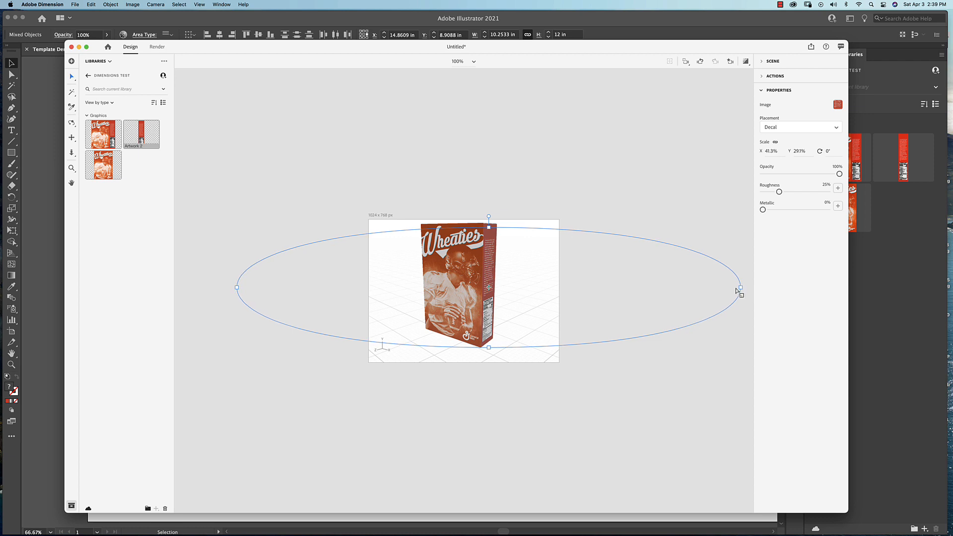
Stretch the side-panel decal slightly to a vertical scale of about 29.5% so it reaches the box's upper edge.
{"action": "key", "text": "super+equal"}
{"action": "key", "text": "super+equal"}
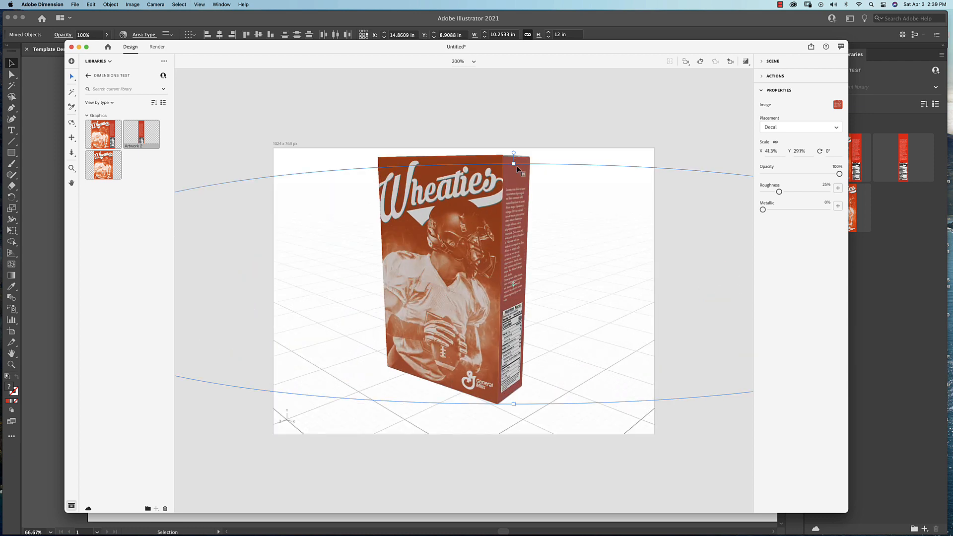
{"action": "left_click_drag", "start_coordinate": [513, 160], "coordinate": [513, 159]}
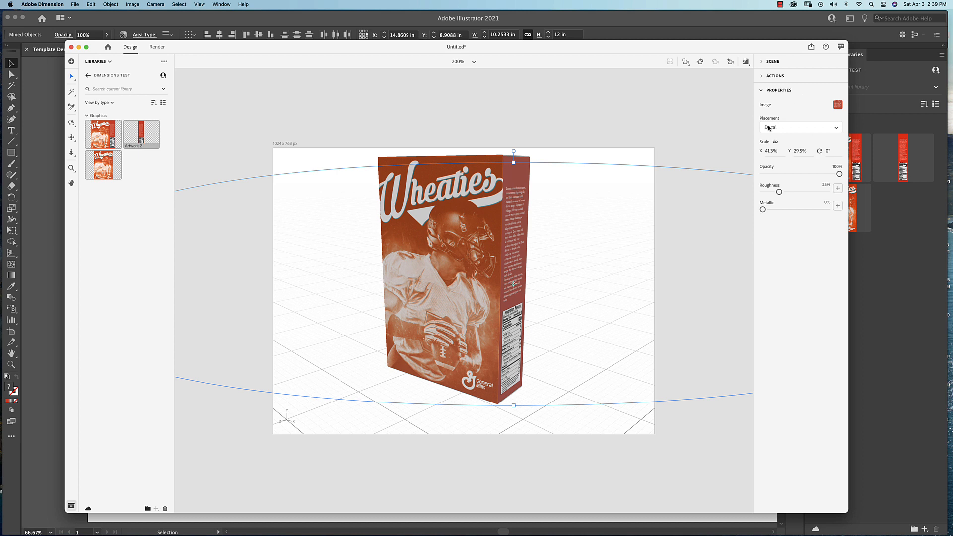
Show the box's graphic and material layers and the available actions, and check the side-panel decal's placement options.
{"action": "left_click", "coordinate": [763, 92]}
{"action": "left_click", "coordinate": [763, 93]}
{"action": "left_click", "coordinate": [762, 77]}
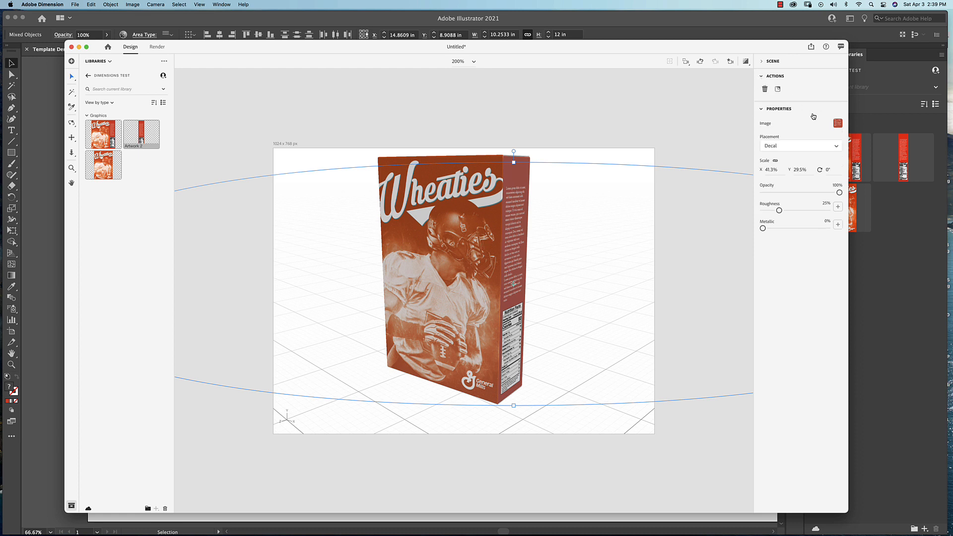
{"action": "left_click", "coordinate": [763, 65]}
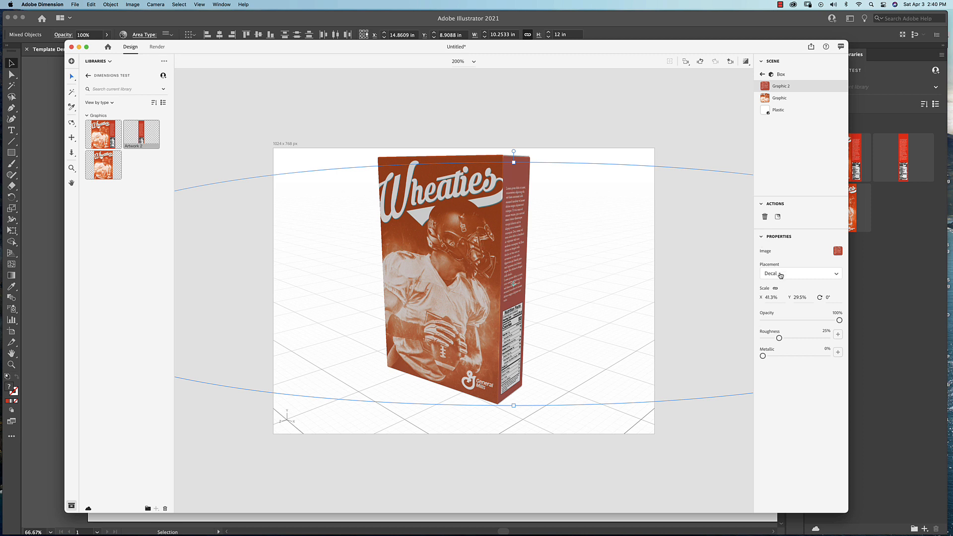
{"action": "left_click", "coordinate": [835, 278]}
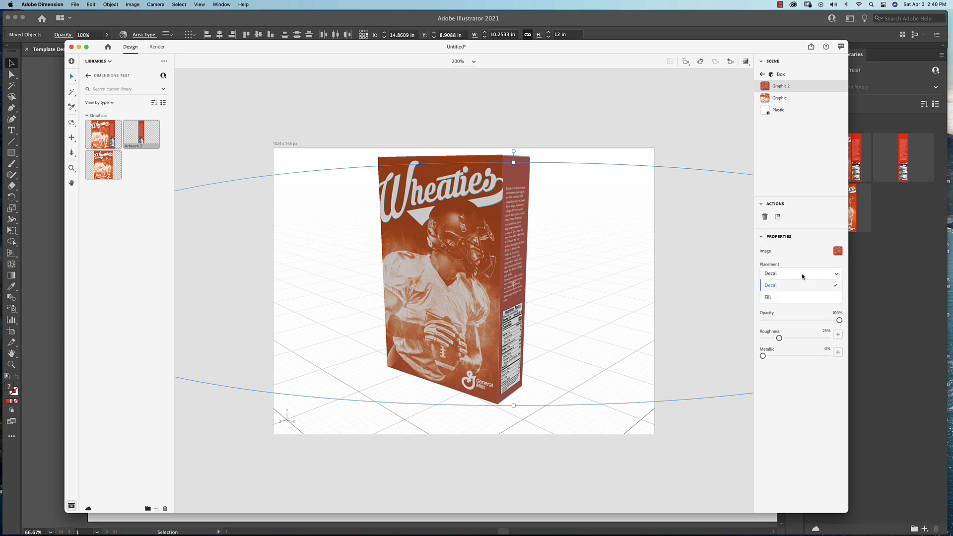
{"action": "left_click", "coordinate": [835, 278]}
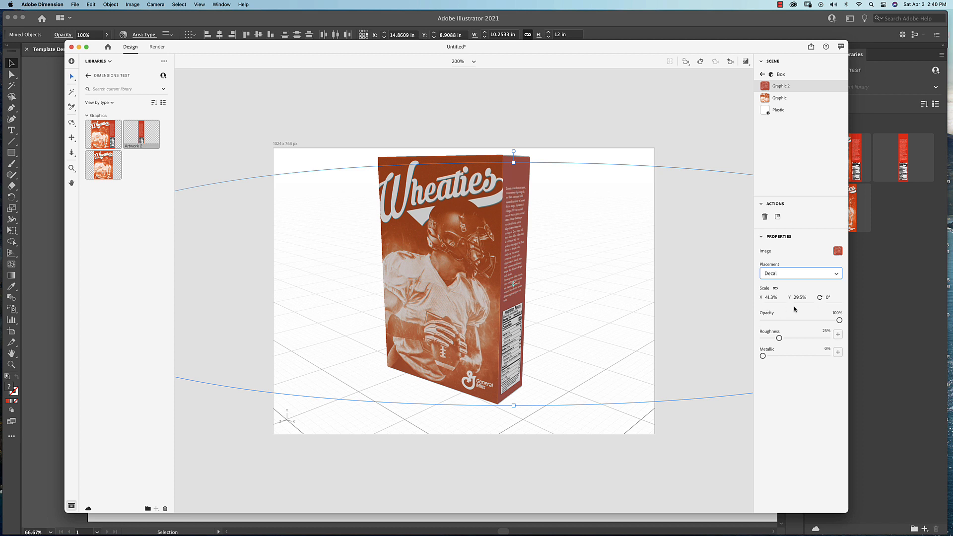
Set the side-panel decal's roughness to about 20% and its metallic value to about 22%, leaving the opacity at 100%.
{"action": "left_click_drag", "start_coordinate": [839, 320], "coordinate": [866, 323]}
{"action": "mouse_move", "coordinate": [779, 339]}
{"action": "left_mouse_down"}
{"action": "mouse_move", "coordinate": [829, 339]}
{"action": "mouse_move", "coordinate": [776, 339]}
{"action": "mouse_move", "coordinate": [827, 355]}
{"action": "mouse_move", "coordinate": [770, 355]}
{"action": "mouse_move", "coordinate": [777, 358]}
{"action": "left_mouse_up"}
{"action": "key", "text": "super+z"}
{"action": "key", "text": "super+z"}
{"action": "key", "text": "super+shift+z"}
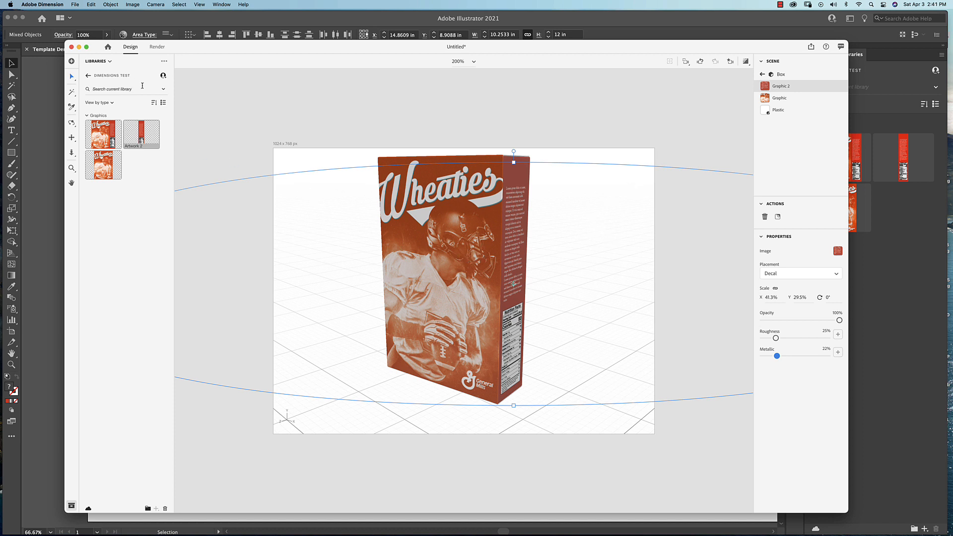
Switch to the starter assets, and turn the box to 10° about Y and move it to about X -1.2 in, Z 0 in.
{"action": "left_click", "coordinate": [110, 61]}
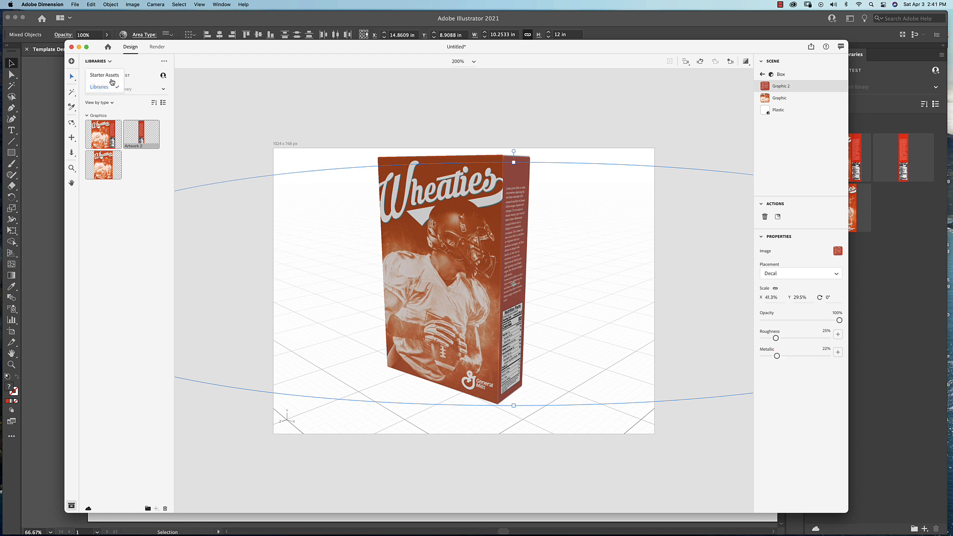
{"action": "left_click", "coordinate": [110, 75]}
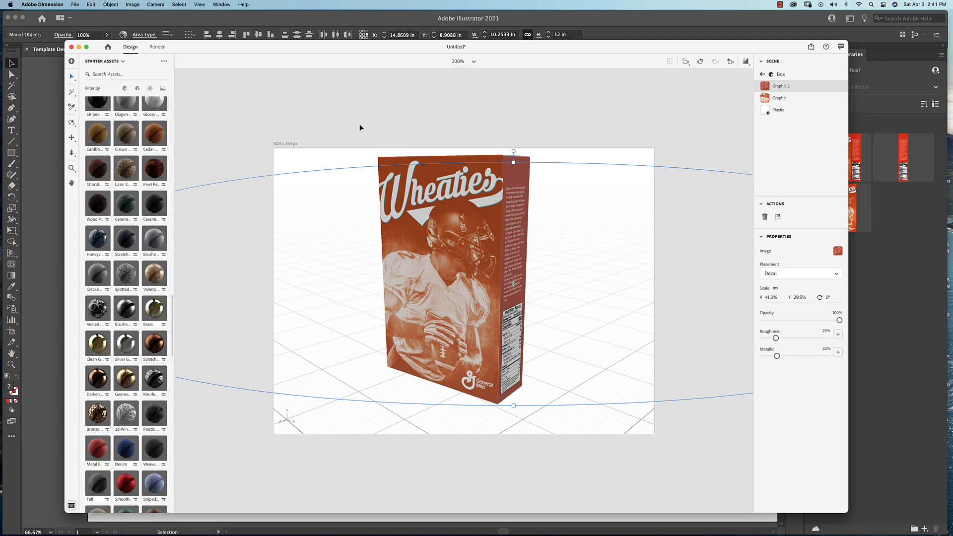
{"action": "left_click", "coordinate": [383, 127]}
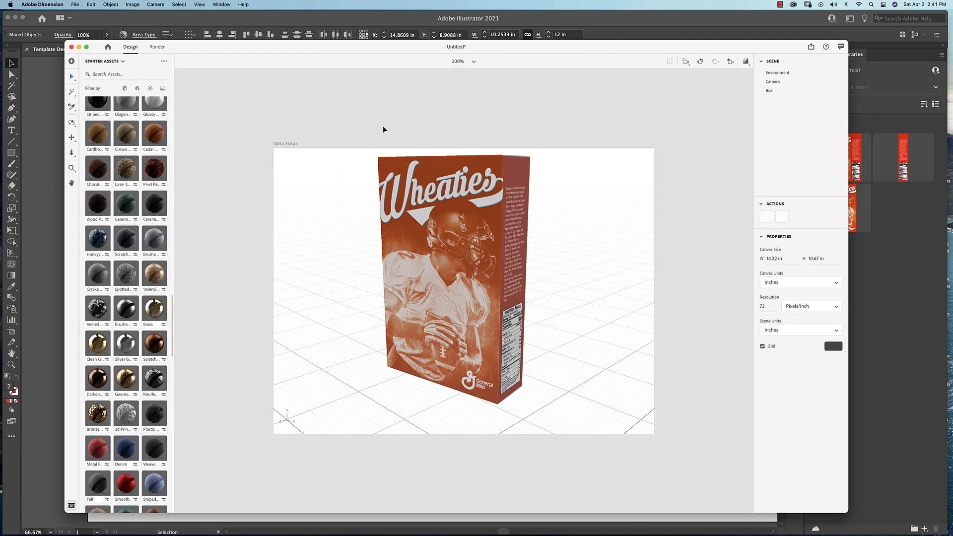
{"action": "left_click", "coordinate": [769, 90]}
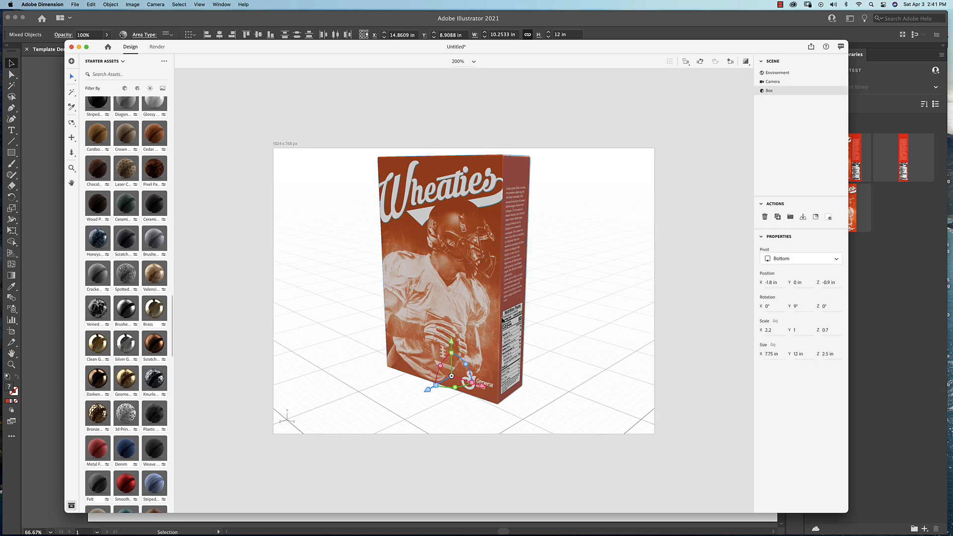
{"action": "mouse_move", "coordinate": [455, 389]}
{"action": "left_mouse_down"}
{"action": "mouse_move", "coordinate": [436, 392]}
{"action": "mouse_move", "coordinate": [472, 389]}
{"action": "mouse_move", "coordinate": [454, 392]}
{"action": "left_mouse_up"}
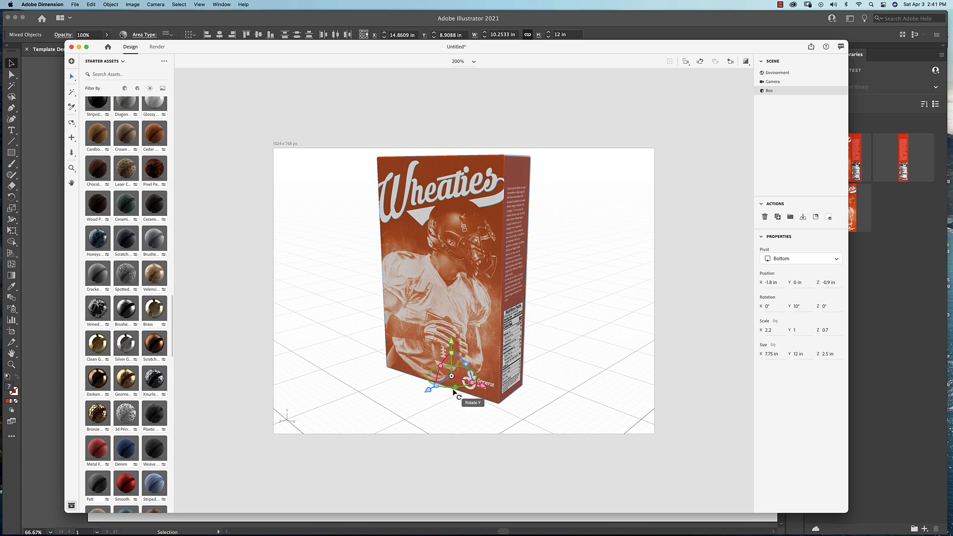
{"action": "mouse_move", "coordinate": [489, 320]}
{"action": "left_mouse_down"}
{"action": "mouse_move", "coordinate": [493, 278]}
{"action": "mouse_move", "coordinate": [482, 320]}
{"action": "left_mouse_up"}
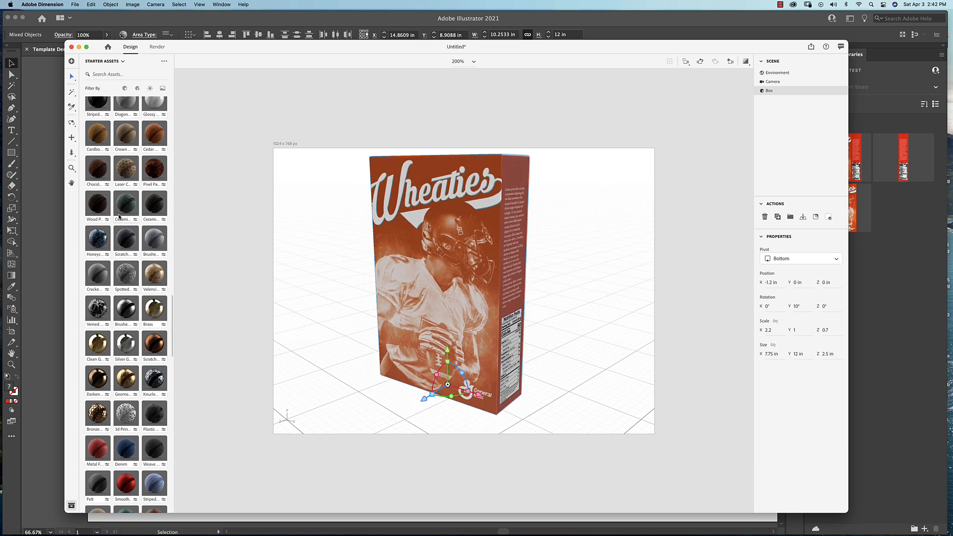
Try the Circle, Square, Sun and 3-Point directional lights on the box scene.
{"action": "scroll", "coordinate": [119, 217], "scroll_direction": "down", "scroll_amount": 10}
{"action": "scroll", "coordinate": [120, 217], "scroll_direction": "down", "scroll_amount": 4}
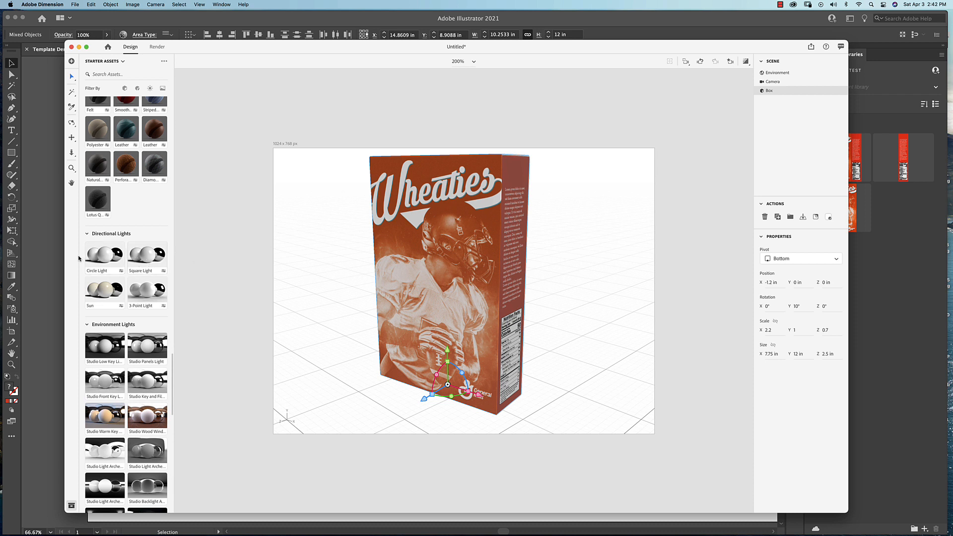
{"action": "left_click", "coordinate": [106, 258]}
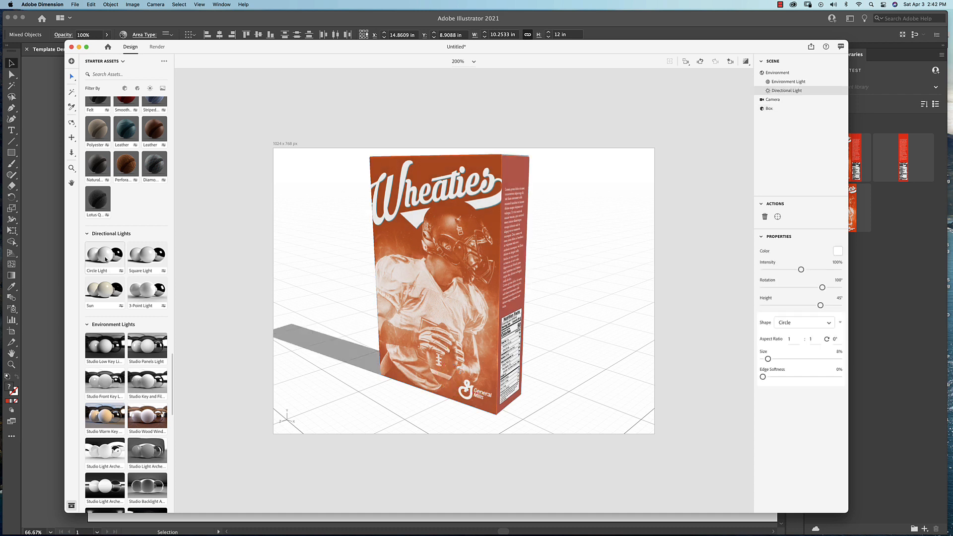
{"action": "left_click", "coordinate": [150, 262]}
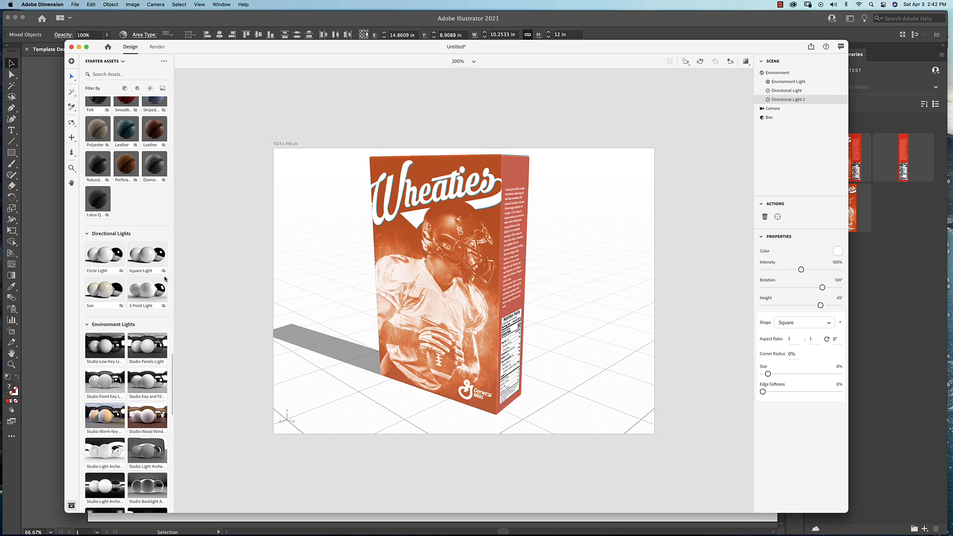
{"action": "left_click", "coordinate": [107, 291]}
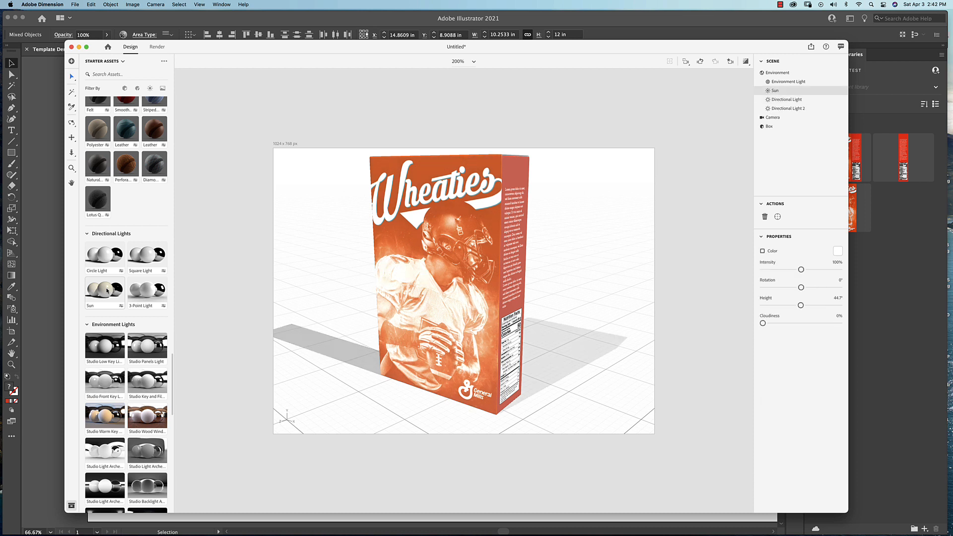
{"action": "left_click", "coordinate": [153, 300]}
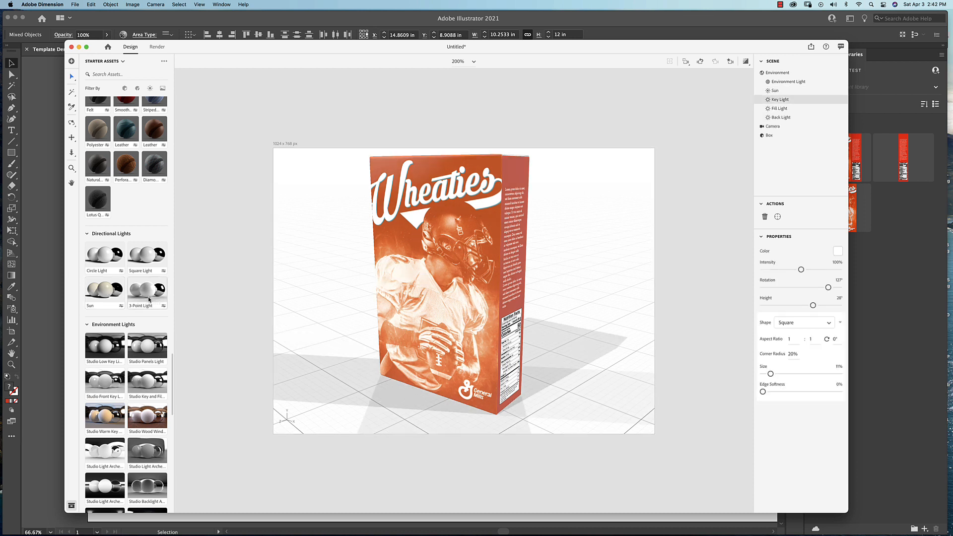
Apply the Sun light again and stack three additional Circle directional lights on the scene.
{"action": "left_click", "coordinate": [111, 297]}
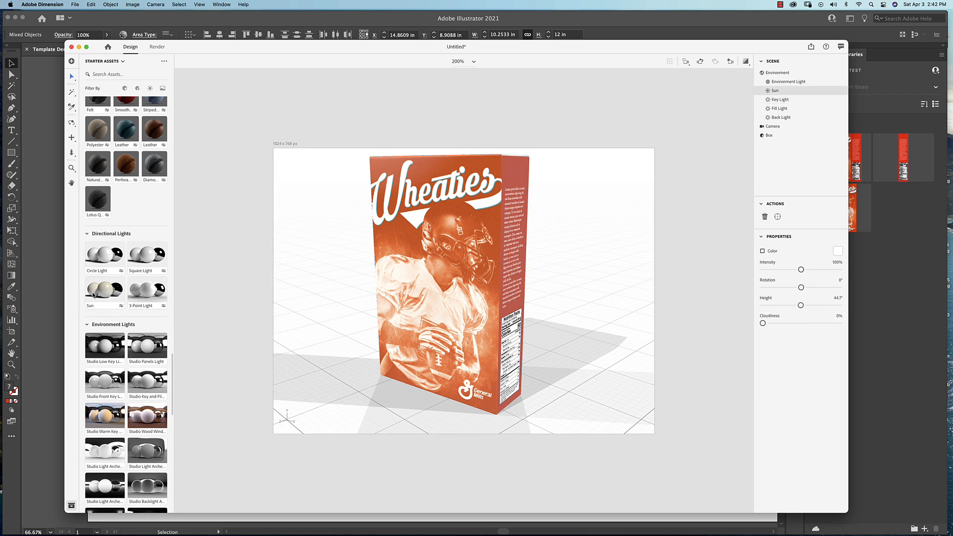
{"action": "left_click", "coordinate": [96, 256]}
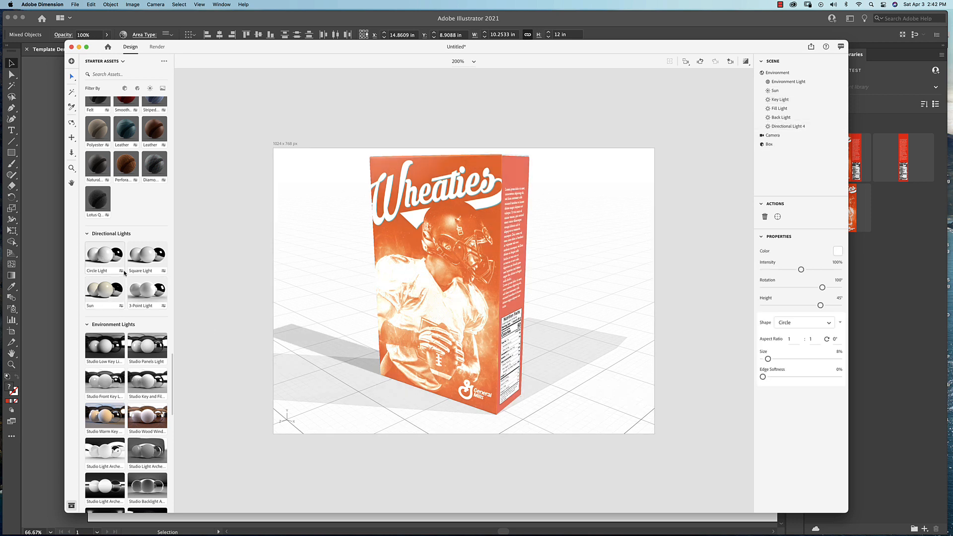
{"action": "left_click", "coordinate": [117, 260]}
{"action": "left_click", "coordinate": [118, 263]}
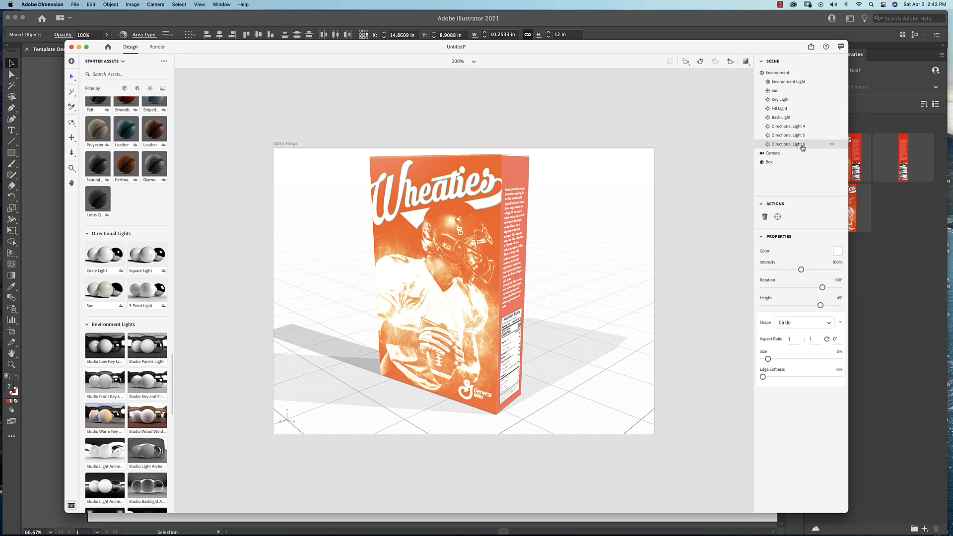
Delete the three stacked Circle directional lights from the scene's environment.
{"action": "key", "text": "Delete"}
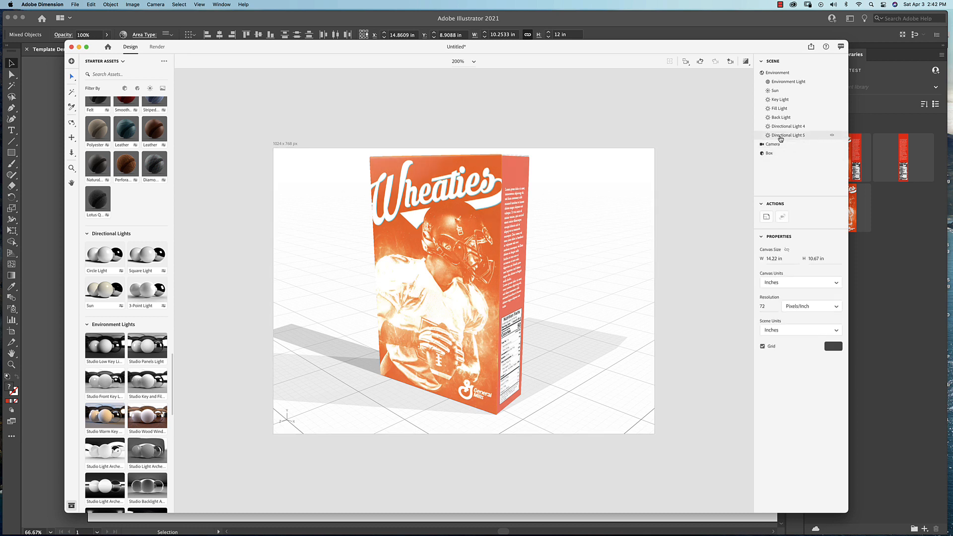
{"action": "left_click", "coordinate": [782, 136]}
{"action": "key", "text": "Delete"}
{"action": "left_click", "coordinate": [795, 127]}
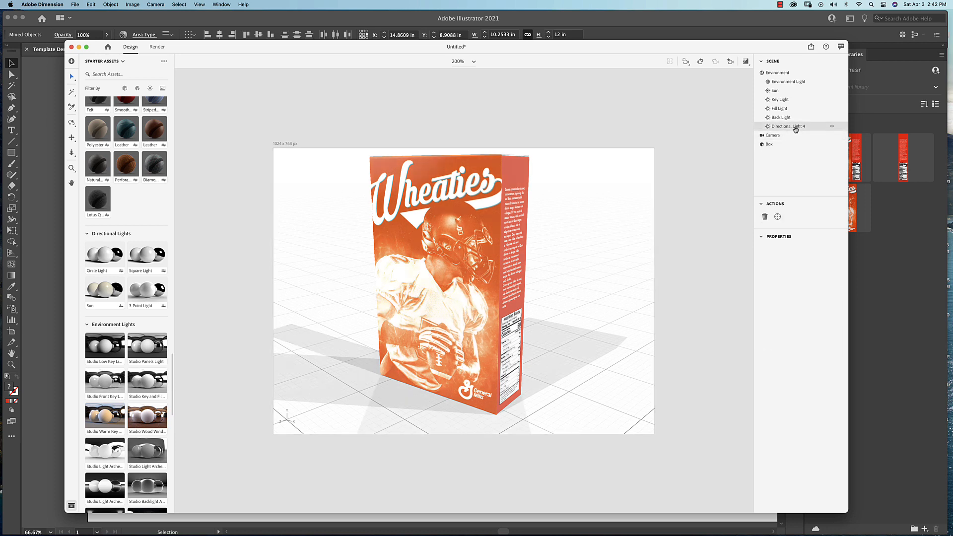
{"action": "key", "text": "Delete"}
Delete the Back Light, Fill Light, Key Light and Sun from the scene's environment.
{"action": "left_click", "coordinate": [785, 119]}
{"action": "key", "text": "Delete"}
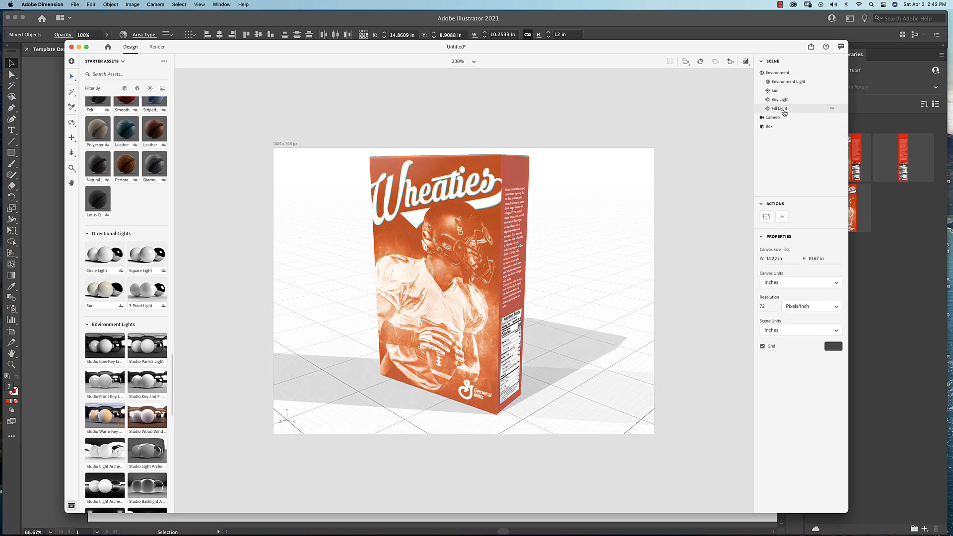
{"action": "left_click", "coordinate": [784, 110]}
{"action": "key", "text": "Delete"}
{"action": "left_click", "coordinate": [781, 100]}
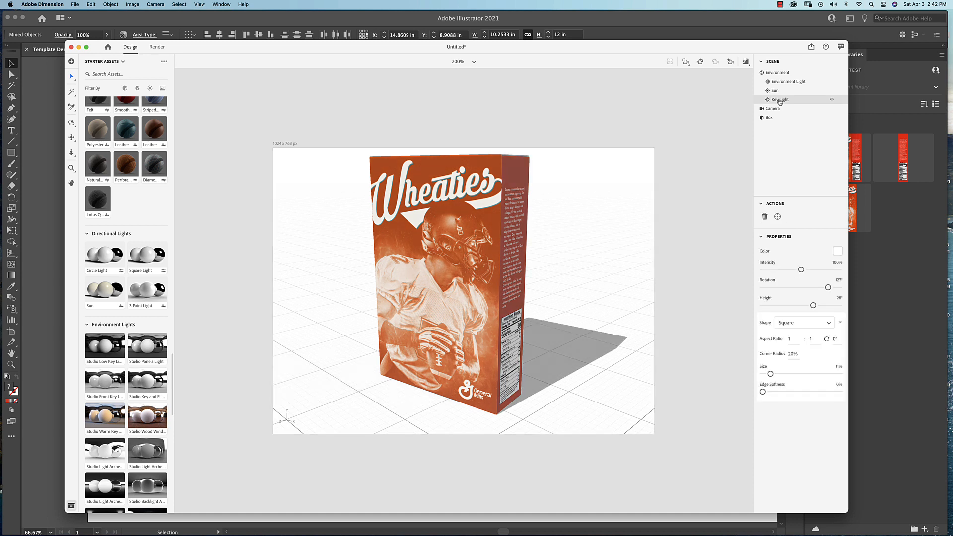
{"action": "key", "text": "Delete"}
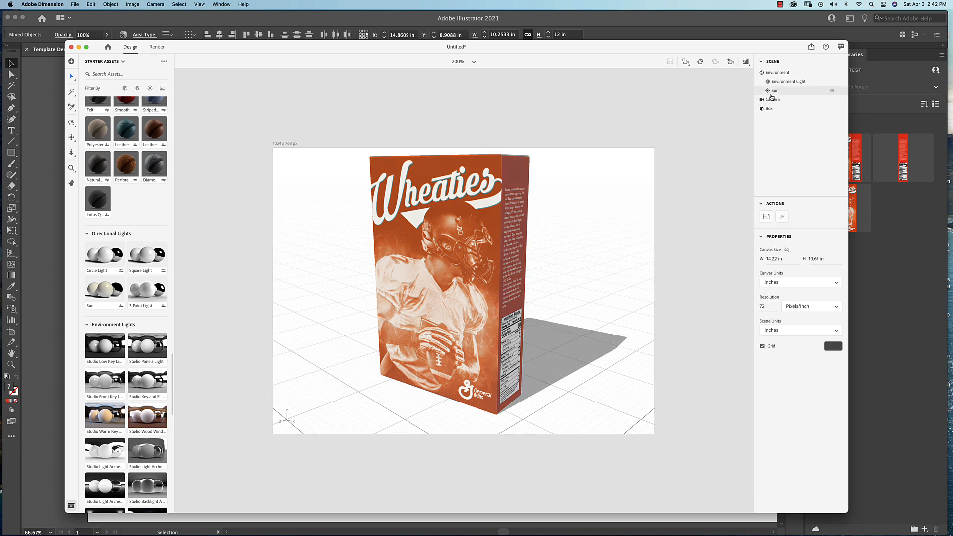
{"action": "left_click", "coordinate": [773, 91]}
{"action": "key", "text": "Delete"}
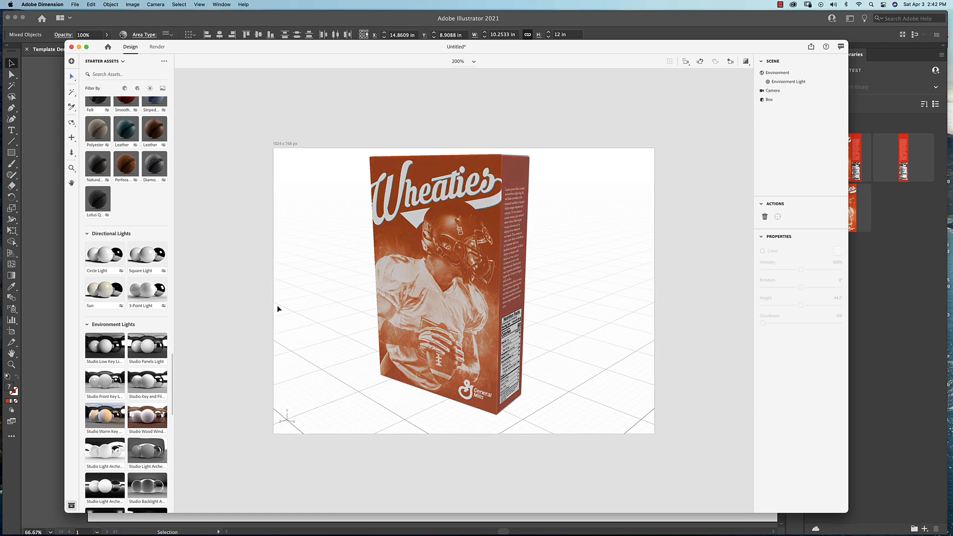
Try a single Circle directional light and delete it, undoing the accidental removal of the environment lighting.
{"action": "left_click", "coordinate": [111, 262]}
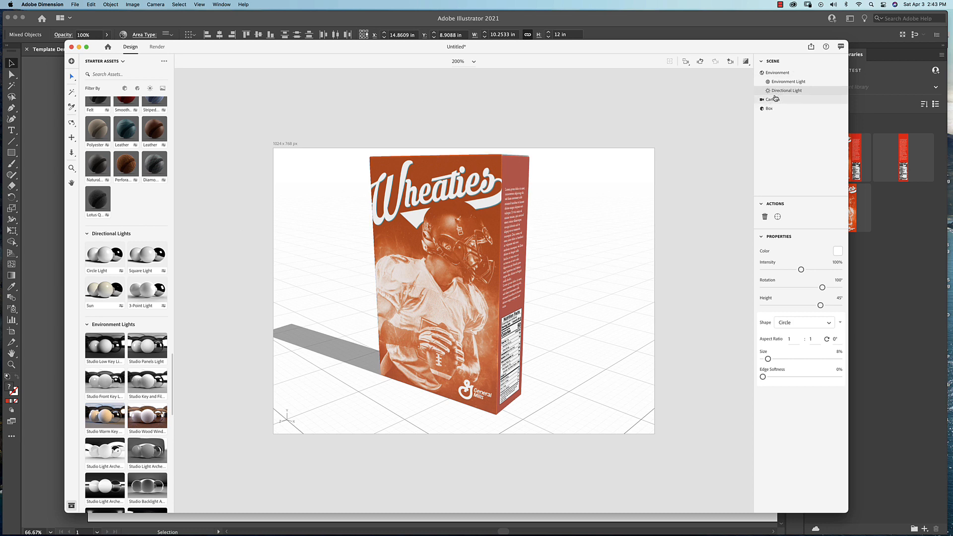
{"action": "key", "text": "Delete"}
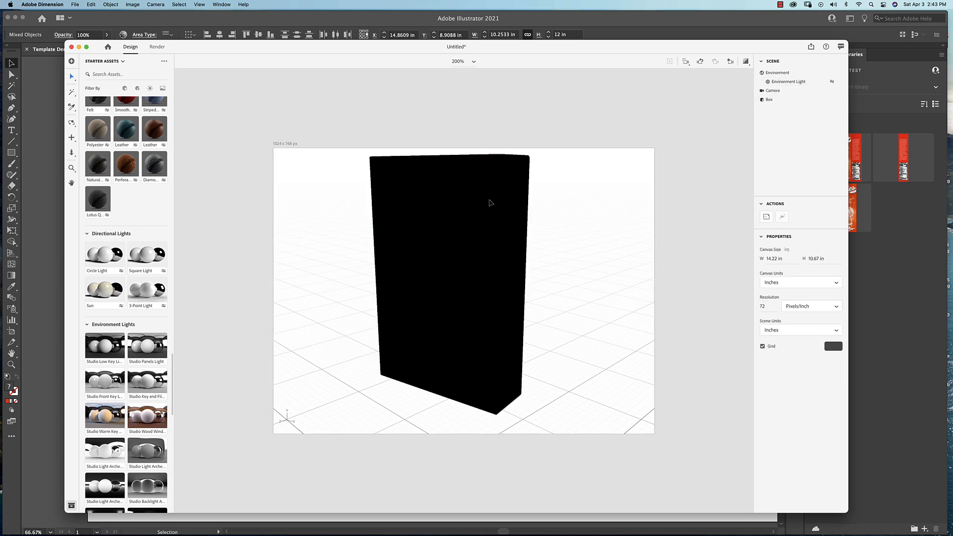
{"action": "key", "text": "super+z"}
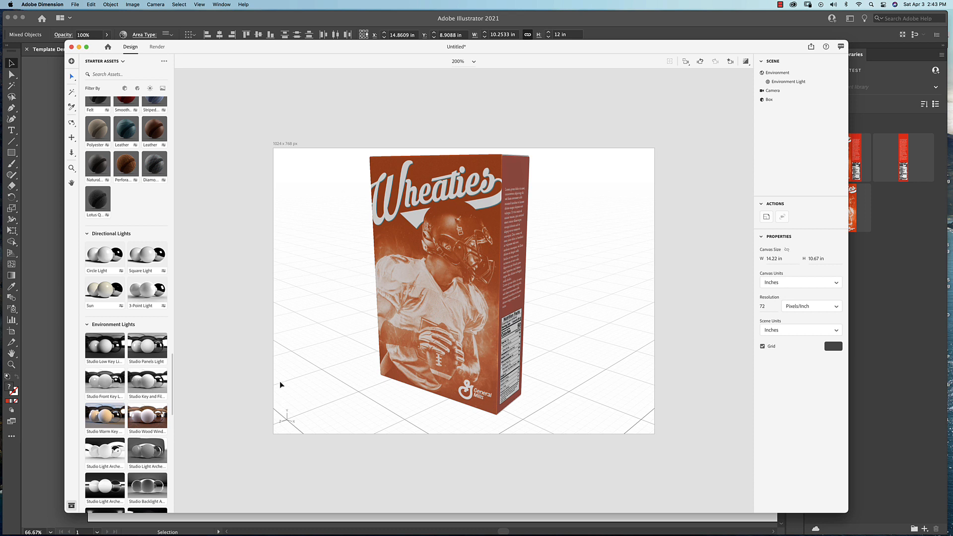
Add a Sun light to the scene with an intensity of 144% and a height of about 42.8°.
{"action": "left_click", "coordinate": [98, 292]}
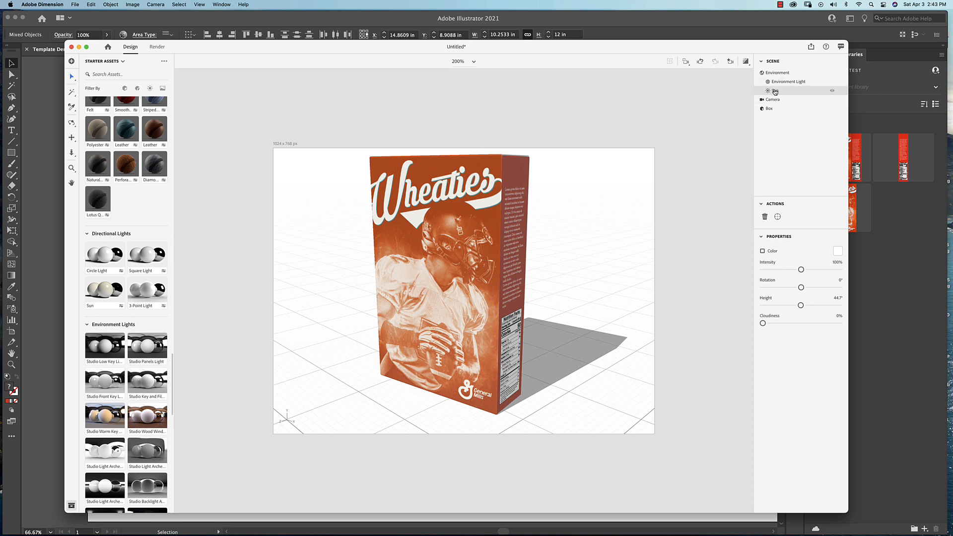
{"action": "mouse_move", "coordinate": [802, 270]}
{"action": "left_mouse_down"}
{"action": "mouse_move", "coordinate": [838, 271]}
{"action": "mouse_move", "coordinate": [805, 271]}
{"action": "mouse_move", "coordinate": [817, 271]}
{"action": "mouse_move", "coordinate": [790, 288]}
{"action": "mouse_move", "coordinate": [802, 285]}
{"action": "left_mouse_up"}
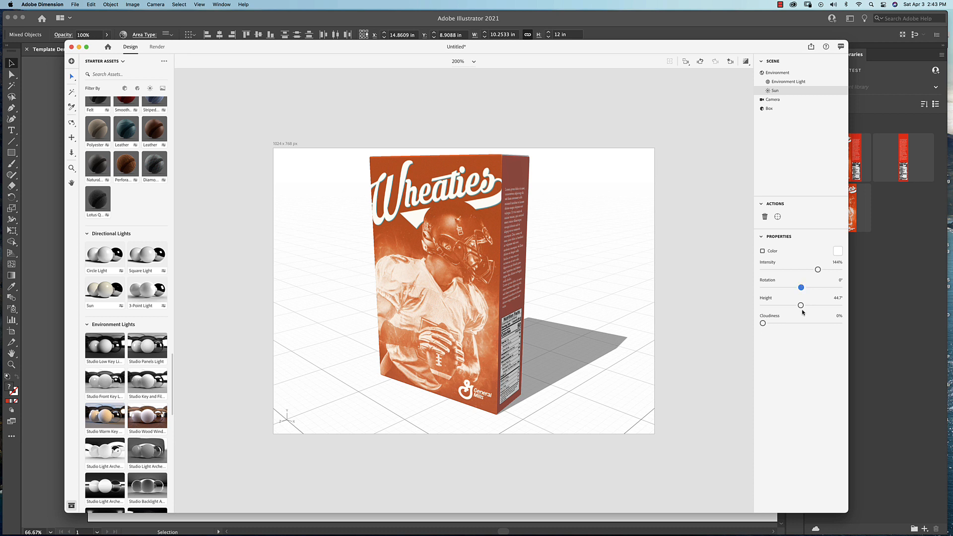
{"action": "mouse_move", "coordinate": [801, 305]}
{"action": "left_mouse_down"}
{"action": "mouse_move", "coordinate": [823, 305]}
{"action": "mouse_move", "coordinate": [799, 308]}
{"action": "left_mouse_up"}
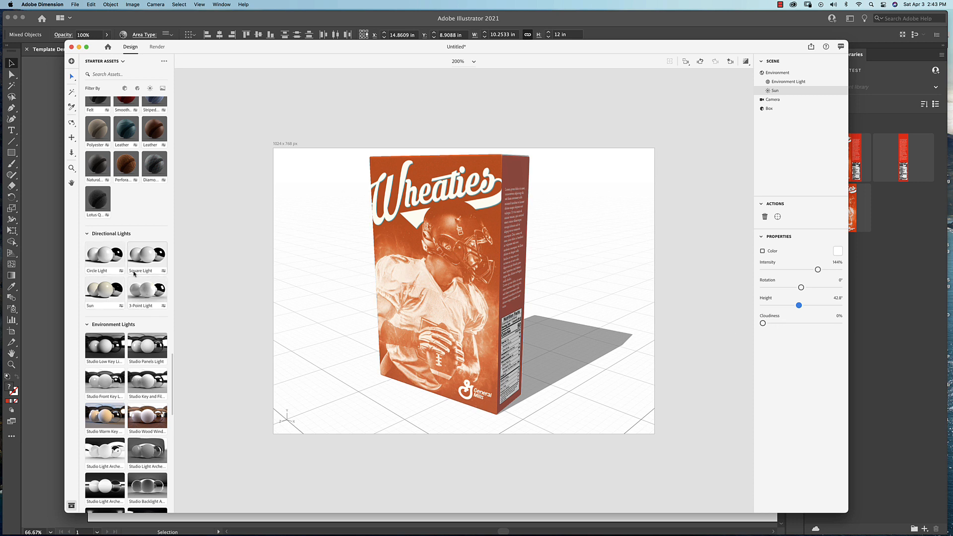
Add a Circle directional light to the scene and delete the Sun light.
{"action": "left_click", "coordinate": [113, 257]}
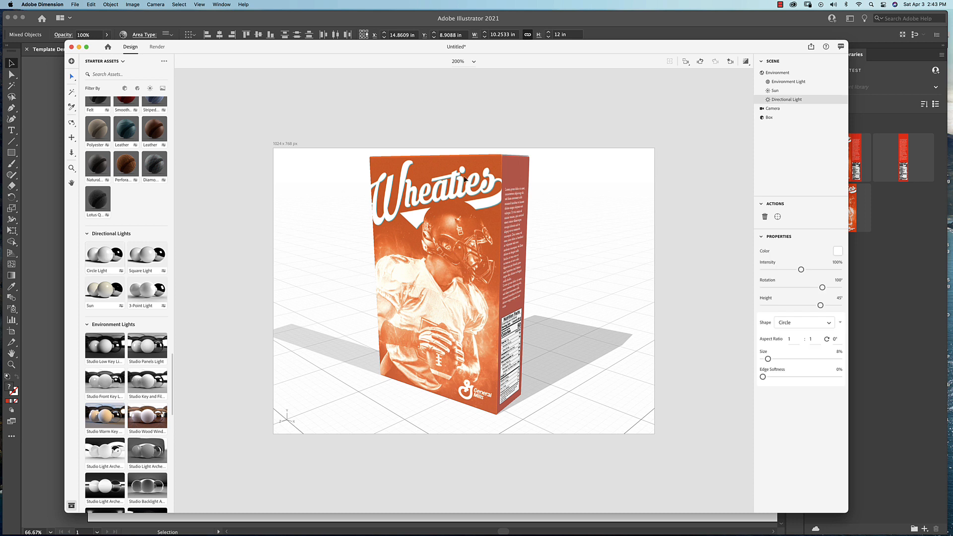
{"action": "left_click", "coordinate": [777, 93]}
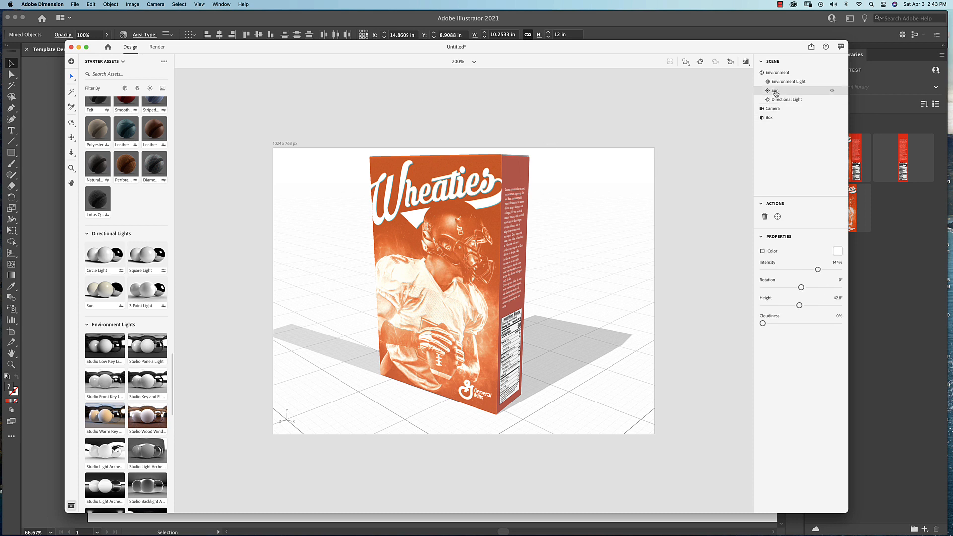
{"action": "key", "text": "Delete"}
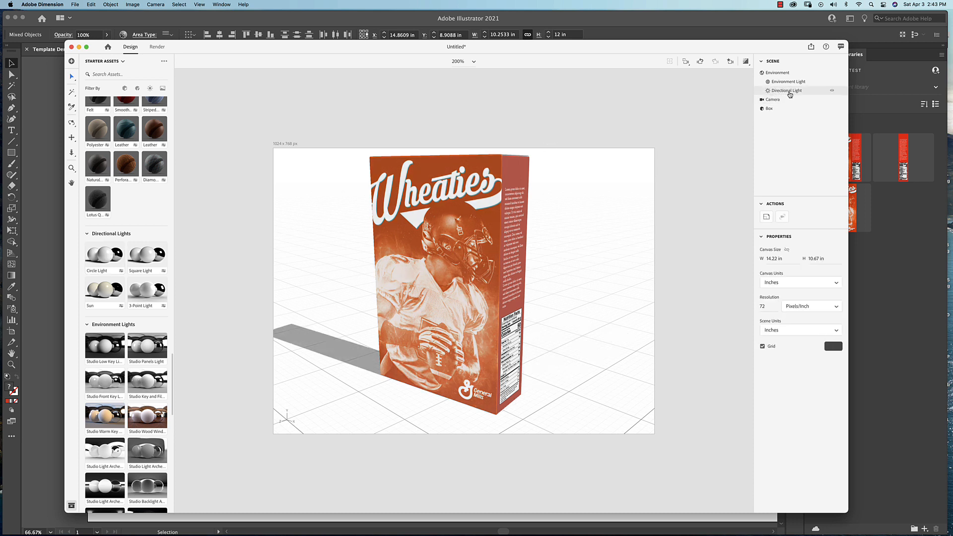
Set the directional light to 99% intensity, 2° rotation, 42° height and 31% size.
{"action": "left_click", "coordinate": [789, 92]}
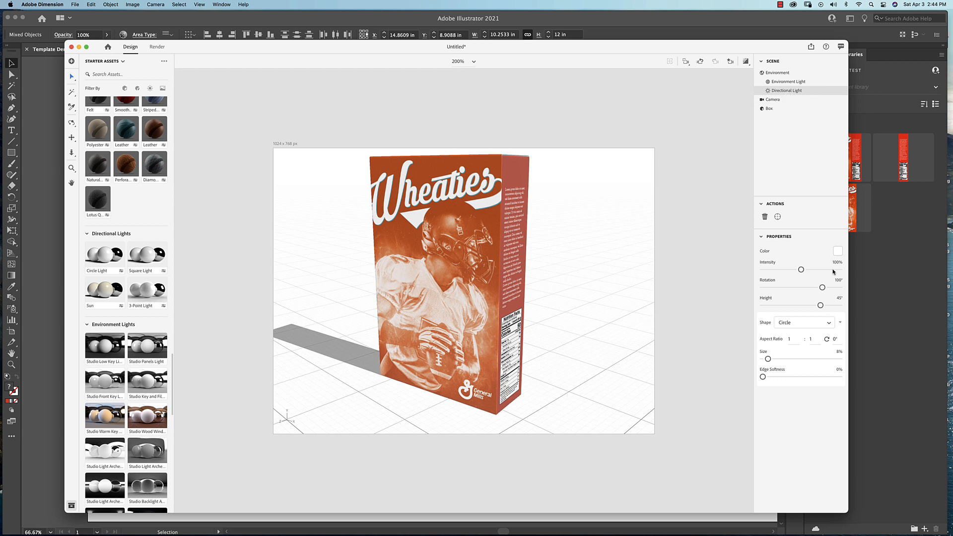
{"action": "left_click_drag", "start_coordinate": [801, 269], "coordinate": [809, 306]}
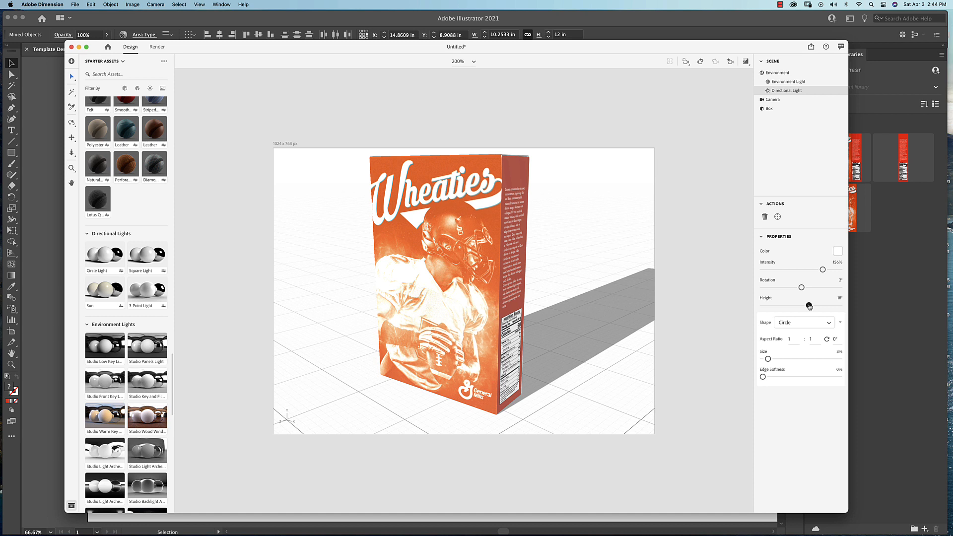
{"action": "left_click_drag", "start_coordinate": [809, 306], "coordinate": [819, 306]}
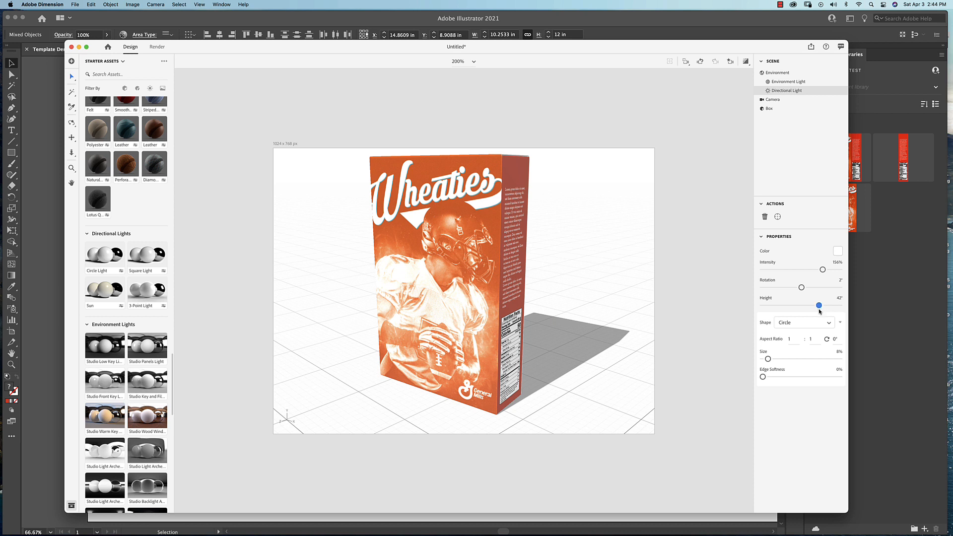
{"action": "mouse_move", "coordinate": [768, 359]}
{"action": "left_mouse_down"}
{"action": "mouse_move", "coordinate": [795, 359]}
{"action": "mouse_move", "coordinate": [786, 359]}
{"action": "left_mouse_up"}
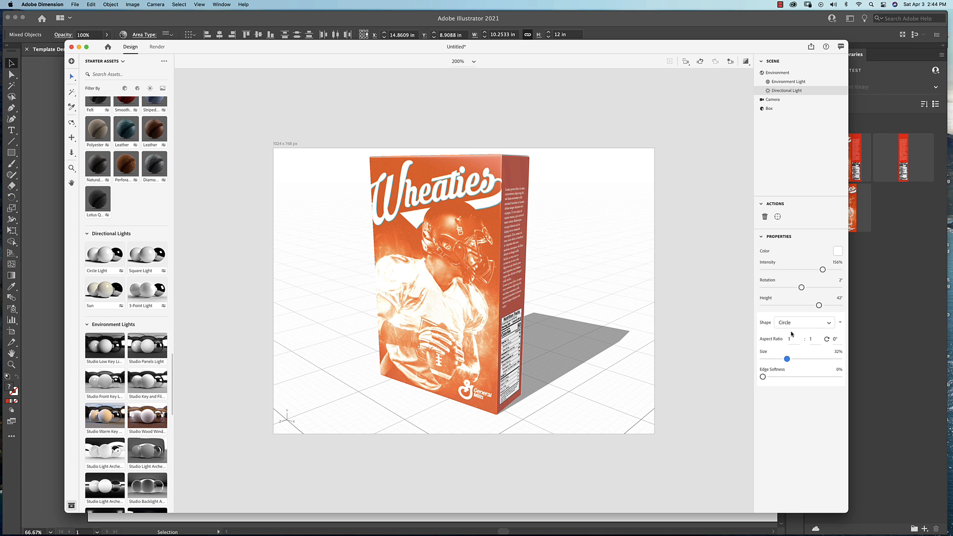
{"action": "left_click_drag", "start_coordinate": [788, 359], "coordinate": [785, 359]}
{"action": "left_click_drag", "start_coordinate": [823, 269], "coordinate": [801, 271]}
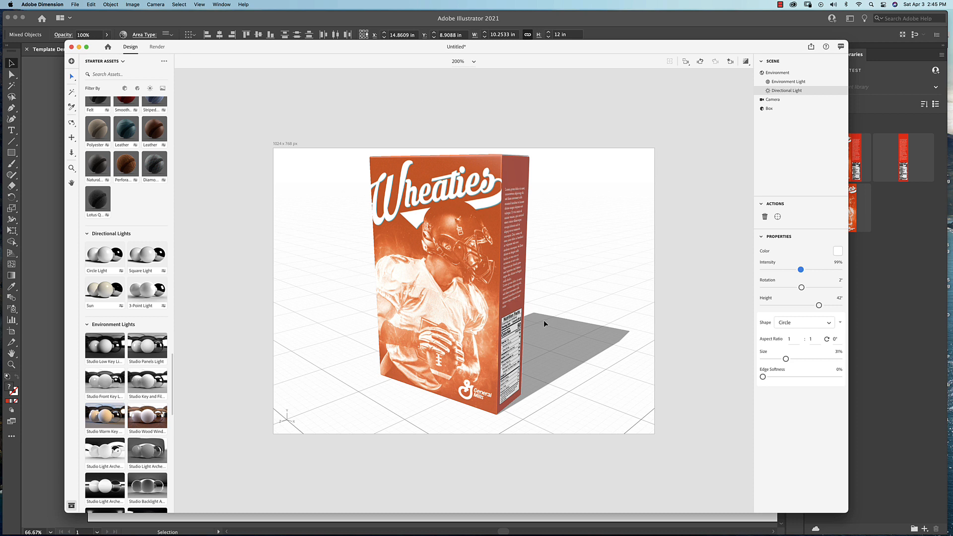
Check the box in the render preview and lower the directional light's intensity to 56%.
{"action": "left_click", "coordinate": [746, 62]}
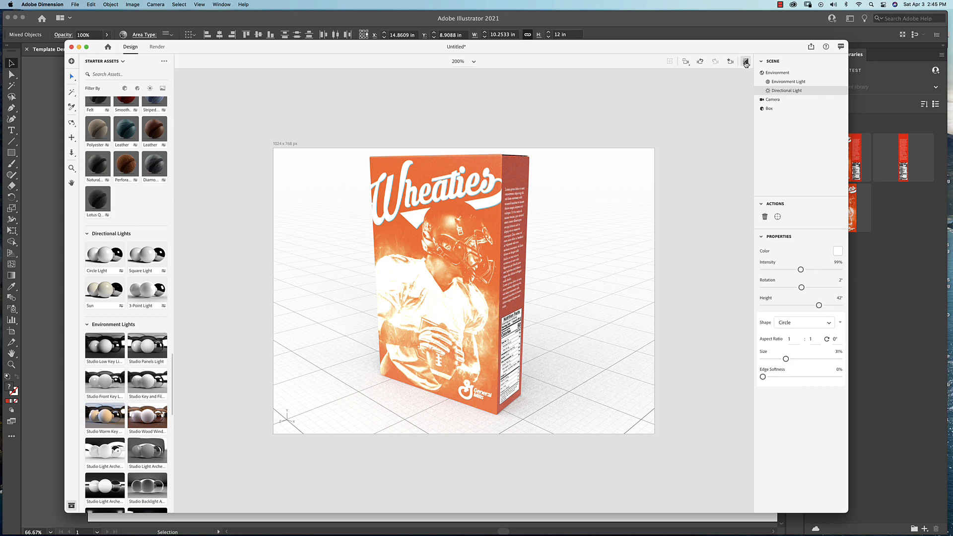
{"action": "left_click", "coordinate": [746, 63]}
{"action": "left_click", "coordinate": [745, 62]}
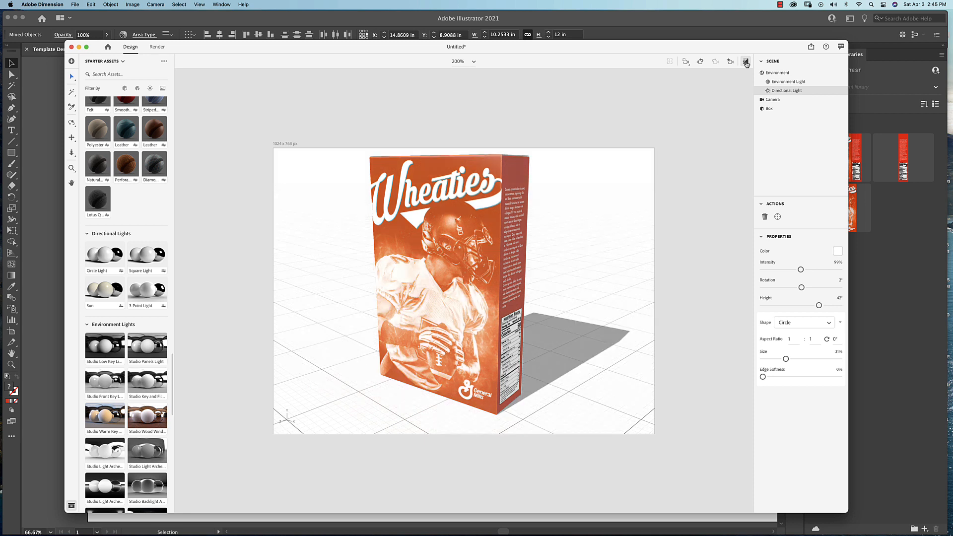
{"action": "left_click_drag", "start_coordinate": [800, 270], "coordinate": [785, 271]}
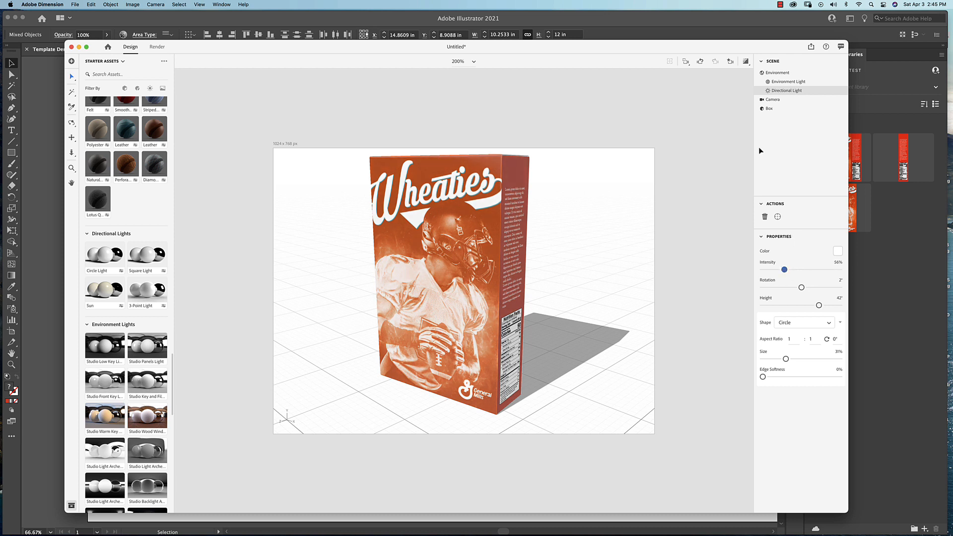
{"action": "left_click", "coordinate": [746, 62]}
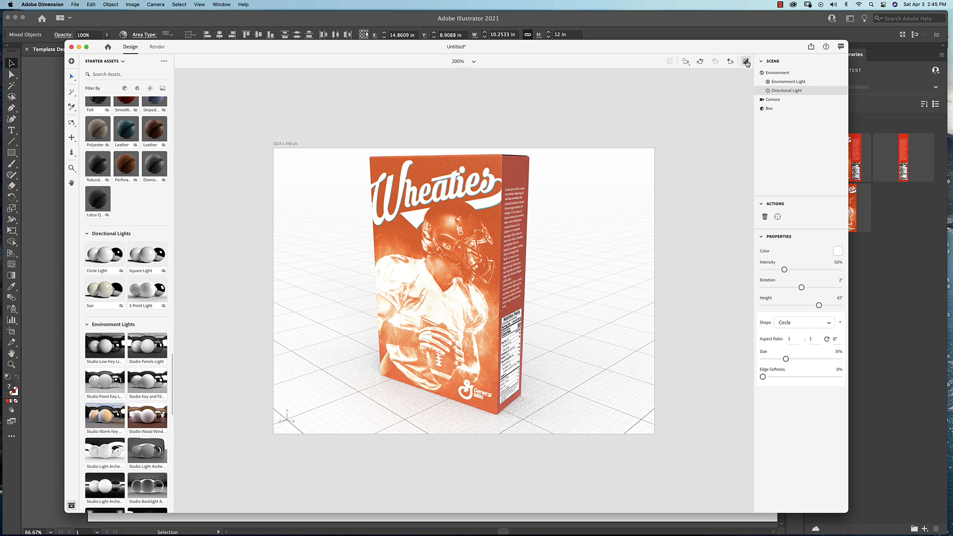
{"action": "left_click", "coordinate": [746, 62]}
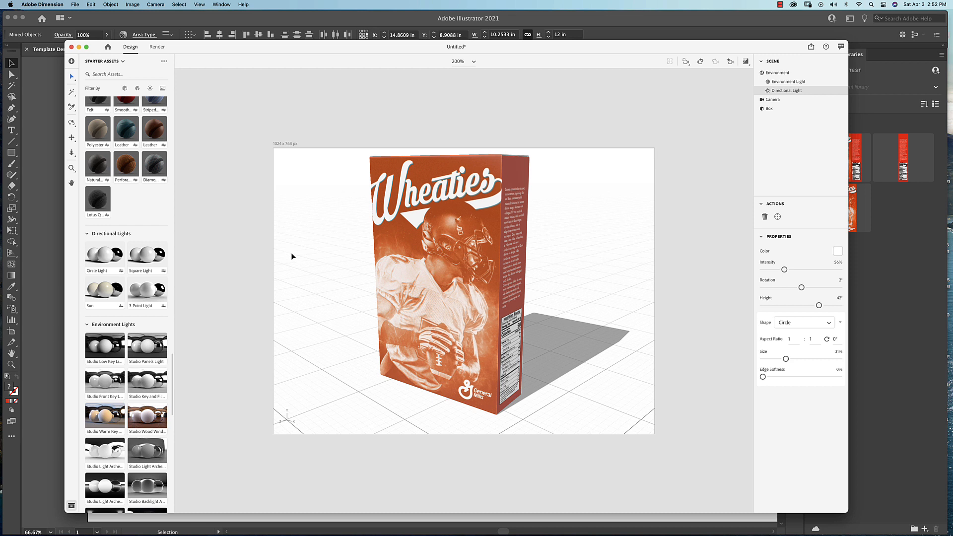
Save the scene as BoxDimensions in the Demos folder of 01_FC_Spring_2021/148 on the Desktop.
{"action": "left_click", "coordinate": [75, 4]}
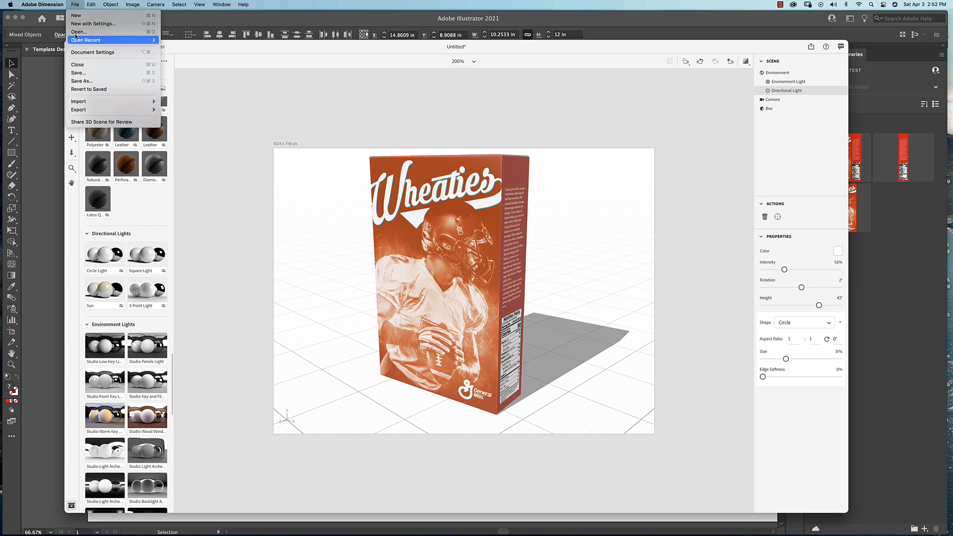
{"action": "left_click", "coordinate": [159, 76]}
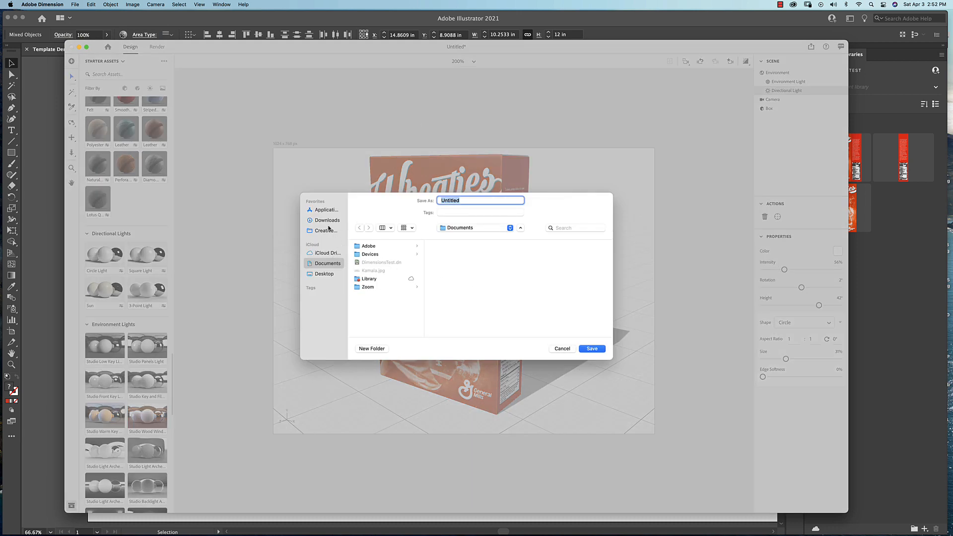
{"action": "left_click", "coordinate": [331, 273]}
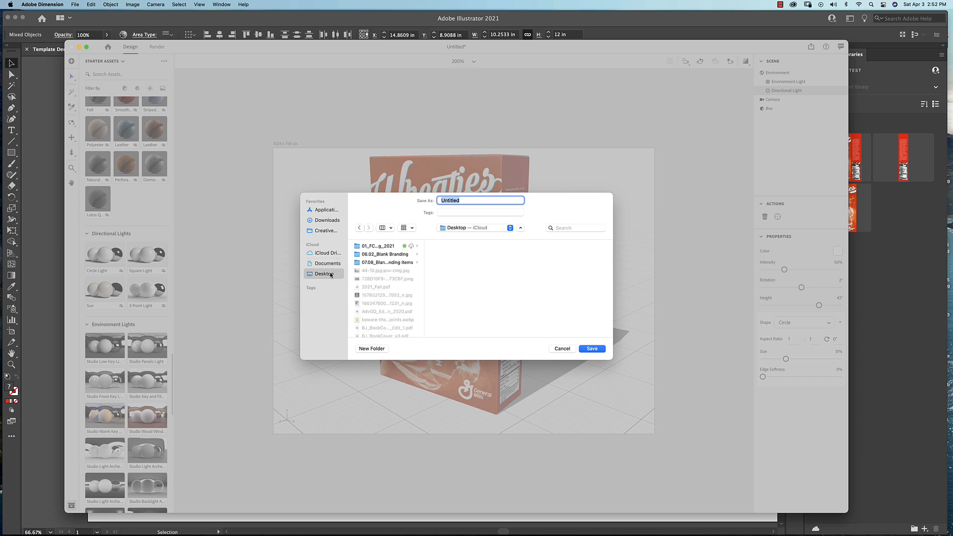
{"action": "left_click", "coordinate": [379, 246]}
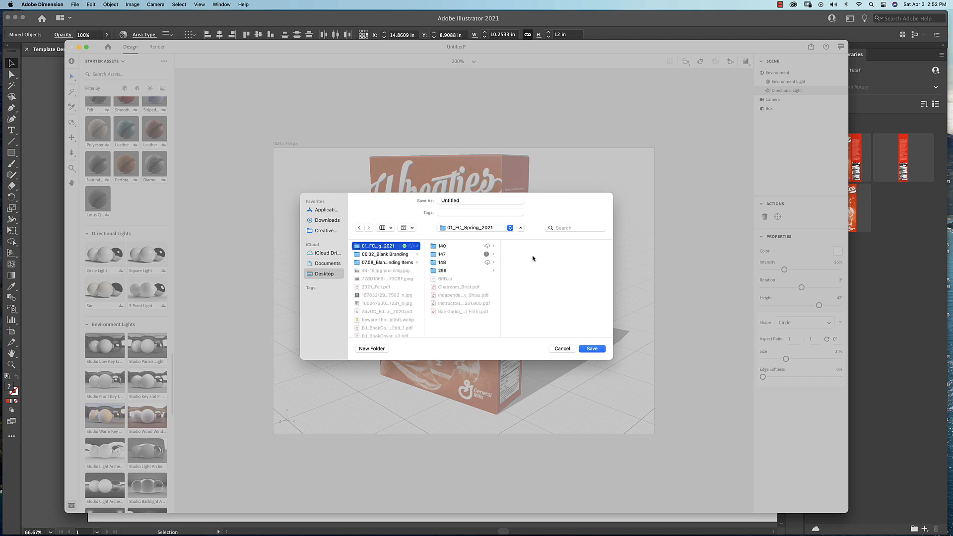
{"action": "left_click", "coordinate": [469, 262]}
{"action": "left_click", "coordinate": [530, 271]}
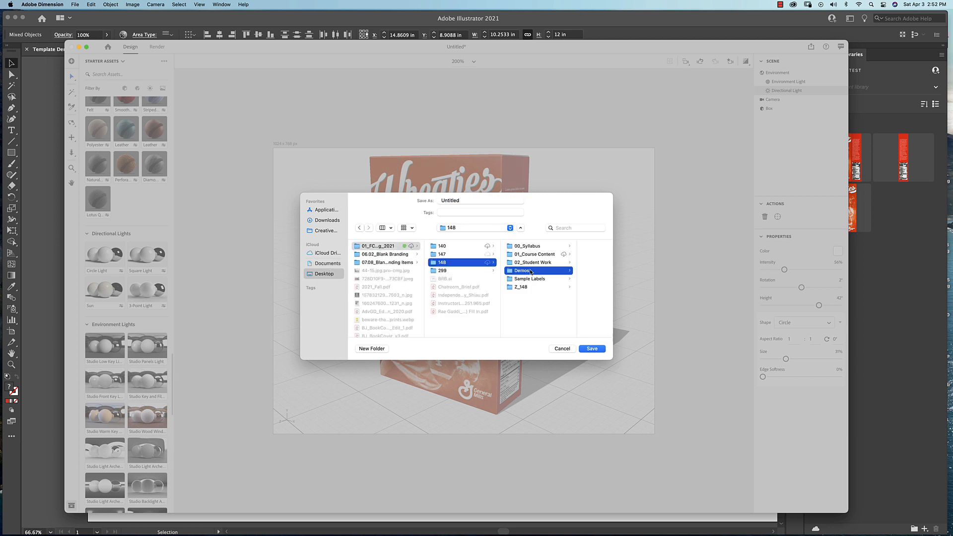
{"action": "double_click", "coordinate": [461, 200]}
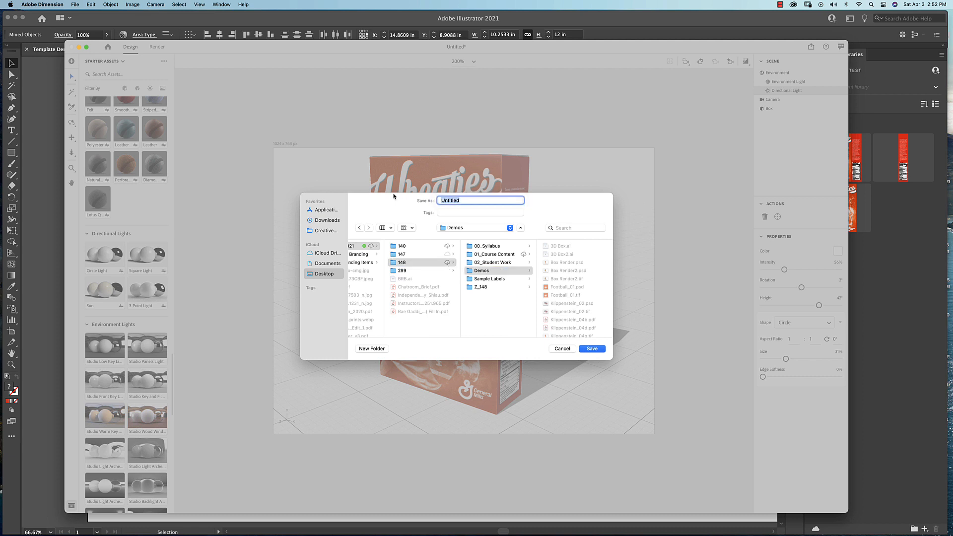
{"action": "type", "text": "BoxDimensions"}
{"action": "left_click", "coordinate": [585, 349]}
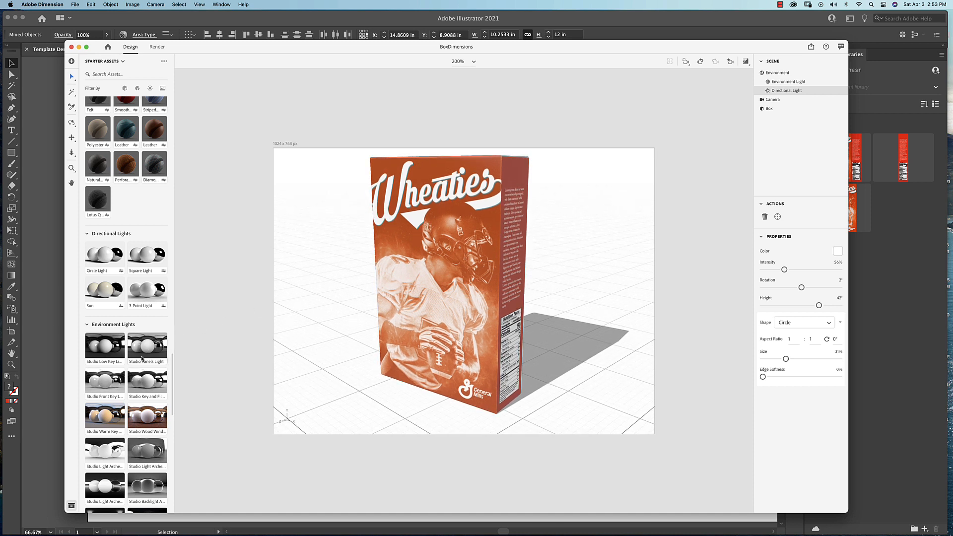
Use the bright wooden Table image as background and match the scene to it, with canvas at Image Aspect Ratio and Multiple Lights created.
{"action": "scroll", "coordinate": [142, 358], "scroll_direction": "down", "scroll_amount": 10}
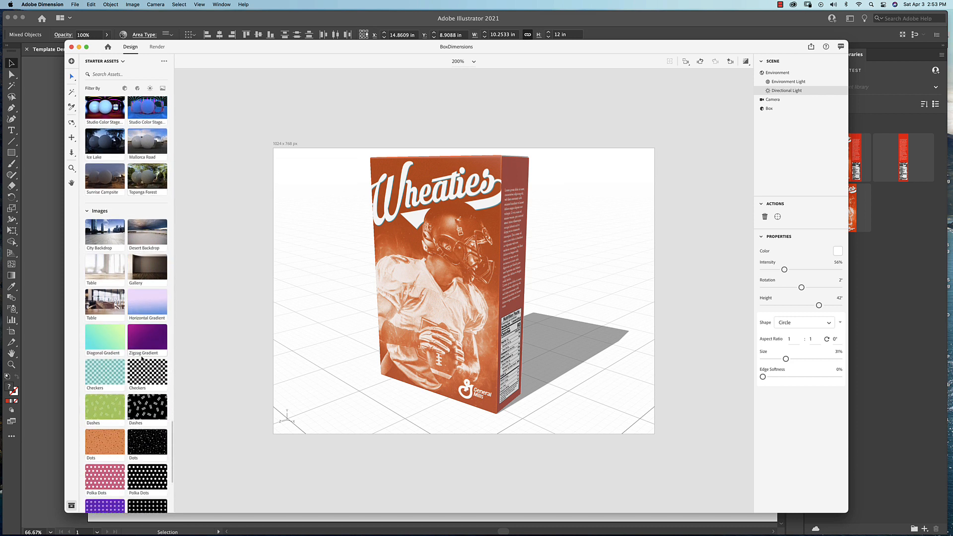
{"action": "scroll", "coordinate": [141, 357], "scroll_direction": "down", "scroll_amount": 1}
{"action": "scroll", "coordinate": [142, 357], "scroll_direction": "down", "scroll_amount": 1}
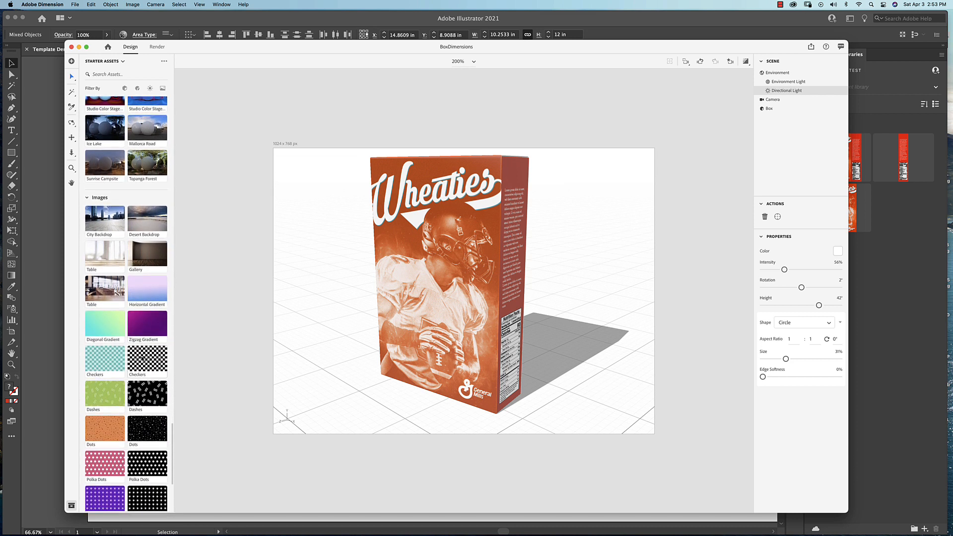
{"action": "left_click", "coordinate": [107, 254]}
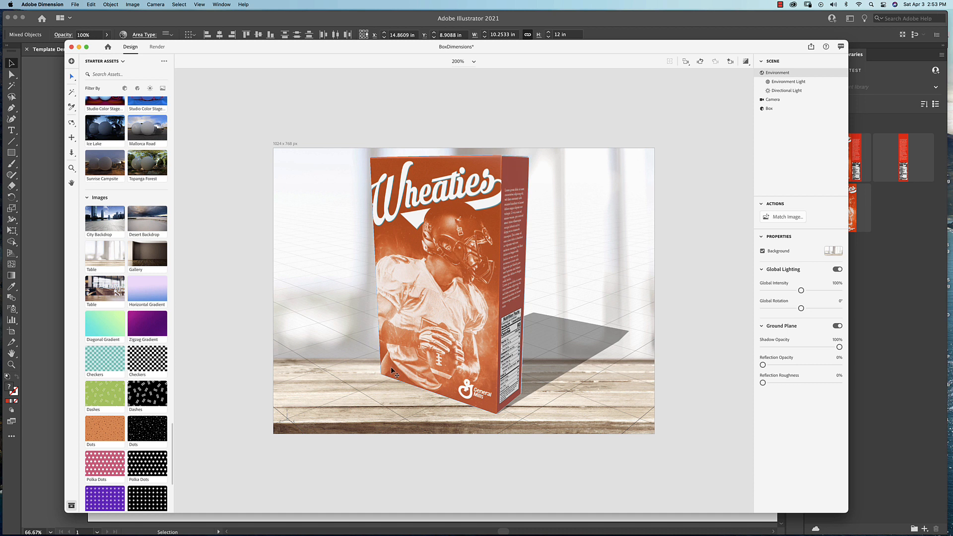
{"action": "left_click", "coordinate": [783, 218]}
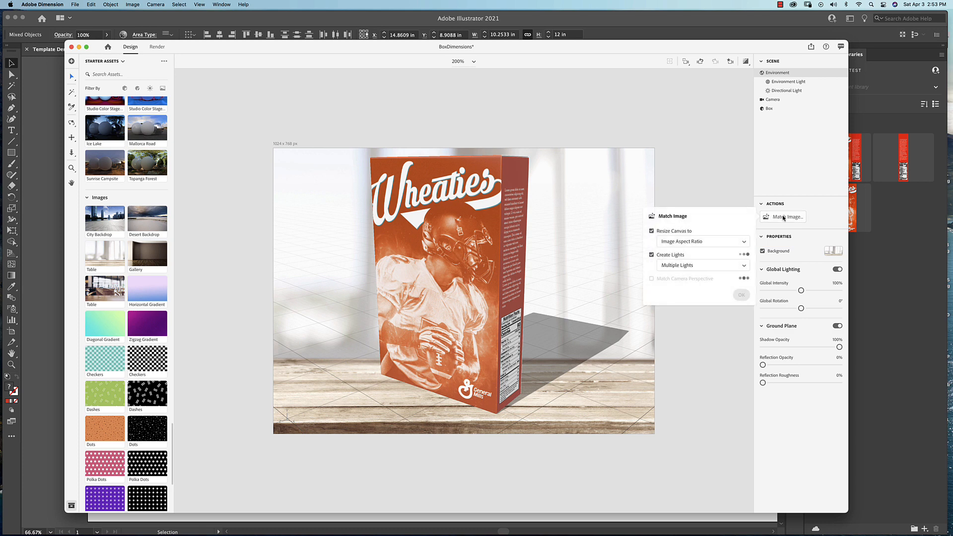
{"action": "left_click", "coordinate": [741, 295]}
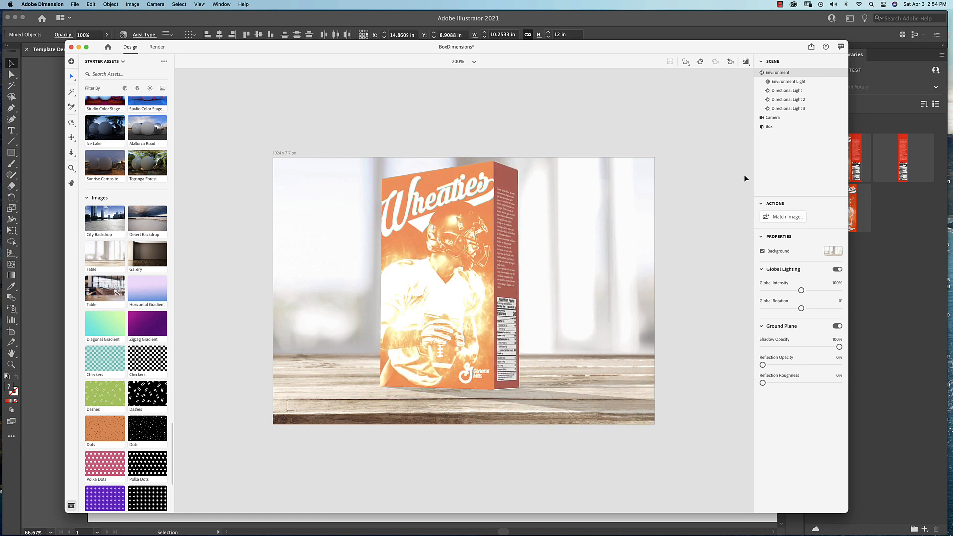
Set the first Directional Light's intensity to 118% and its height to -23°.
{"action": "left_click", "coordinate": [794, 109]}
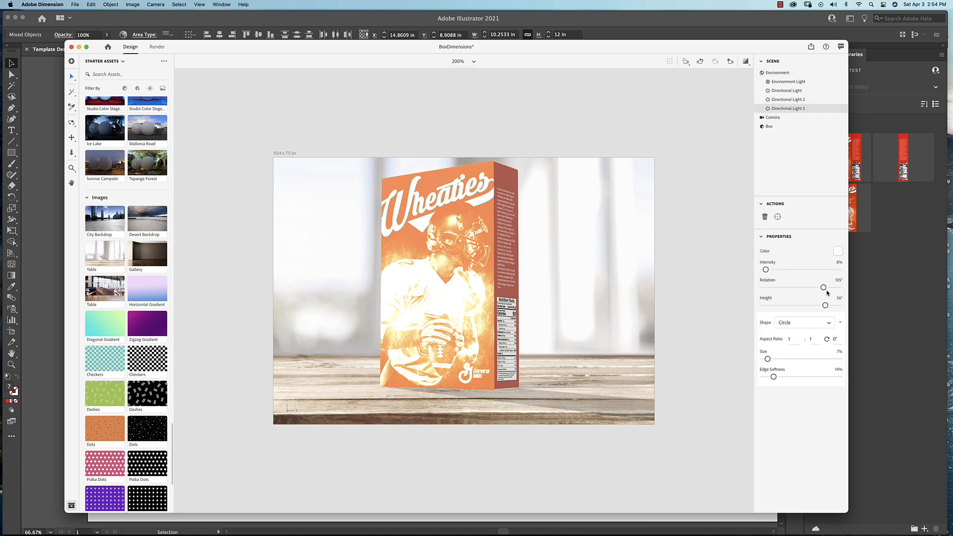
{"action": "left_click", "coordinate": [786, 91]}
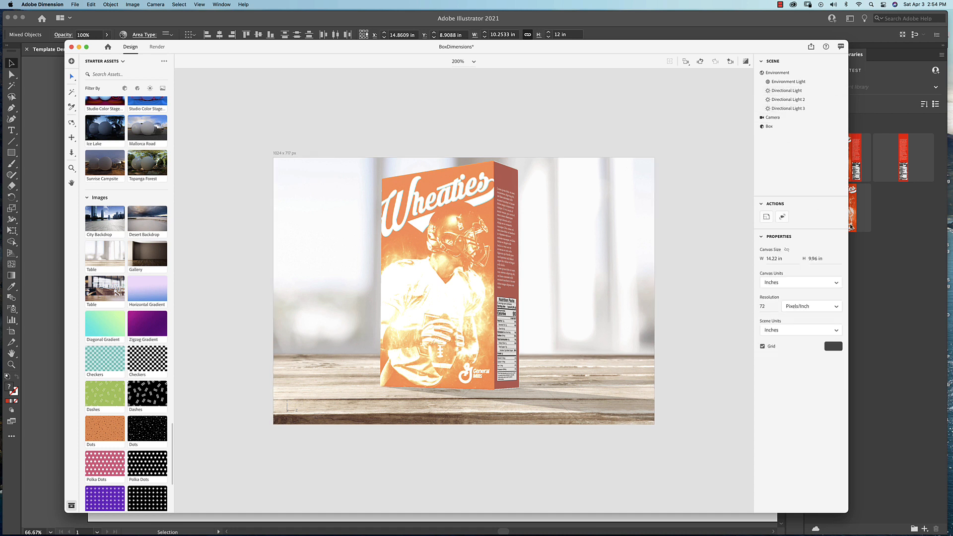
{"action": "left_click", "coordinate": [797, 91]}
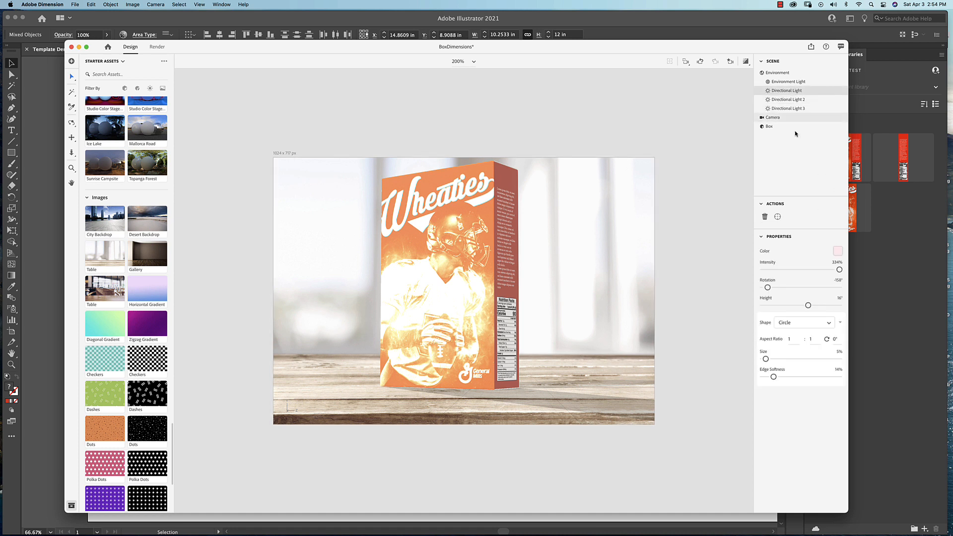
{"action": "left_click_drag", "start_coordinate": [839, 270], "coordinate": [808, 269]}
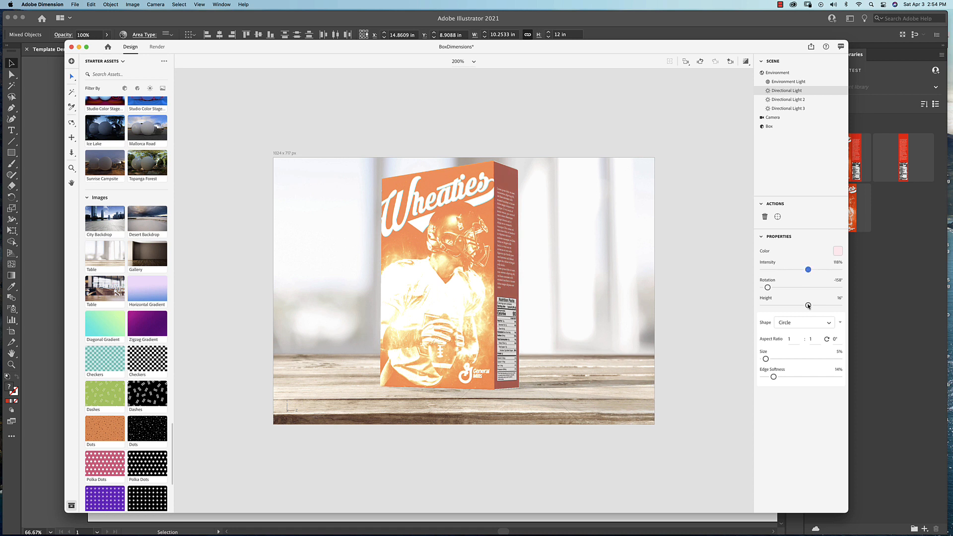
{"action": "left_click_drag", "start_coordinate": [809, 306], "coordinate": [791, 305]}
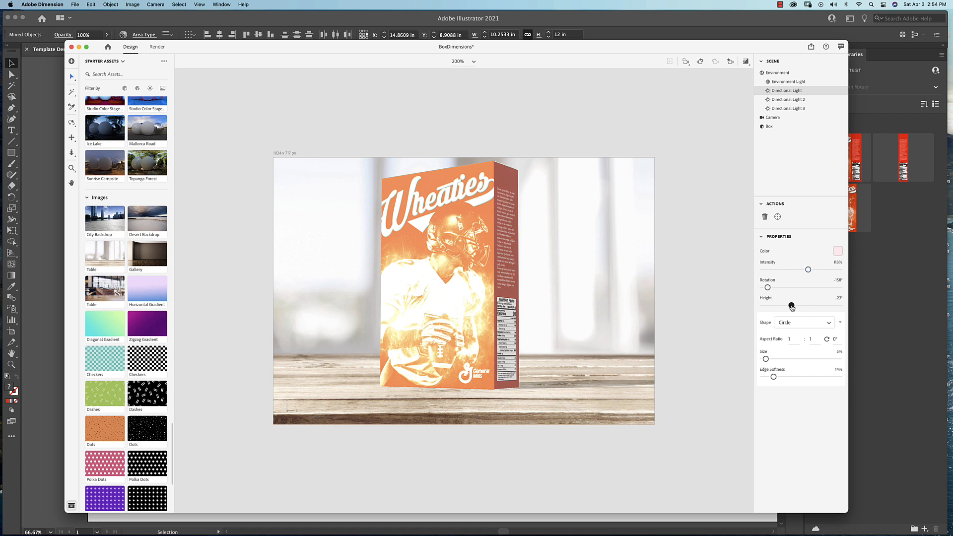
Lower the intensity of Directional Light 2 to 80% and check the settings of Directional Light 3.
{"action": "left_click", "coordinate": [791, 99]}
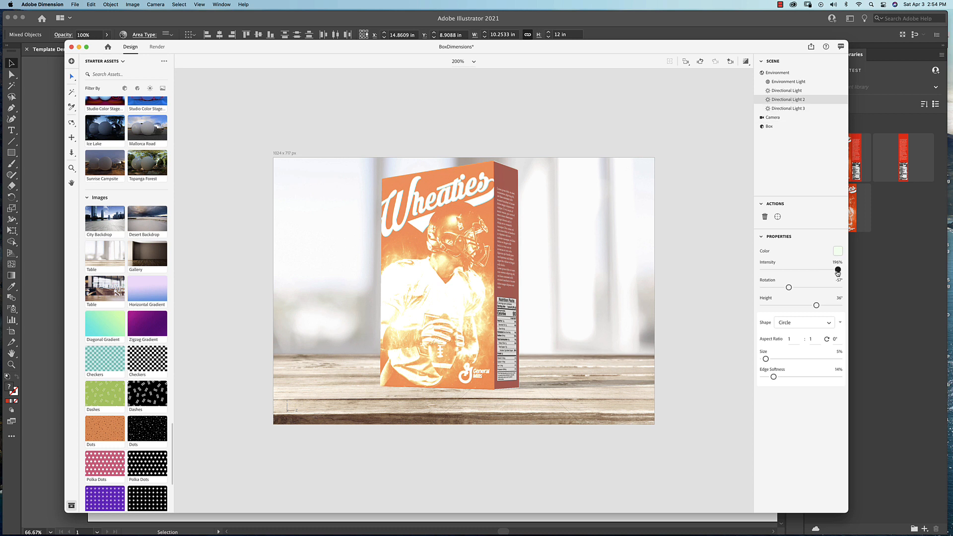
{"action": "left_click_drag", "start_coordinate": [839, 270], "coordinate": [793, 270]}
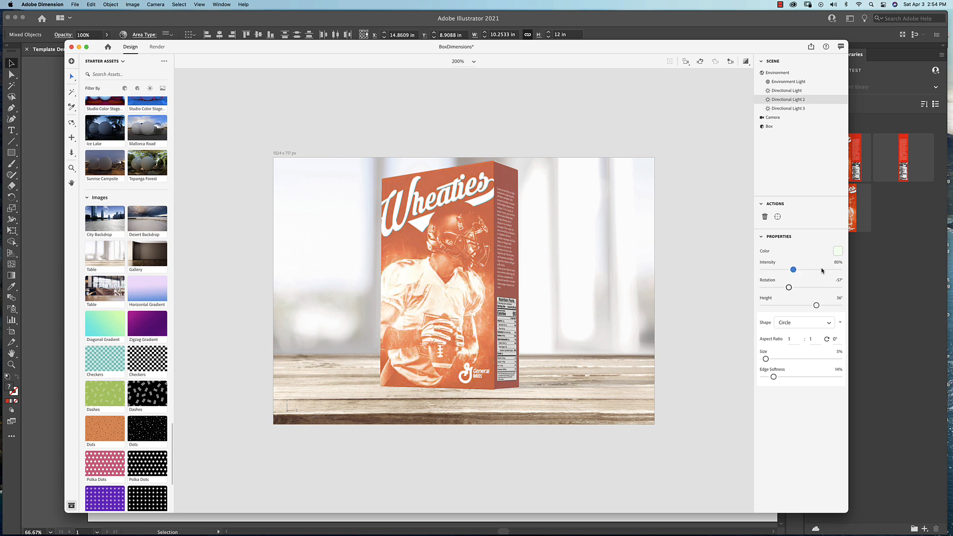
{"action": "left_click", "coordinate": [781, 108]}
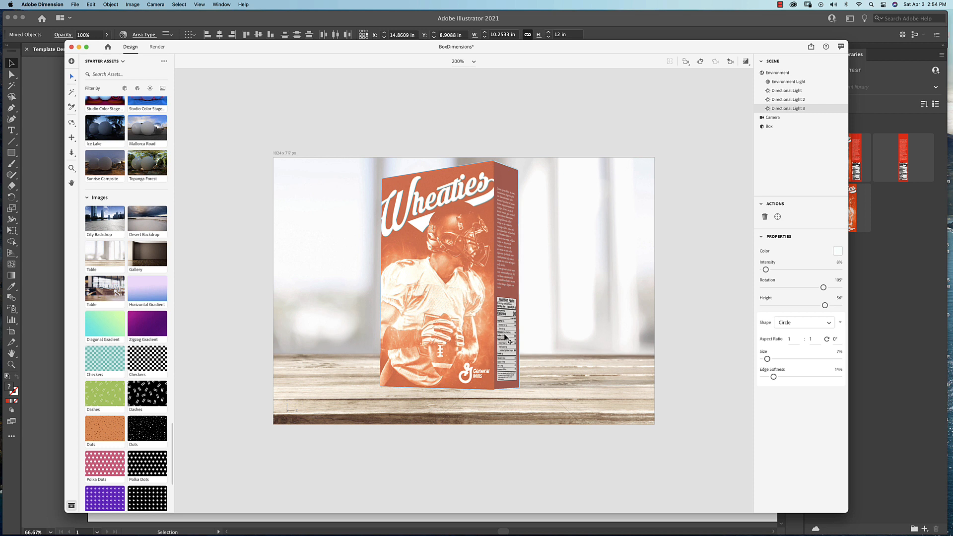
Replace the environment's background with the other Table image, the one with the darker interior.
{"action": "left_click", "coordinate": [578, 386]}
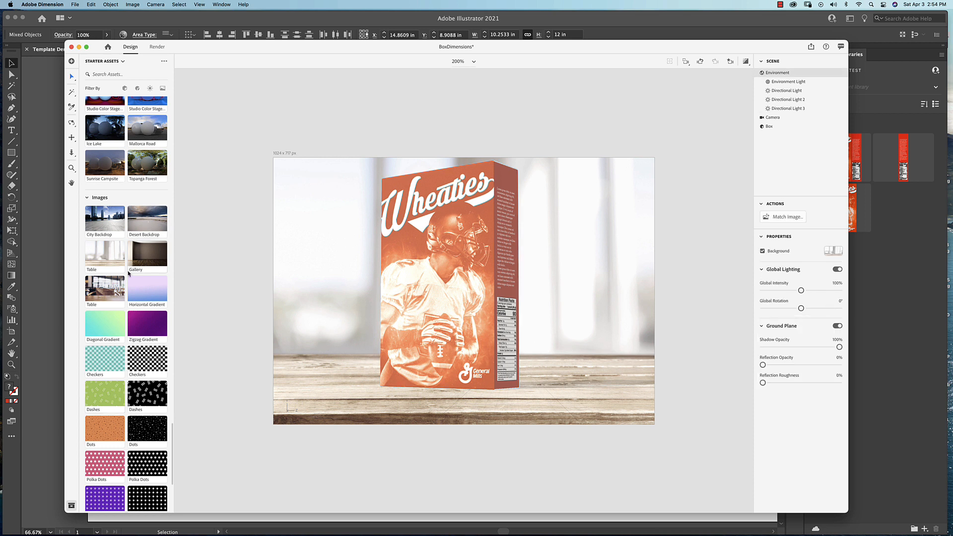
{"action": "left_click", "coordinate": [112, 289]}
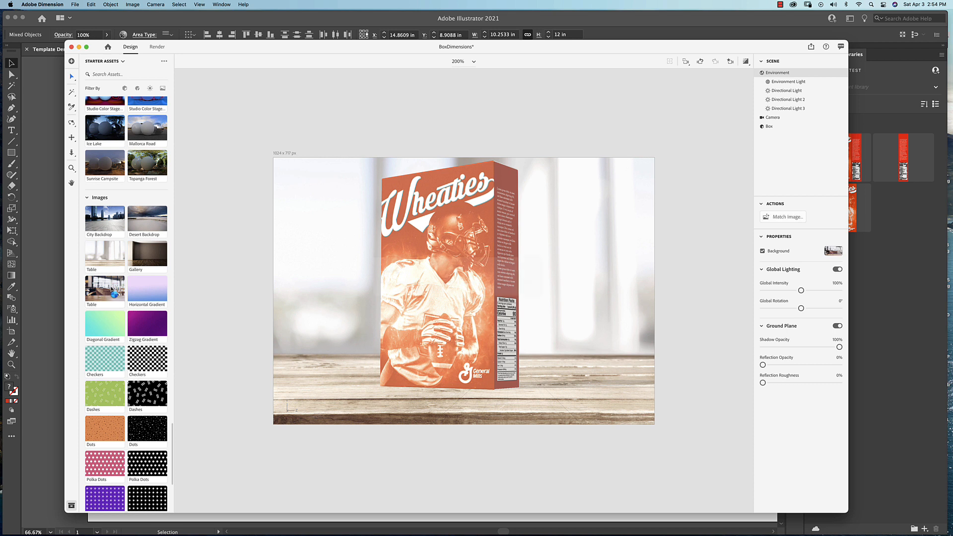
Match the scene to the darker Table image at Image Aspect Ratio with Multiple Lights, and move the box farther back on the table.
{"action": "left_click", "coordinate": [785, 218]}
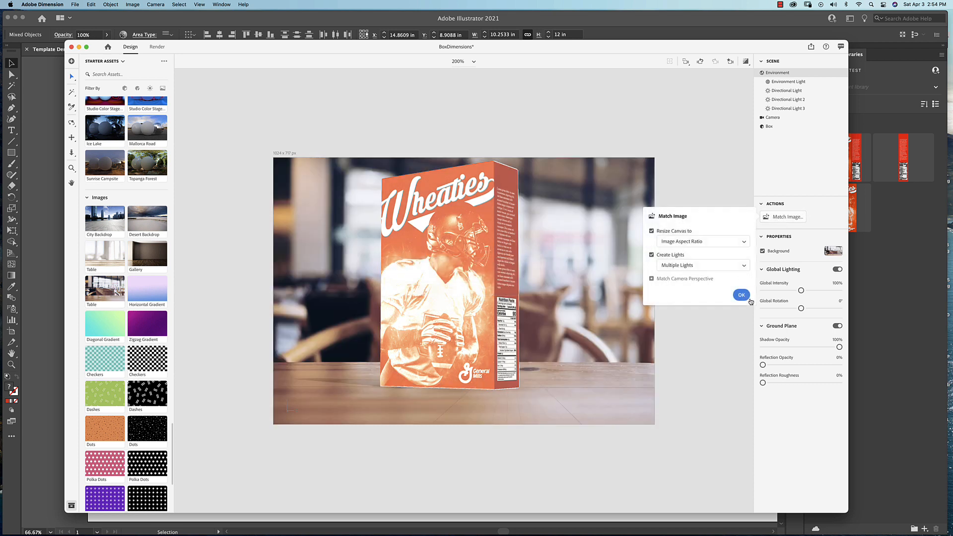
{"action": "left_click", "coordinate": [741, 296]}
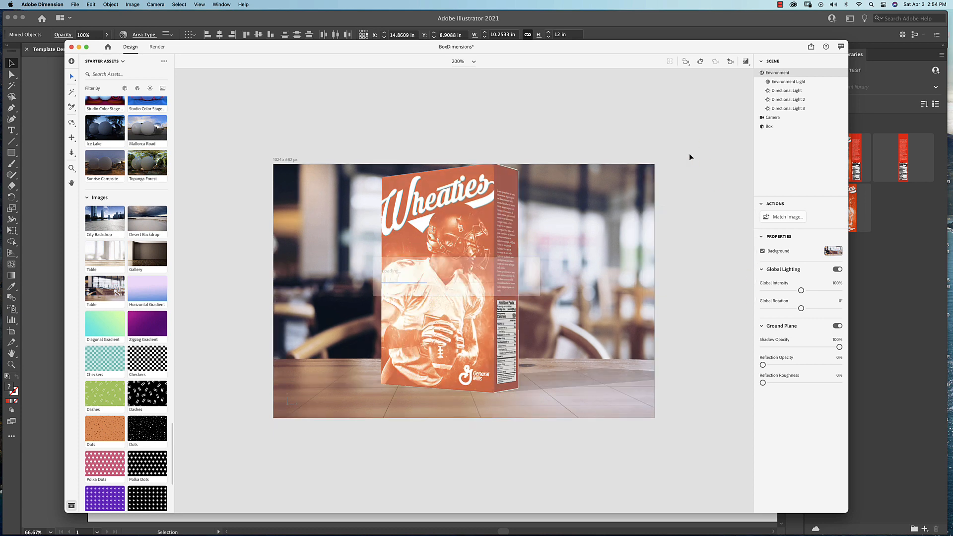
{"action": "left_click", "coordinate": [497, 260]}
{"action": "left_click_drag", "start_coordinate": [496, 259], "coordinate": [552, 290]}
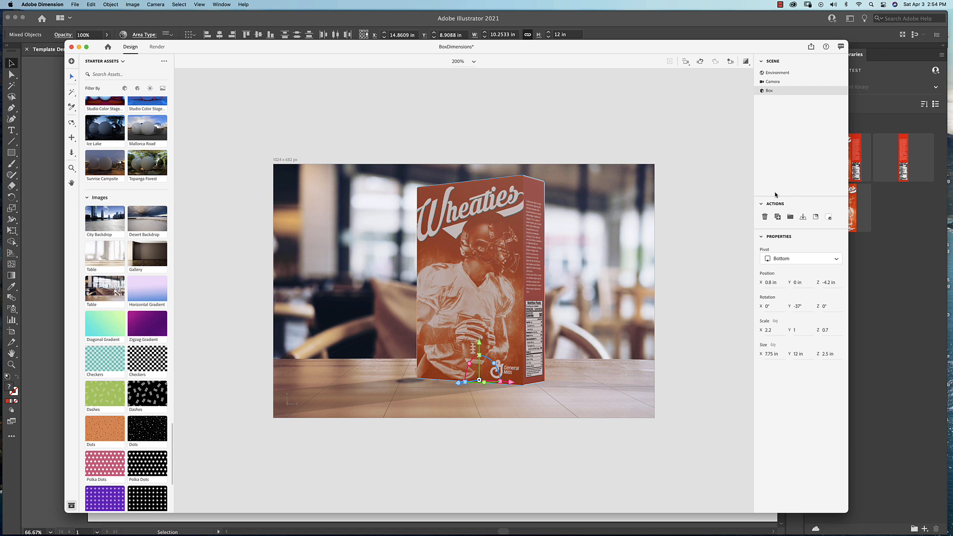
Raise the intensity of the first Directional Light and set Directional Light 2's intensity to 143%.
{"action": "left_click", "coordinate": [771, 83]}
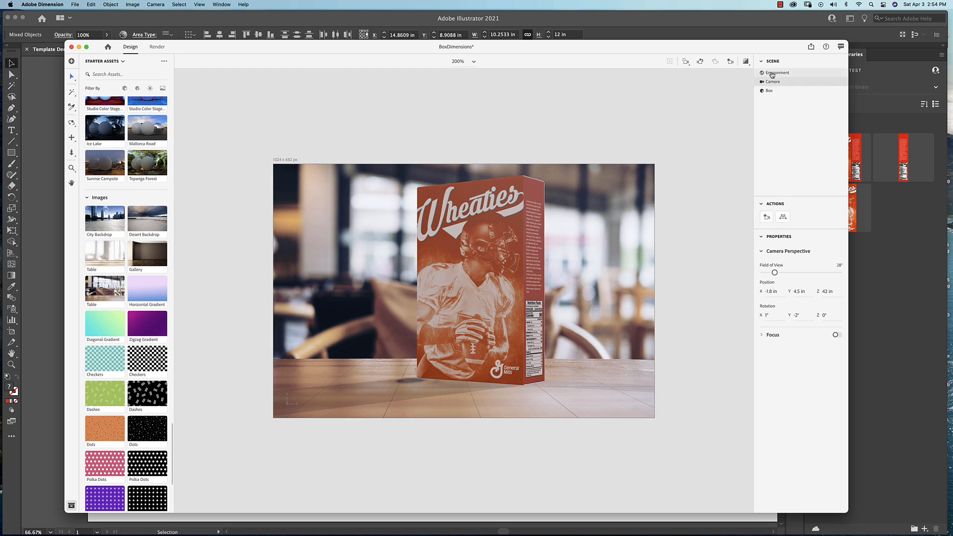
{"action": "left_click", "coordinate": [772, 74]}
{"action": "left_click", "coordinate": [794, 91]}
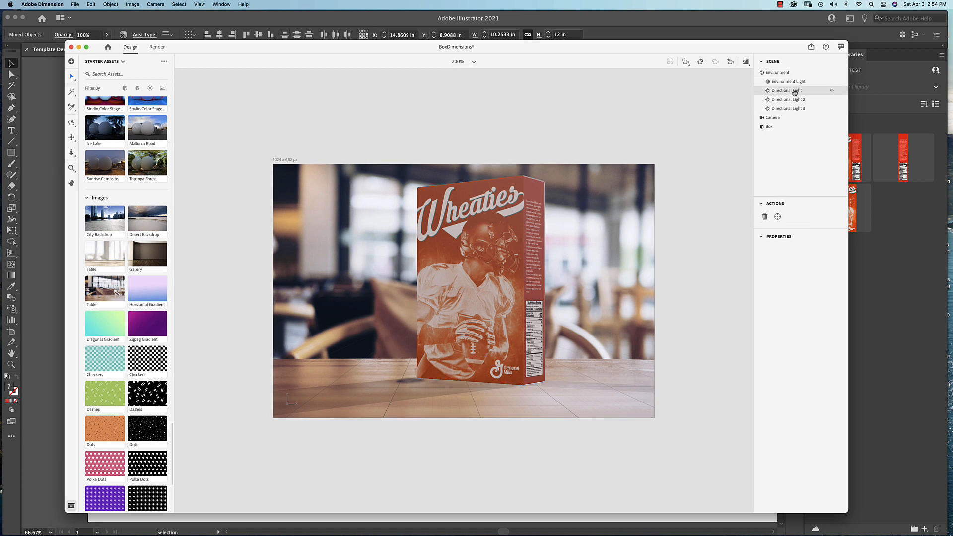
{"action": "mouse_move", "coordinate": [792, 270]}
{"action": "left_mouse_down"}
{"action": "mouse_move", "coordinate": [828, 270]}
{"action": "mouse_move", "coordinate": [803, 270]}
{"action": "left_mouse_up"}
{"action": "mouse_move", "coordinate": [811, 305]}
{"action": "left_mouse_down"}
{"action": "mouse_move", "coordinate": [803, 305]}
{"action": "mouse_move", "coordinate": [814, 305]}
{"action": "left_mouse_up"}
{"action": "left_click", "coordinate": [796, 101]}
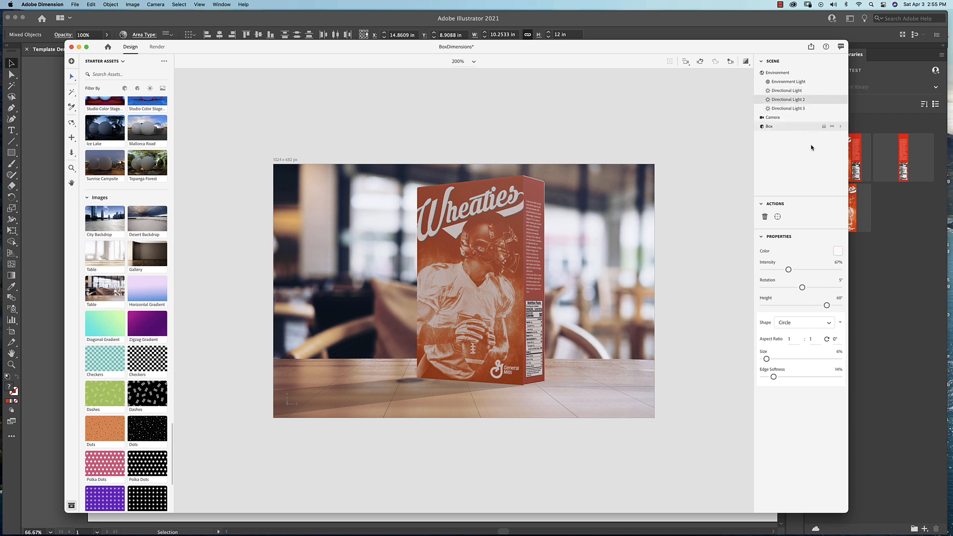
{"action": "left_click_drag", "start_coordinate": [789, 270], "coordinate": [817, 270]}
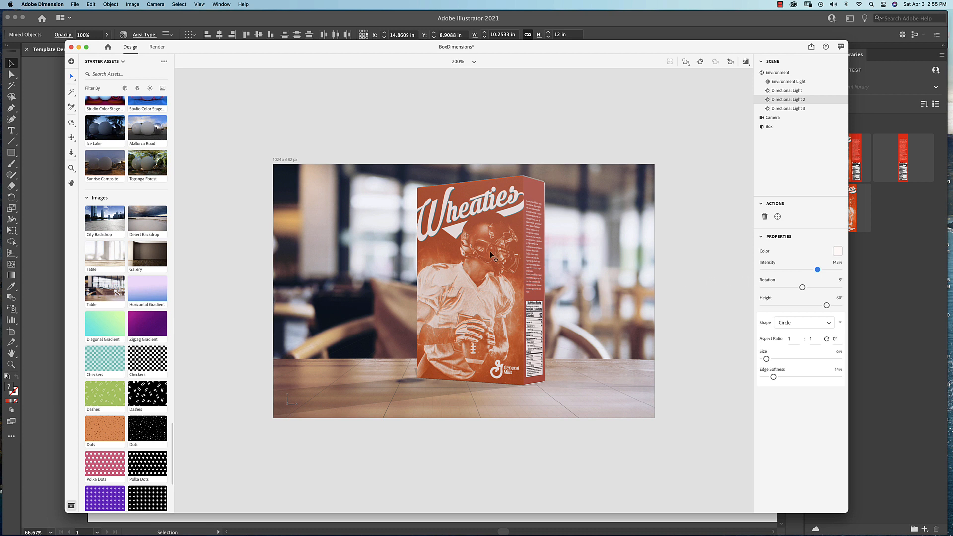
Revert the scene to its last saved version.
{"action": "left_click", "coordinate": [75, 5]}
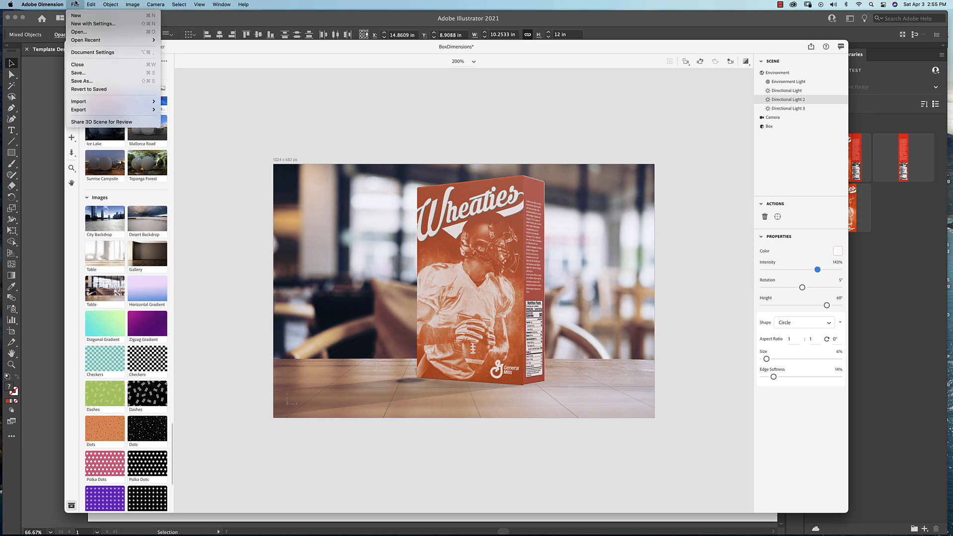
{"action": "left_click", "coordinate": [89, 89]}
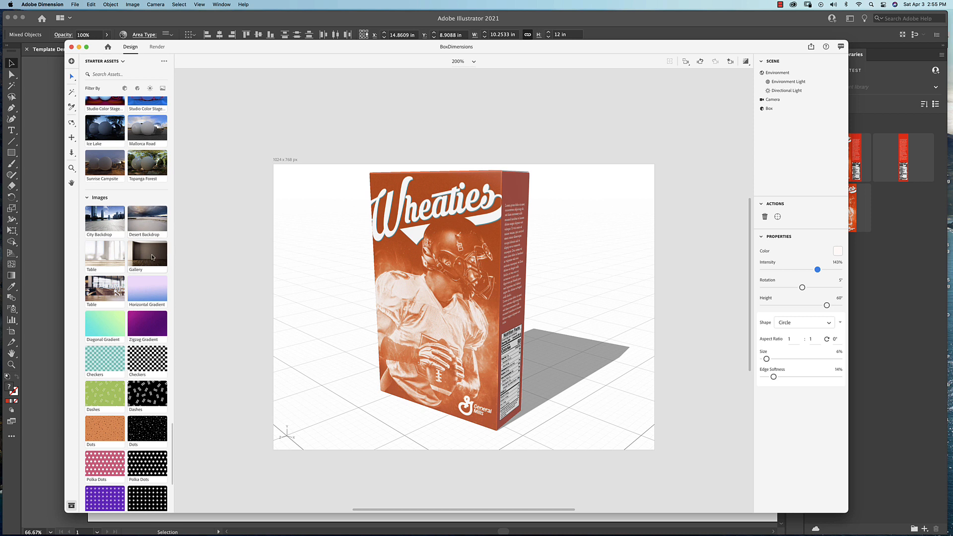
{"action": "scroll", "coordinate": [154, 256], "scroll_direction": "down", "scroll_amount": 2}
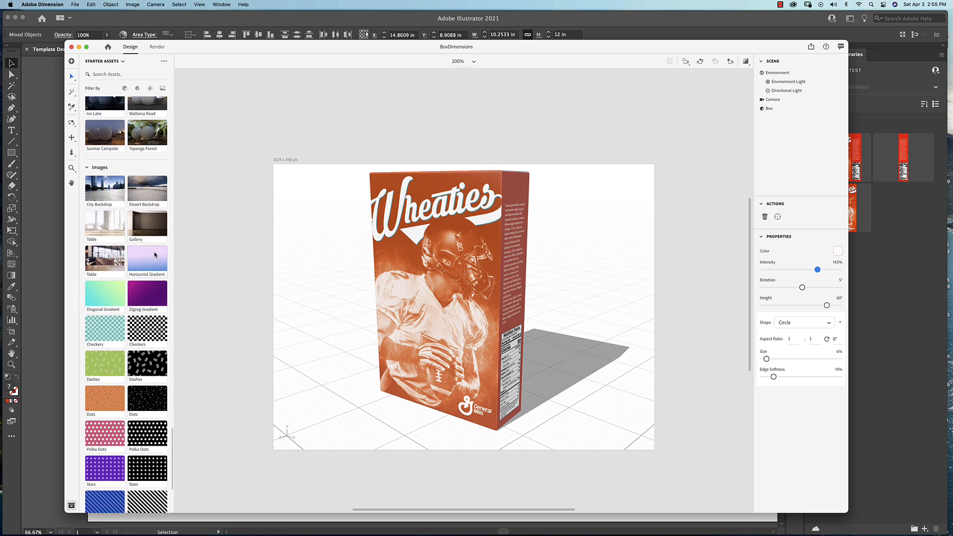
{"action": "scroll", "coordinate": [154, 255], "scroll_direction": "down", "scroll_amount": 5}
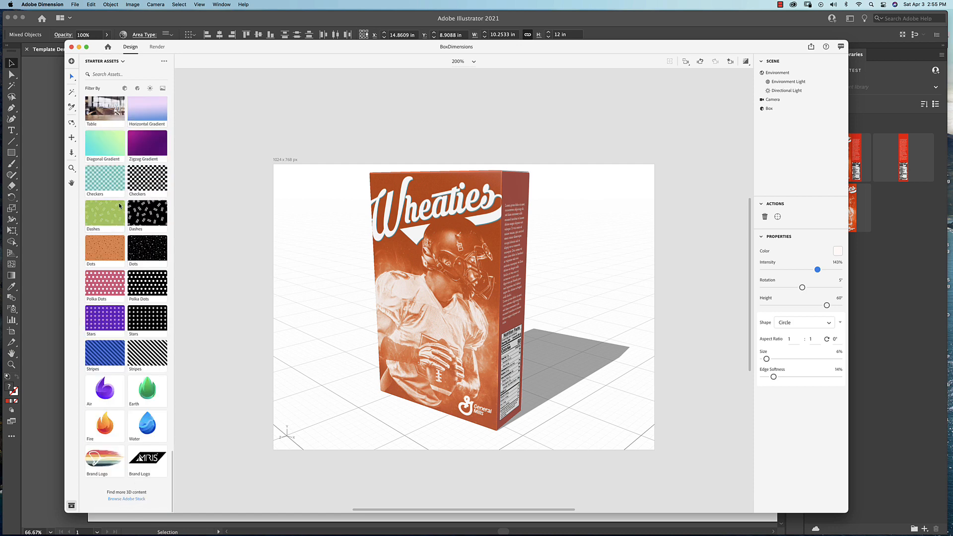
{"action": "scroll", "coordinate": [119, 205], "scroll_direction": "up", "scroll_amount": 5}
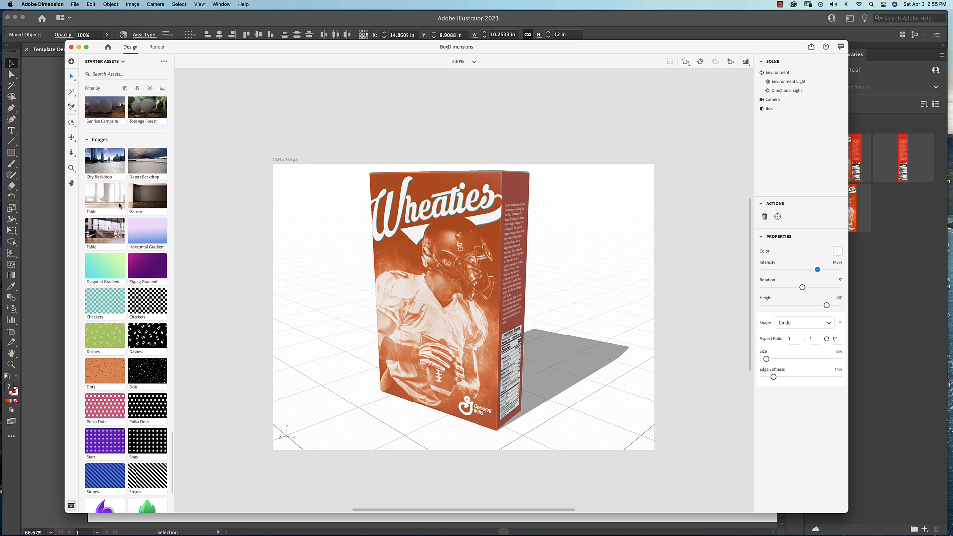
{"action": "scroll", "coordinate": [119, 205], "scroll_direction": "up", "scroll_amount": 1}
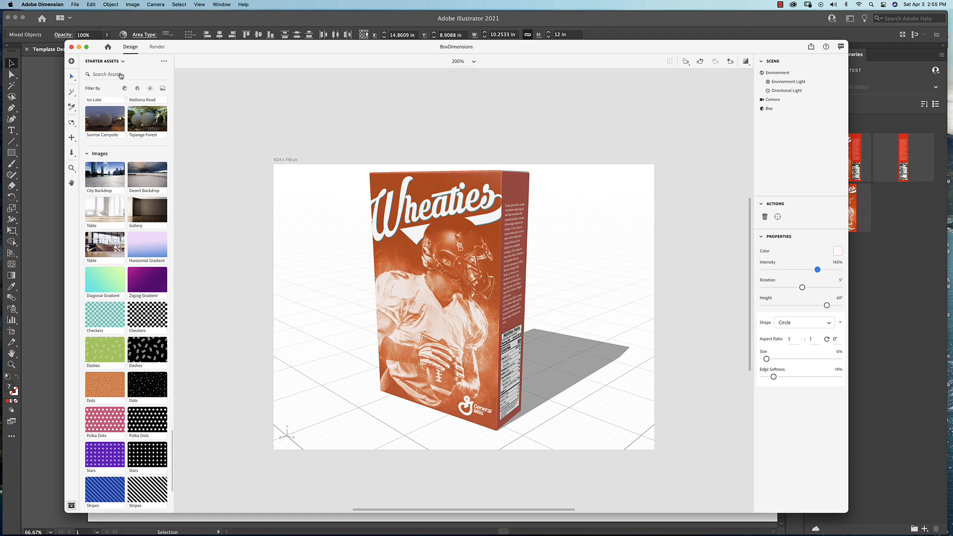
Switch to the render settings and set the render quality to High (Slow).
{"action": "left_click", "coordinate": [158, 47]}
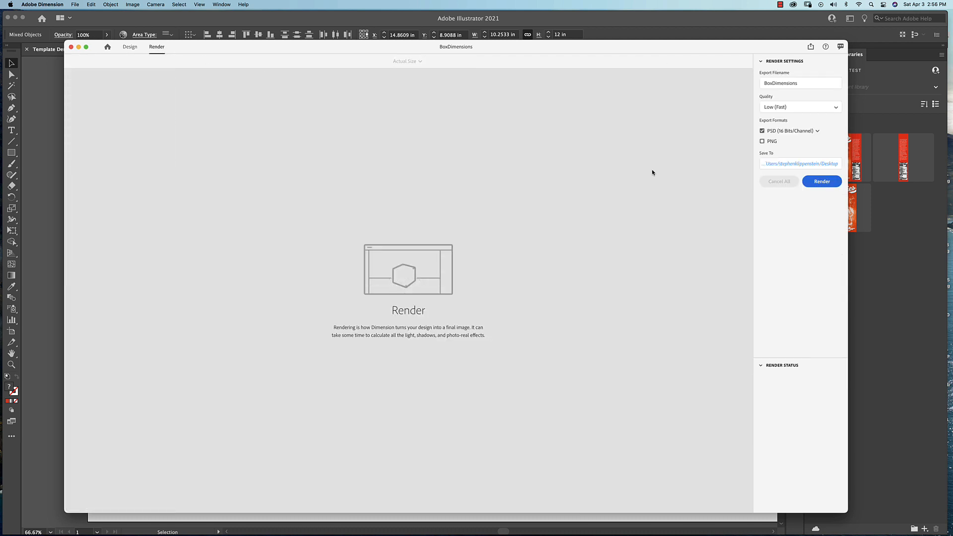
{"action": "double_click", "coordinate": [798, 83]}
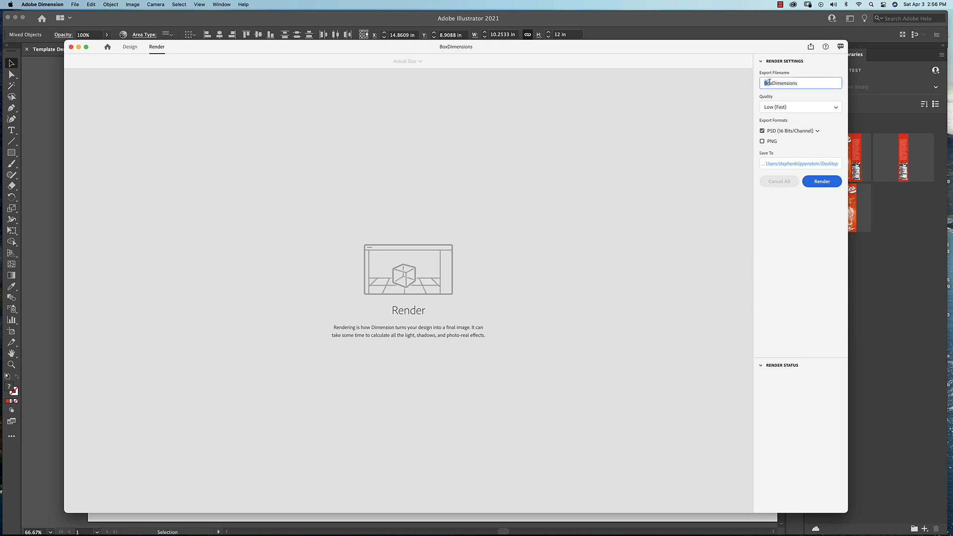
{"action": "left_click", "coordinate": [813, 111]}
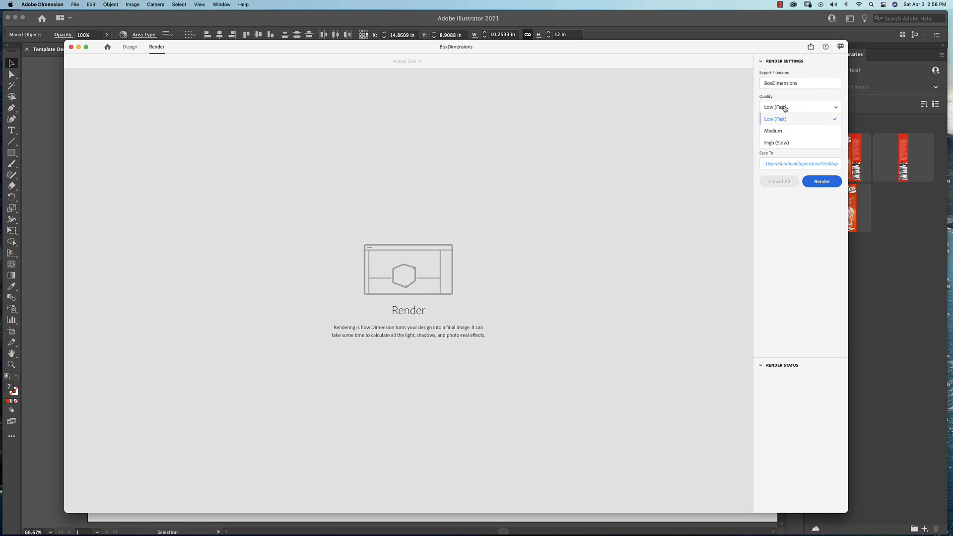
{"action": "left_click", "coordinate": [778, 144]}
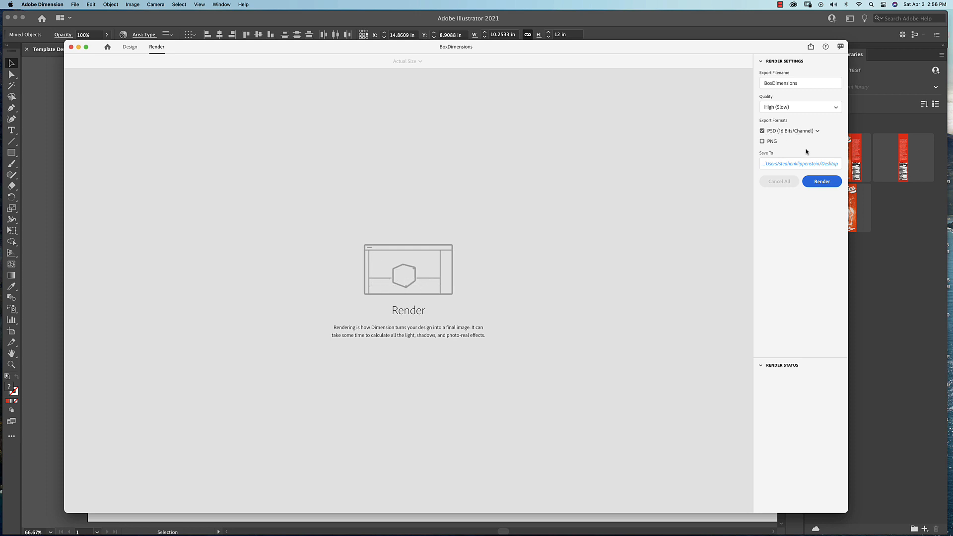
Set the render's save location to the Demos folder inside 01_FC_Spring_2021/148 and render the scene.
{"action": "left_click", "coordinate": [827, 166]}
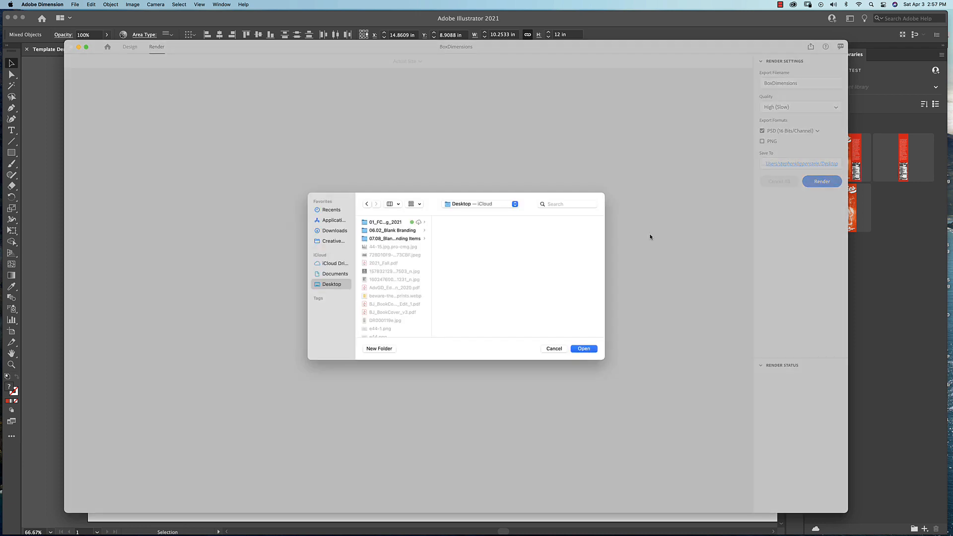
{"action": "left_click", "coordinate": [397, 222]}
{"action": "left_click", "coordinate": [469, 239]}
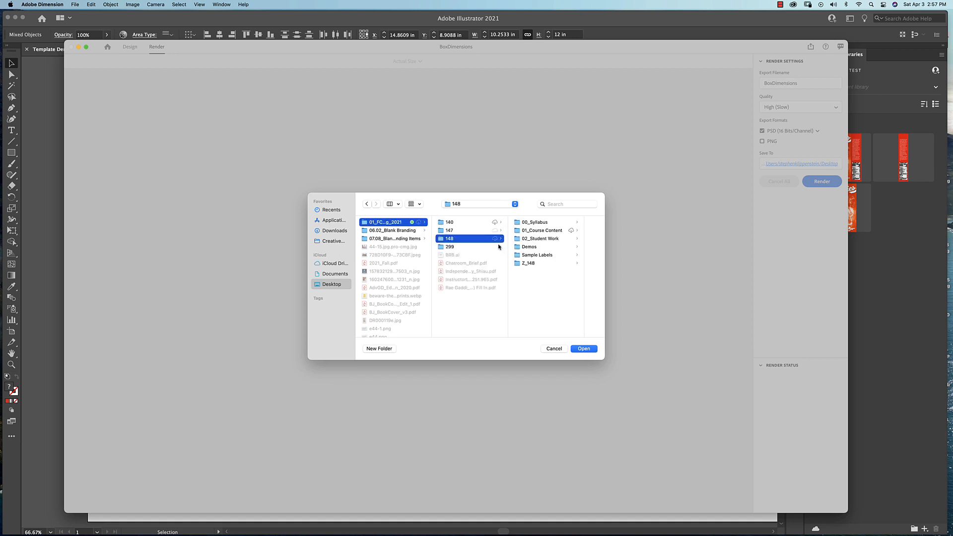
{"action": "left_click", "coordinate": [537, 247]}
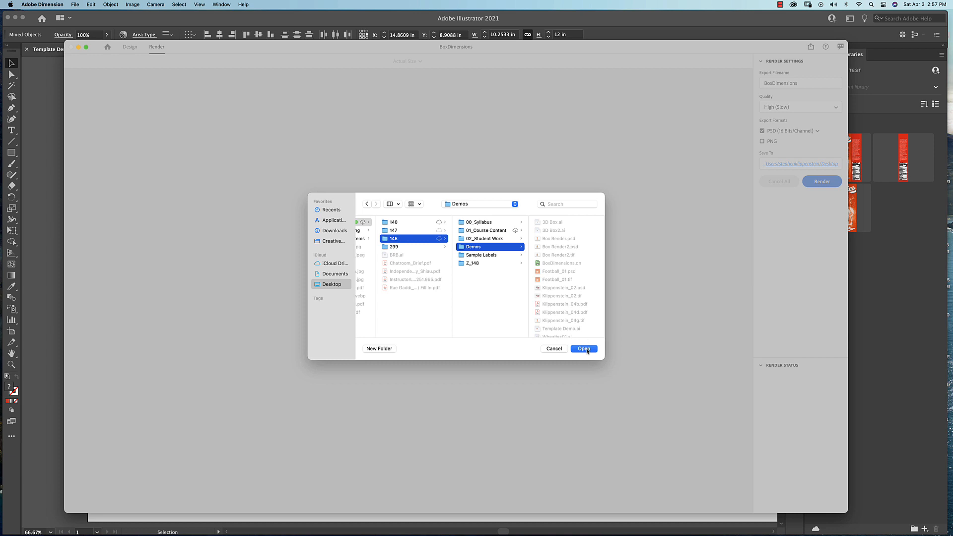
{"action": "left_click", "coordinate": [588, 349]}
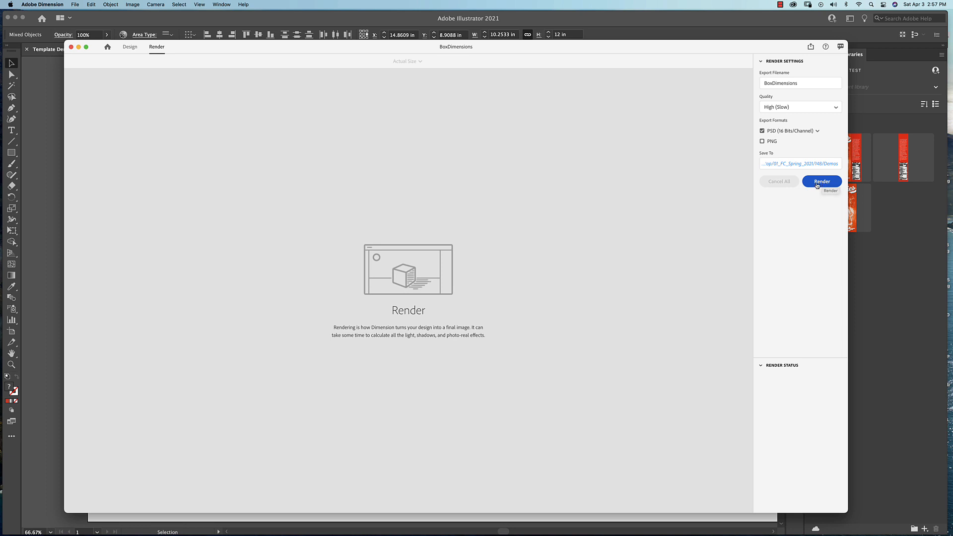
{"action": "left_click", "coordinate": [822, 183]}
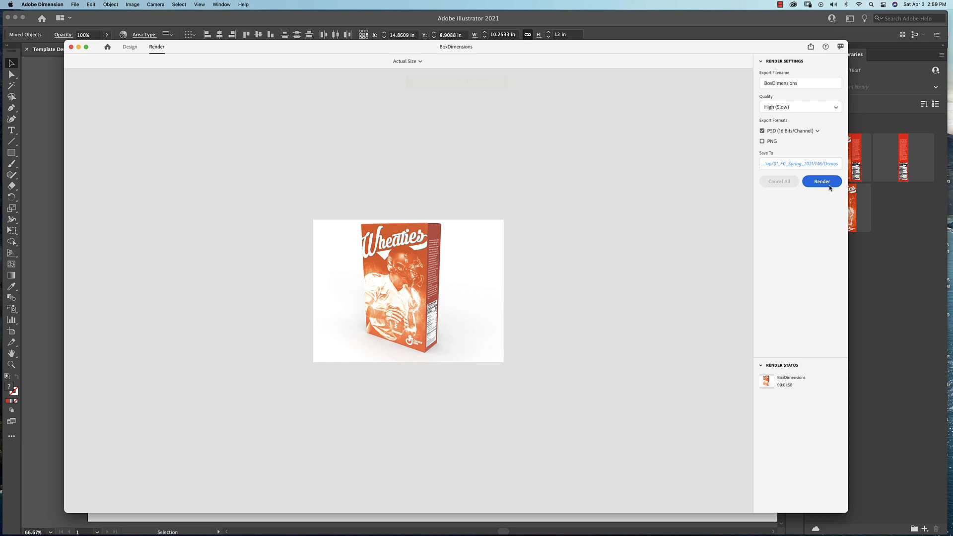
{"action": "left_click", "coordinate": [817, 131]}
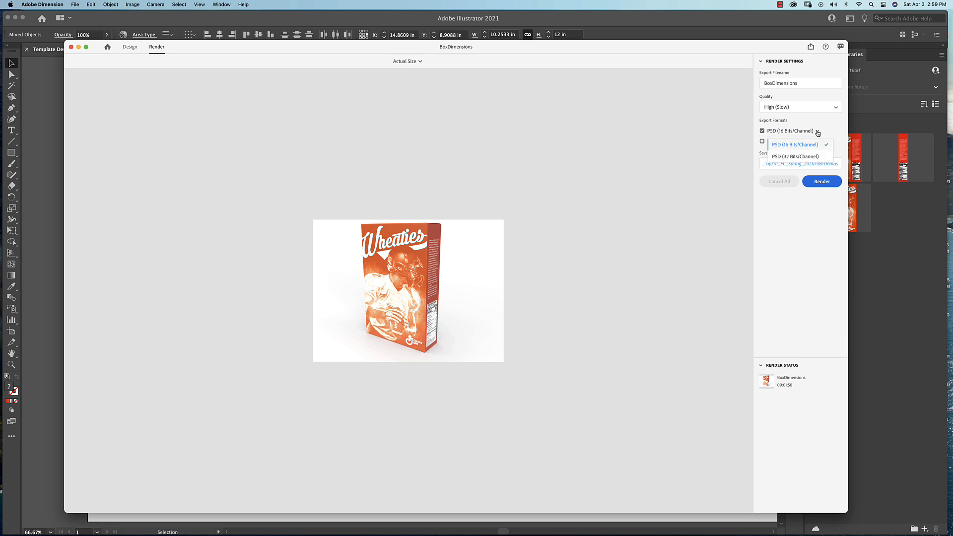
{"action": "left_click", "coordinate": [817, 132]}
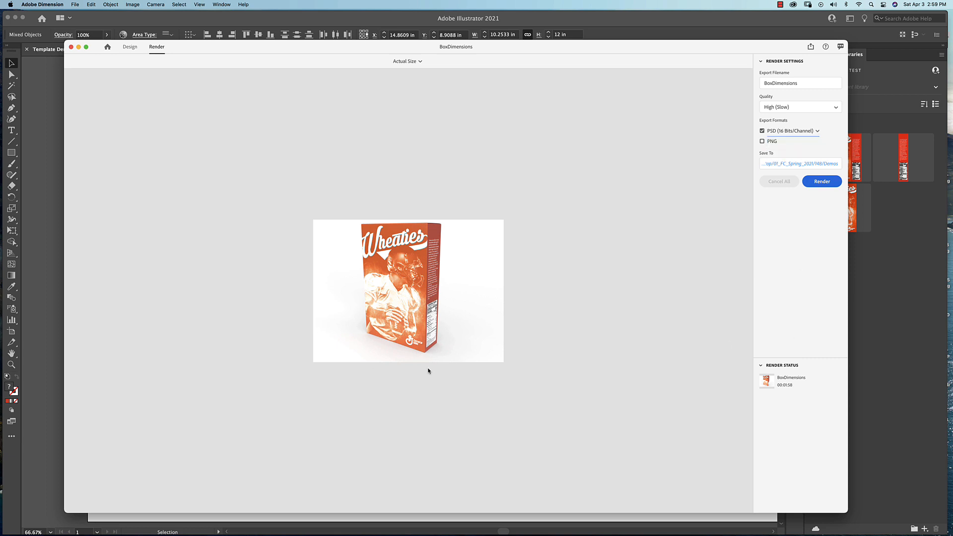
Switch to Finder and browse from Desktop through 01_FC_Spring_2021 and 148 to the Demos folder.
{"action": "mouse_move", "coordinate": [707, 527]}
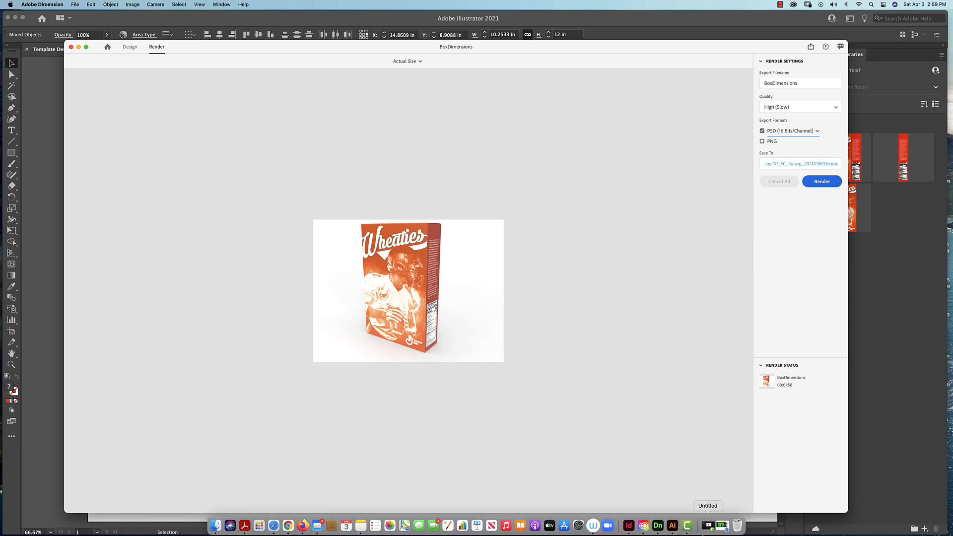
{"action": "left_click", "coordinate": [215, 525]}
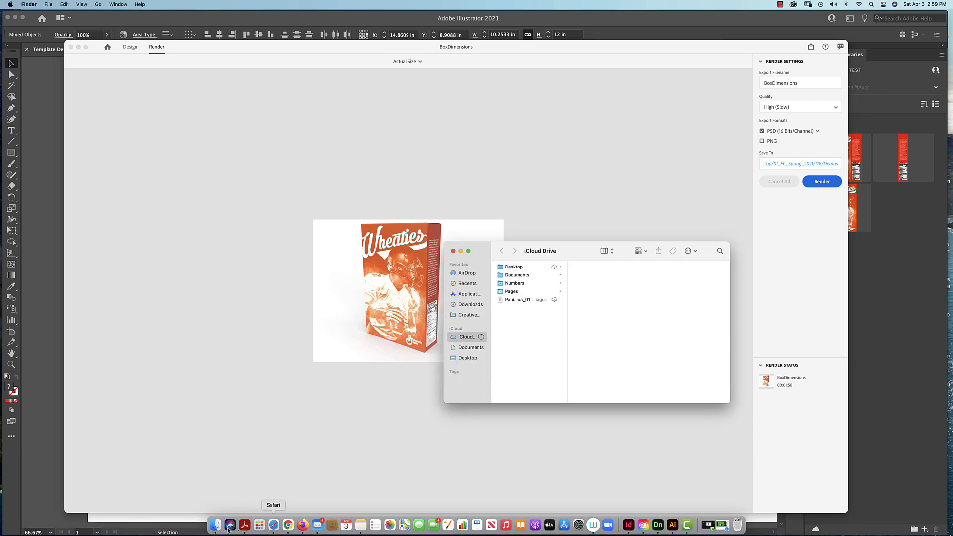
{"action": "left_click", "coordinate": [474, 358]}
{"action": "left_click", "coordinate": [527, 267]}
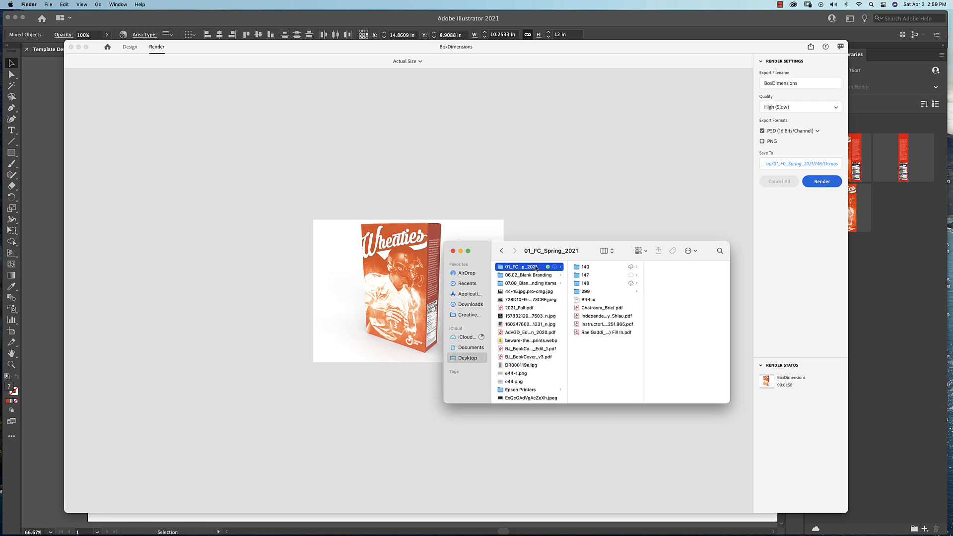
{"action": "left_click", "coordinate": [594, 283]}
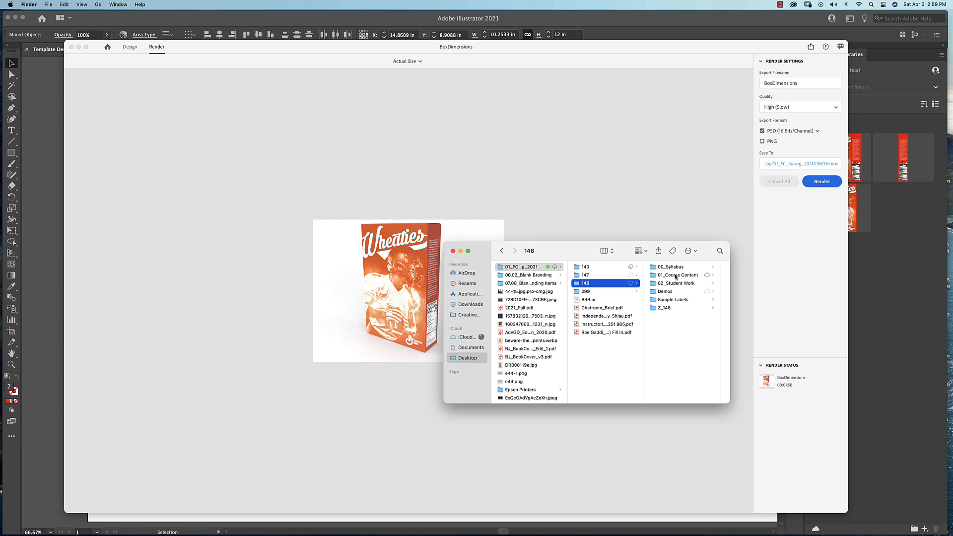
{"action": "left_click", "coordinate": [689, 277]}
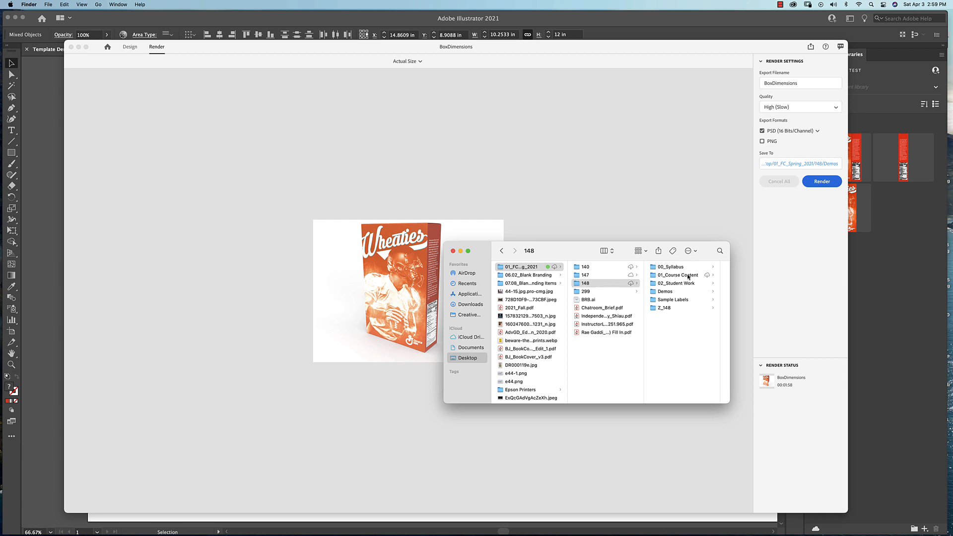
{"action": "left_click", "coordinate": [689, 276]}
{"action": "left_click", "coordinate": [598, 300]}
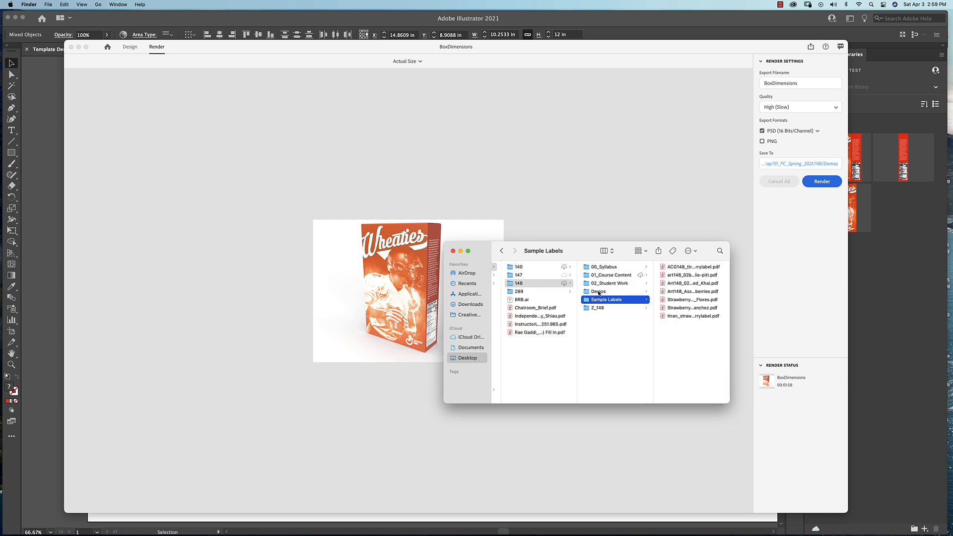
{"action": "left_click", "coordinate": [599, 292]}
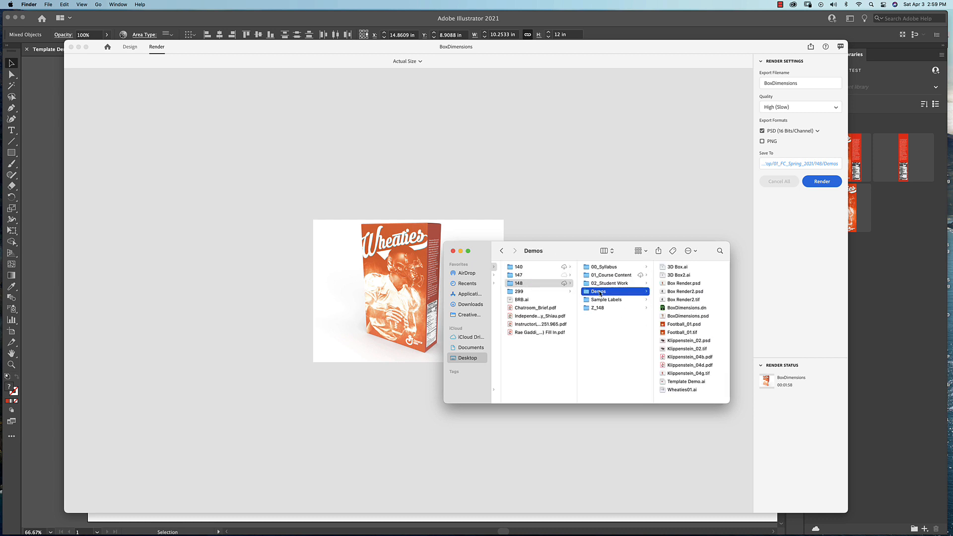
Open the rendered BoxDimensions.psd in Photoshop and inspect the box artwork up close.
{"action": "left_click", "coordinate": [693, 283]}
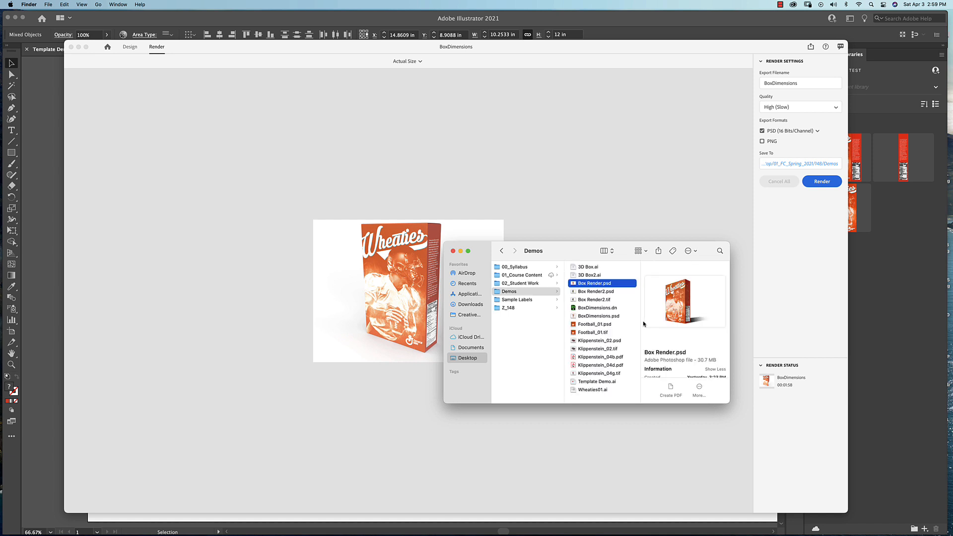
{"action": "left_click", "coordinate": [606, 316]}
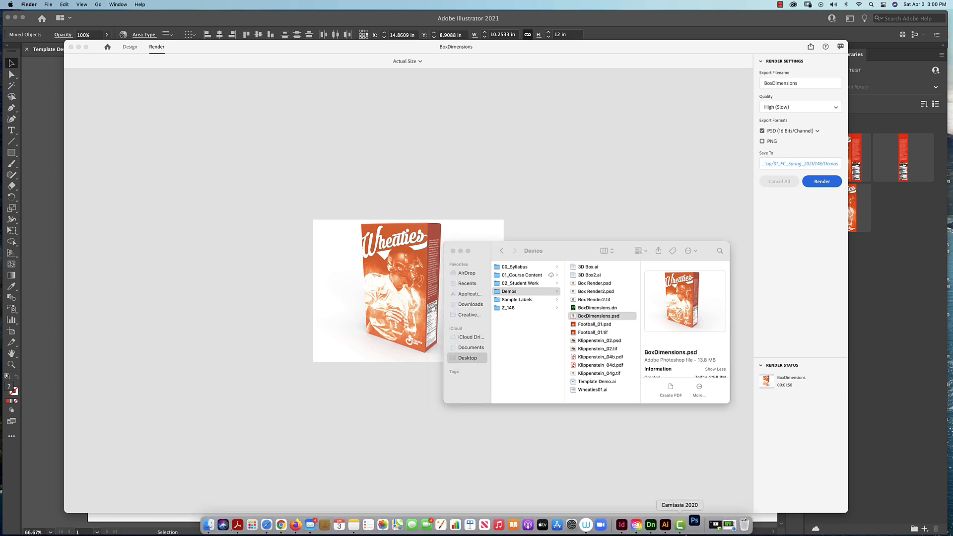
{"action": "left_click", "coordinate": [693, 527]}
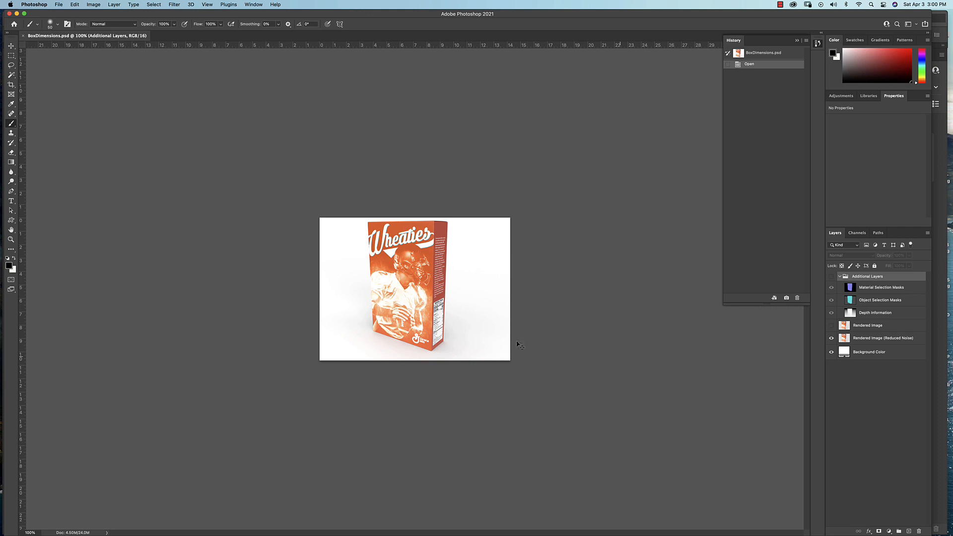
{"action": "key", "text": "super+equal"}
{"action": "key", "text": "super+equal"}
{"action": "key", "text": "super+equal"}
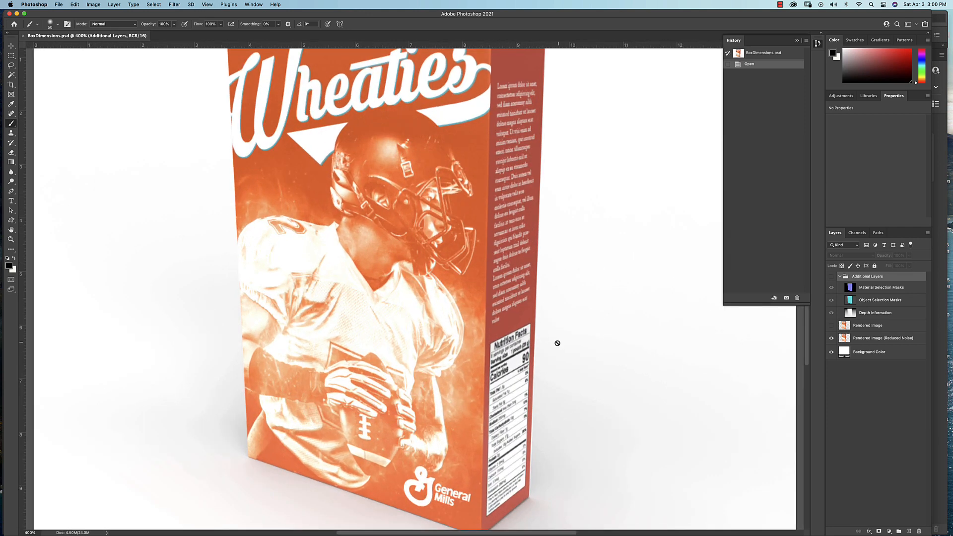
Examine the whole rendered box and its printed artwork at different magnifications.
{"action": "key", "text": "super+minus"}
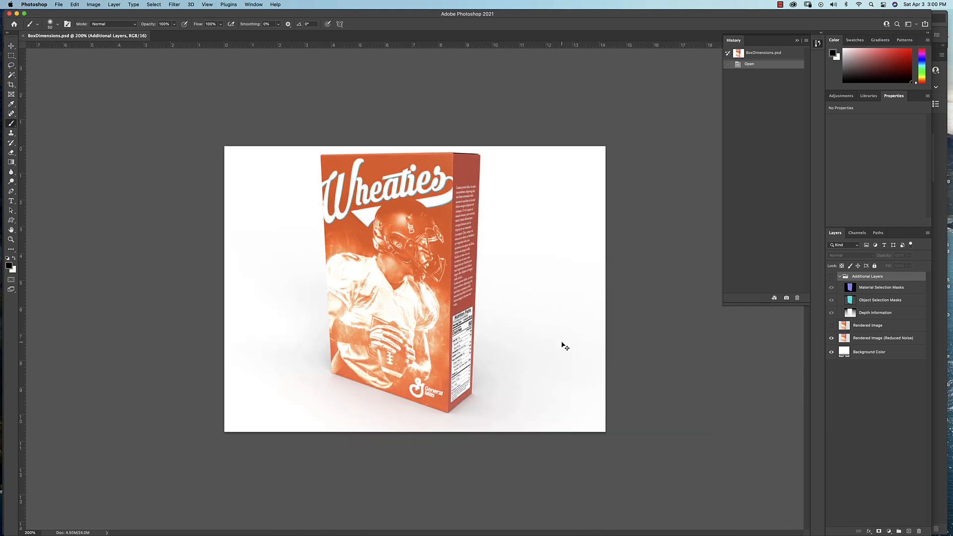
{"action": "key", "text": "super+equal"}
{"action": "key", "text": "super+equal"}
{"action": "key", "text": "super+minus"}
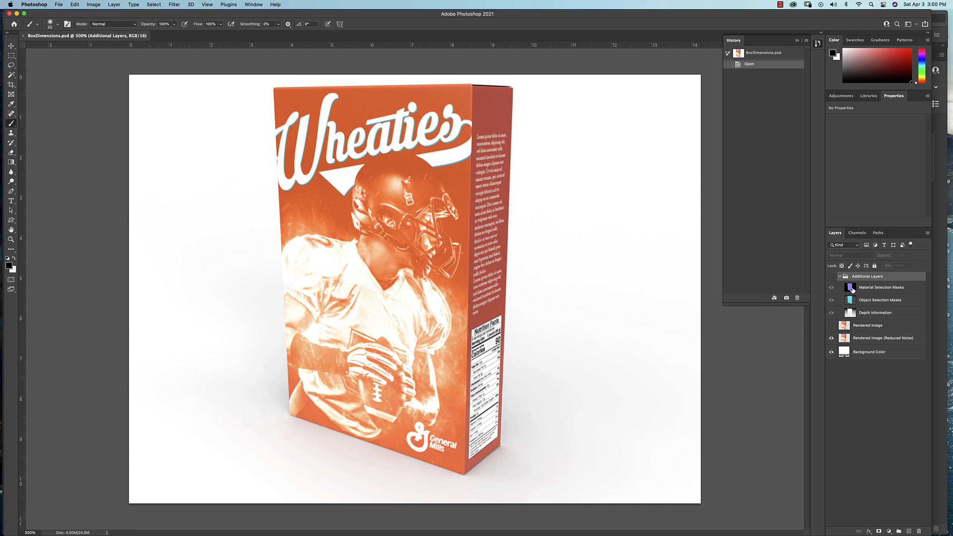
{"action": "left_click", "coordinate": [853, 289]}
{"action": "double_click", "coordinate": [852, 289]}
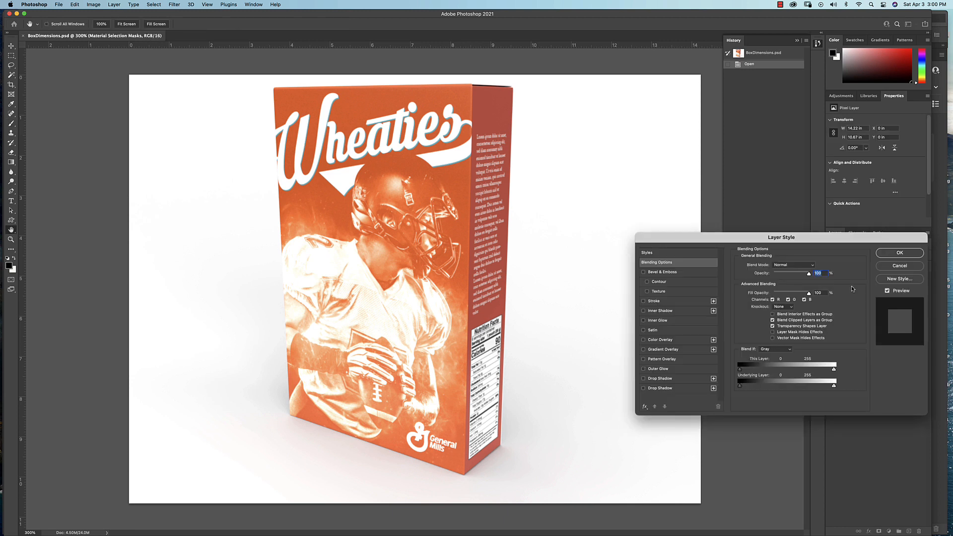
{"action": "left_click", "coordinate": [899, 266]}
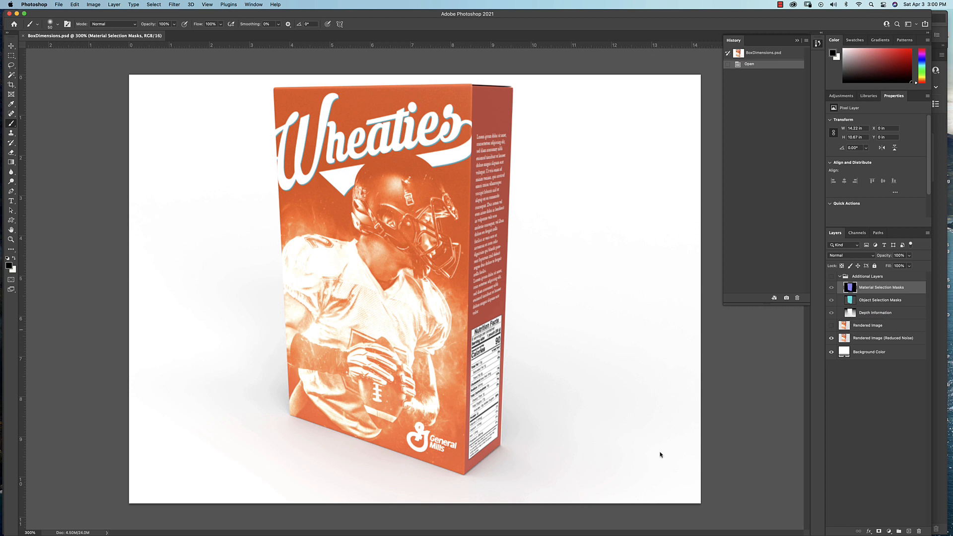
Switch to Adobe Dimension and set the PSD export format to 32 Bits/Channel.
{"action": "mouse_move", "coordinate": [499, 528]}
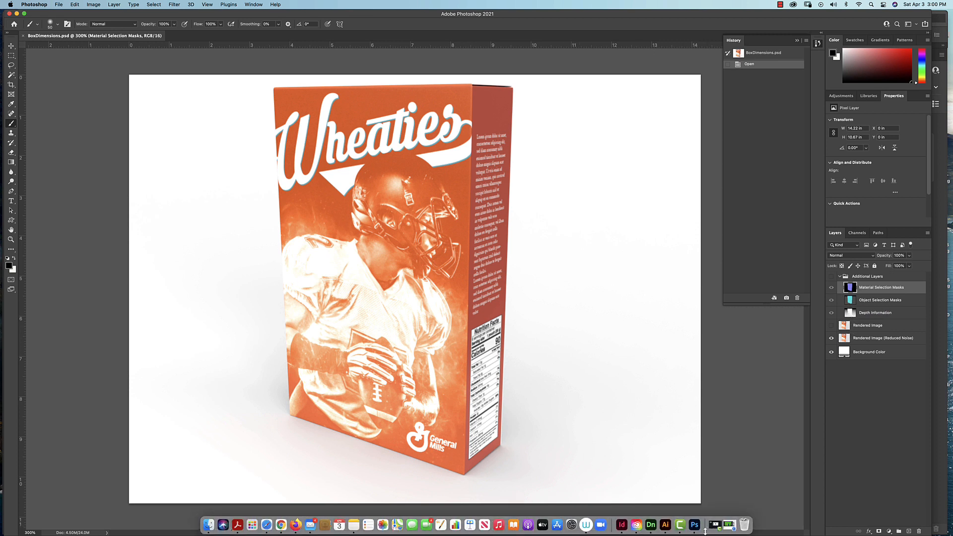
{"action": "left_click", "coordinate": [651, 526]}
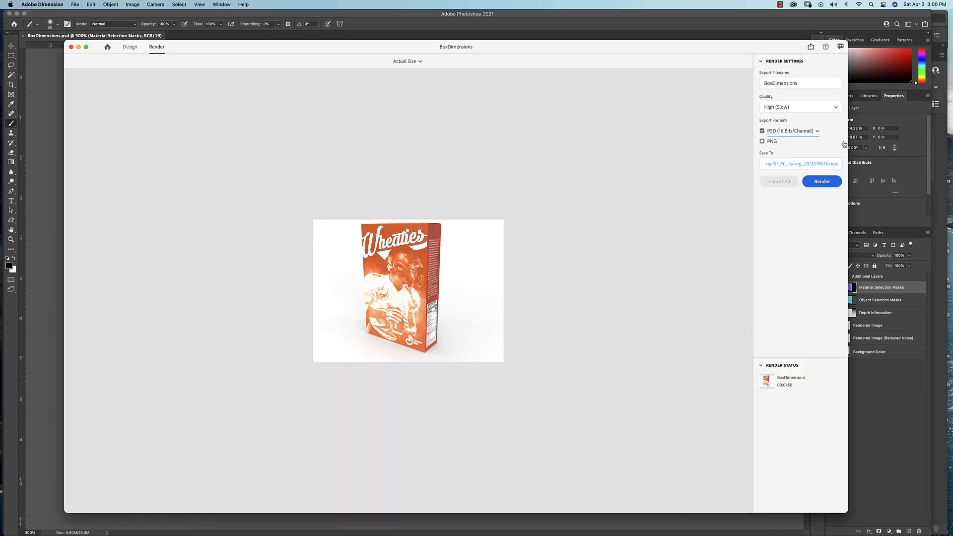
{"action": "left_click", "coordinate": [795, 135]}
{"action": "left_click", "coordinate": [793, 157]}
Name the export BoxDimensions2 and start the render.
{"action": "left_click", "coordinate": [806, 83]}
{"action": "left_click", "coordinate": [808, 84]}
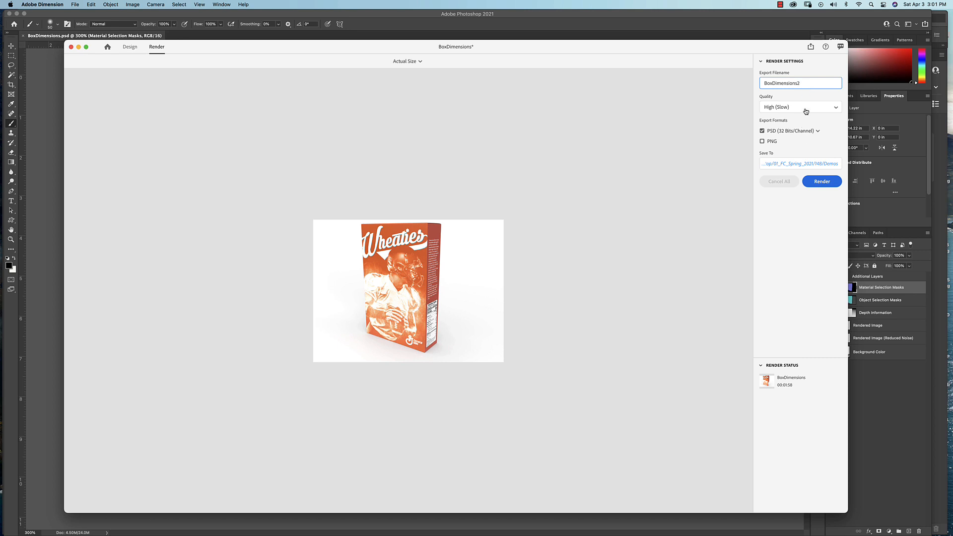
{"action": "left_click", "coordinate": [805, 108]}
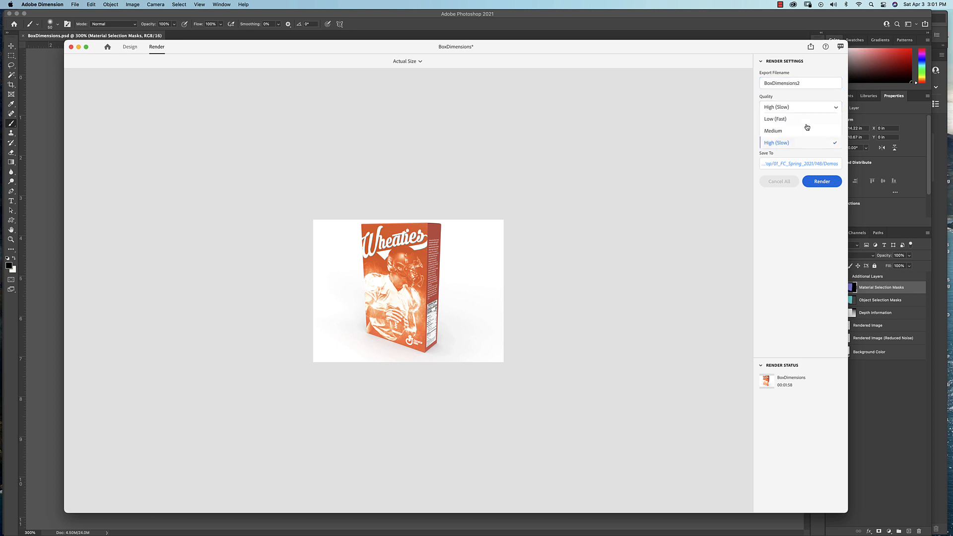
{"action": "left_click", "coordinate": [823, 181]}
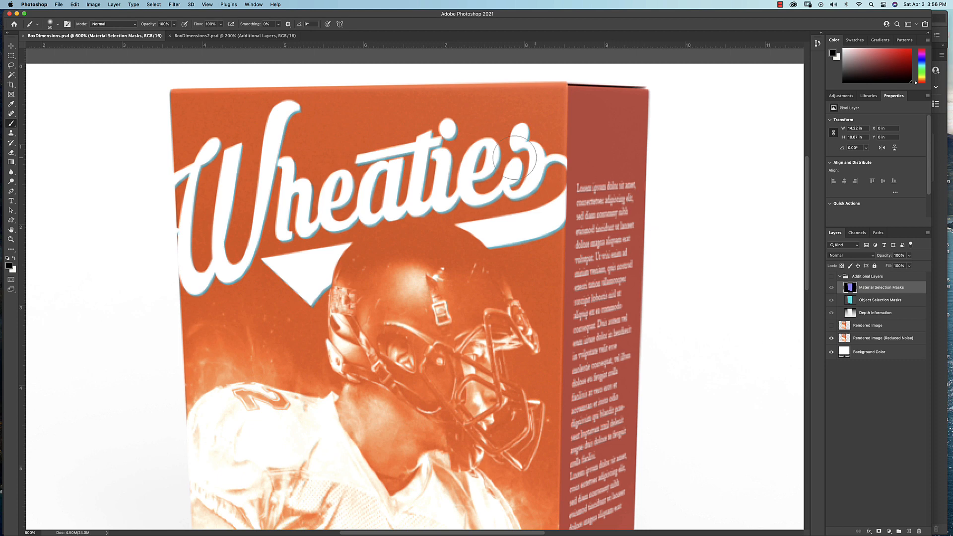
Compare the lettering and side text in the BoxDimensions2.psd render with those in BoxDimensions.psd.
{"action": "left_click", "coordinate": [242, 37]}
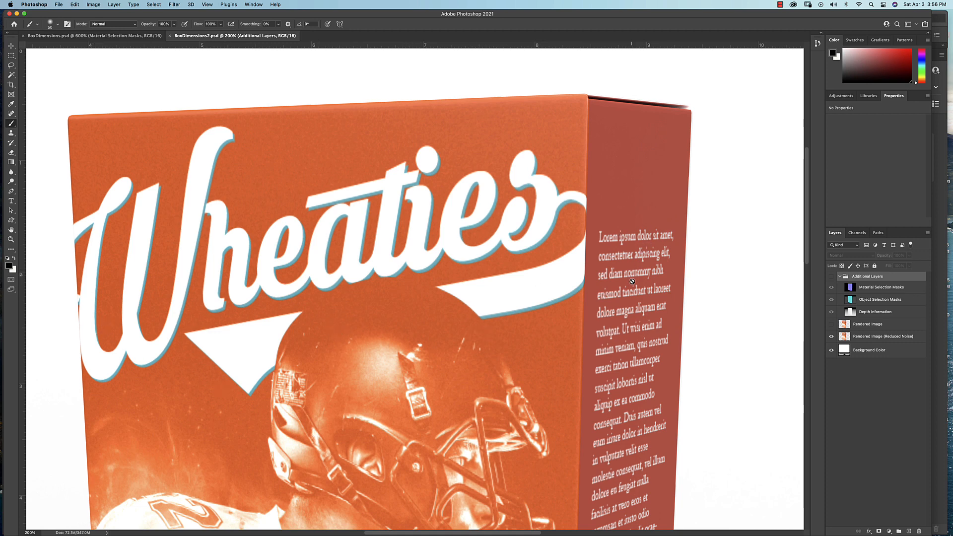
{"action": "left_click", "coordinate": [130, 36]}
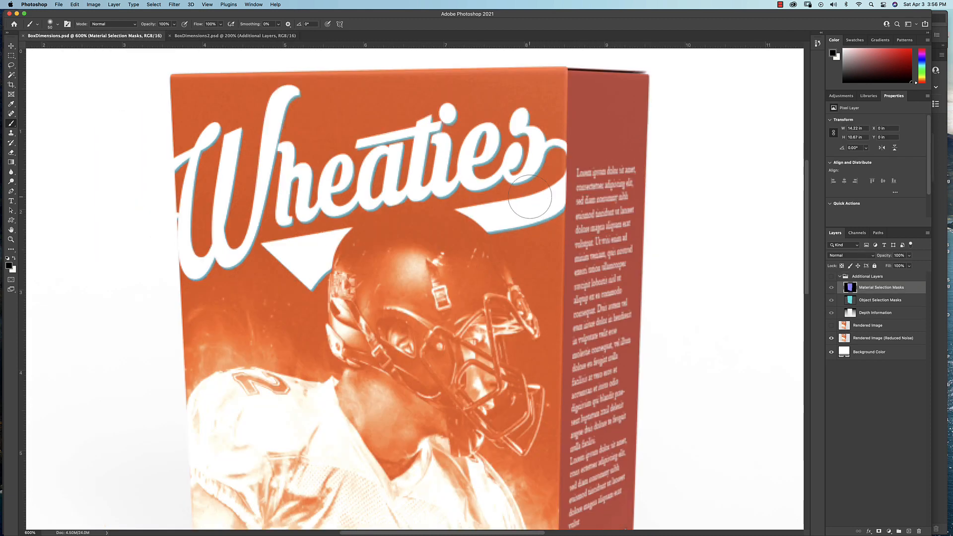
{"action": "scroll", "coordinate": [530, 197], "scroll_direction": "up", "scroll_amount": 3}
{"action": "scroll", "coordinate": [530, 197], "scroll_direction": "down", "scroll_amount": 3}
{"action": "scroll", "coordinate": [530, 196], "scroll_direction": "down", "scroll_amount": 1}
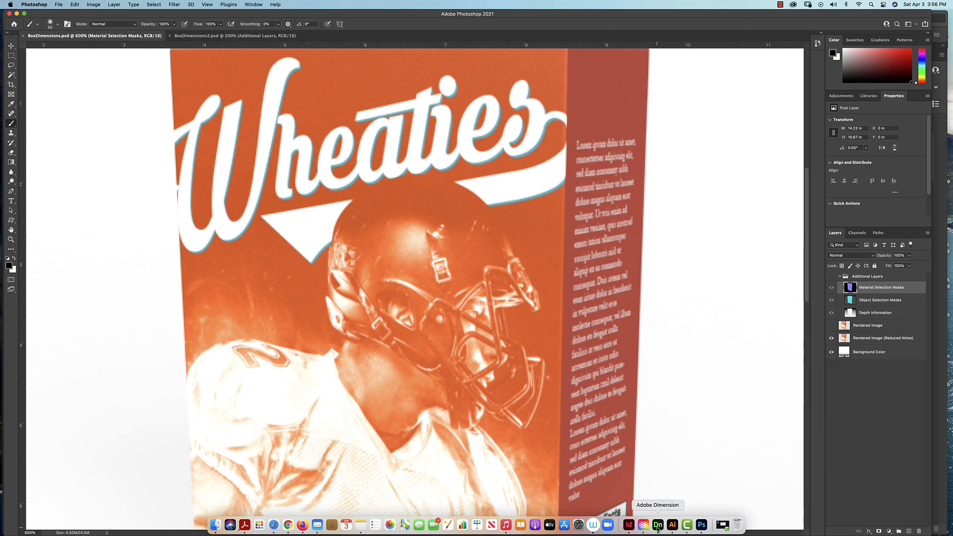
Switch to Adobe Dimension and open the document settings to check the canvas size and resolution.
{"action": "left_click", "coordinate": [658, 525]}
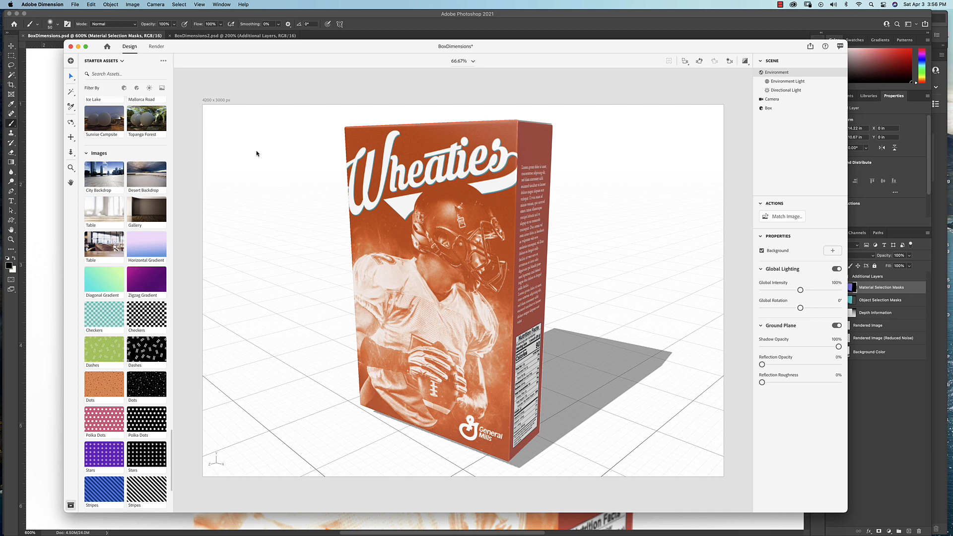
{"action": "left_click", "coordinate": [78, 4]}
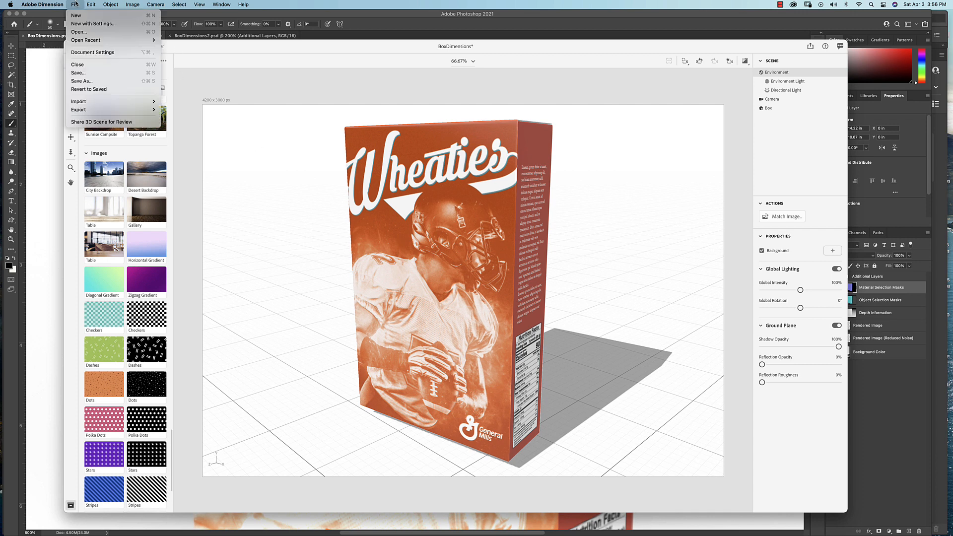
{"action": "left_click", "coordinate": [99, 52]}
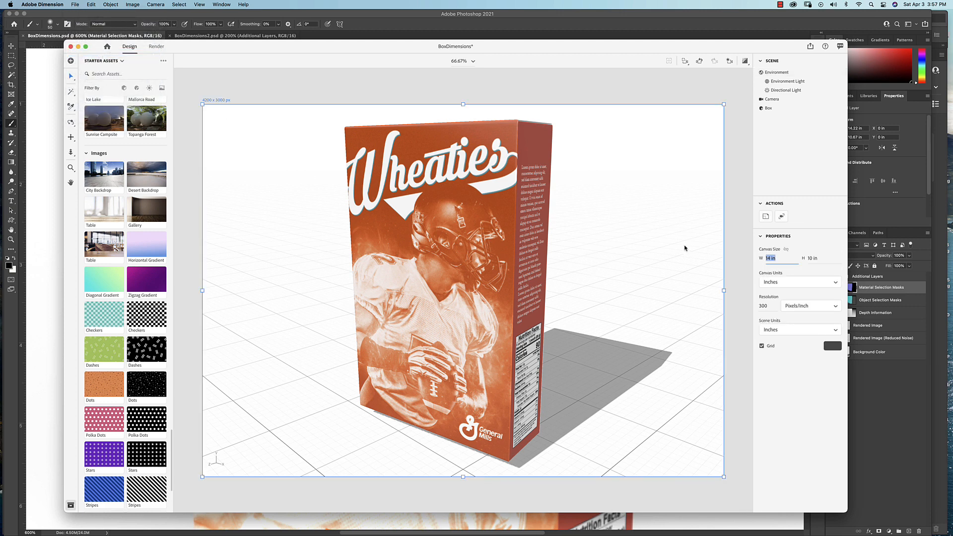